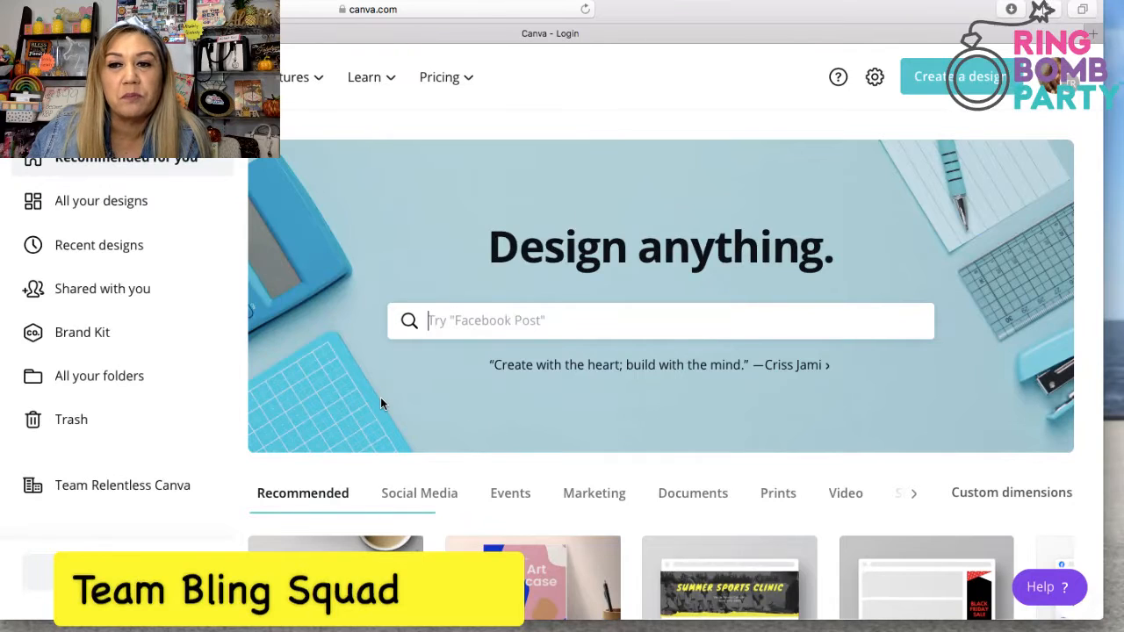
Step: Open the collection of Facebook Post templates from the Social Media category
{"action": "scroll", "coordinate": [934, 168], "scroll_direction": "down", "scroll_amount": 1}
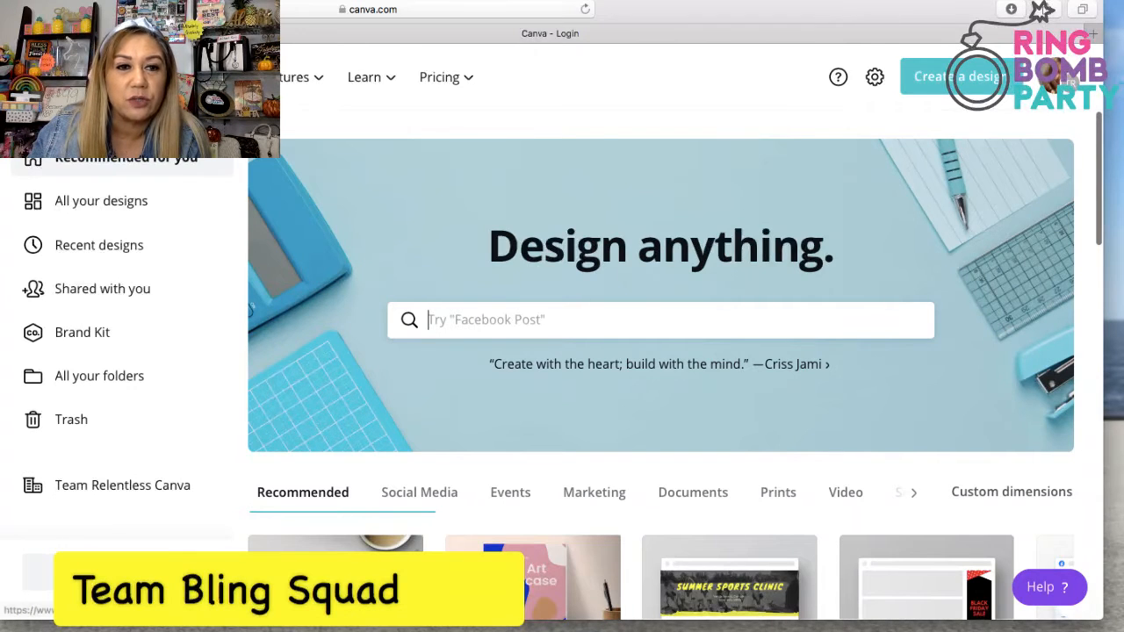
{"action": "mouse_move", "coordinate": [190, 78]}
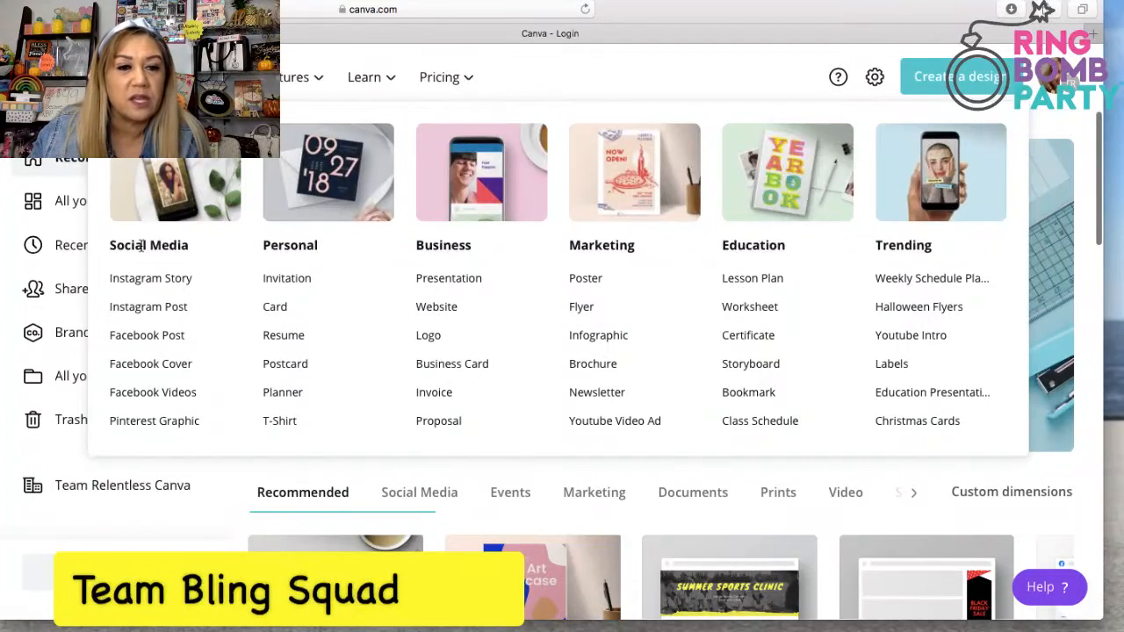
{"action": "left_click", "coordinate": [175, 340]}
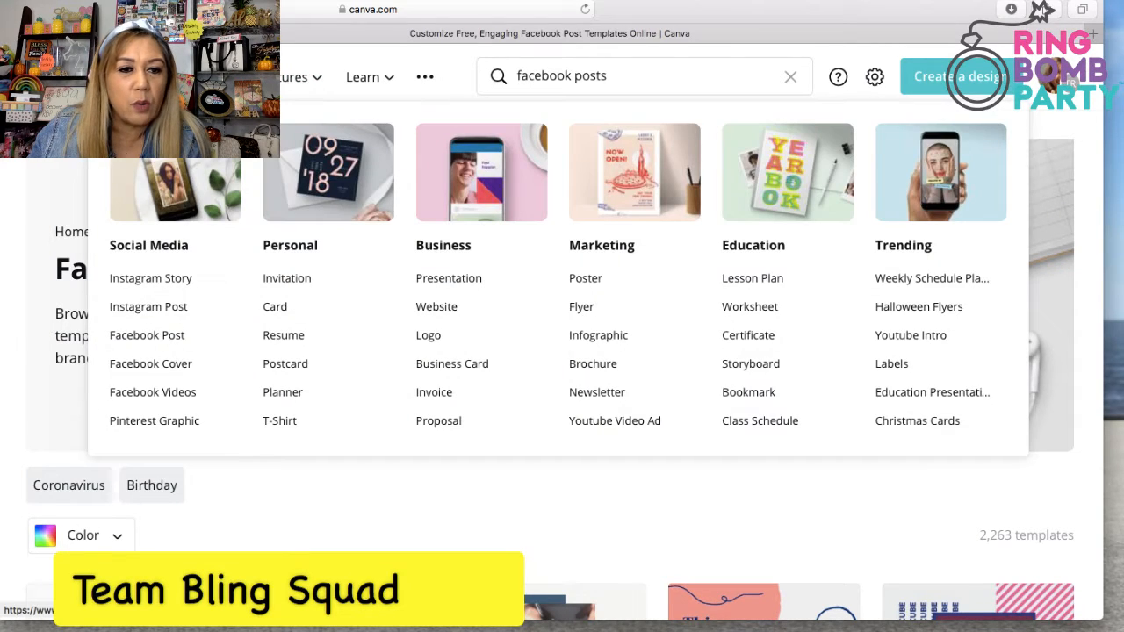
{"action": "left_click", "coordinate": [167, 338]}
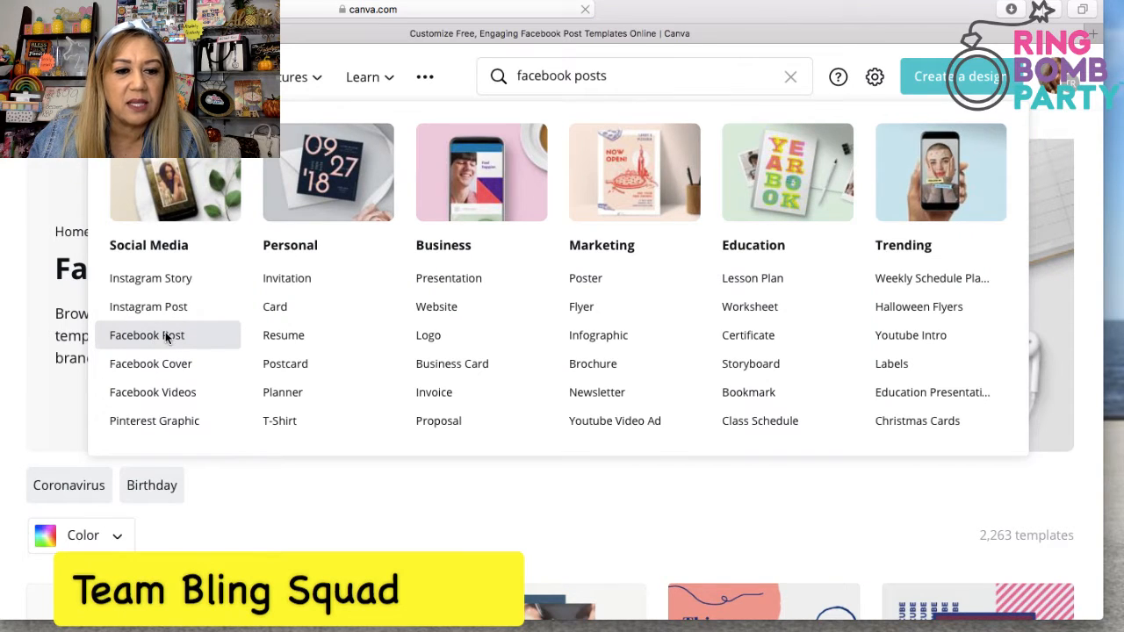
Step: Browse the Facebook Post templates and start a design from the blue smiley confetti "You're the best!" template
{"action": "scroll", "coordinate": [166, 338], "scroll_direction": "down", "scroll_amount": 6}
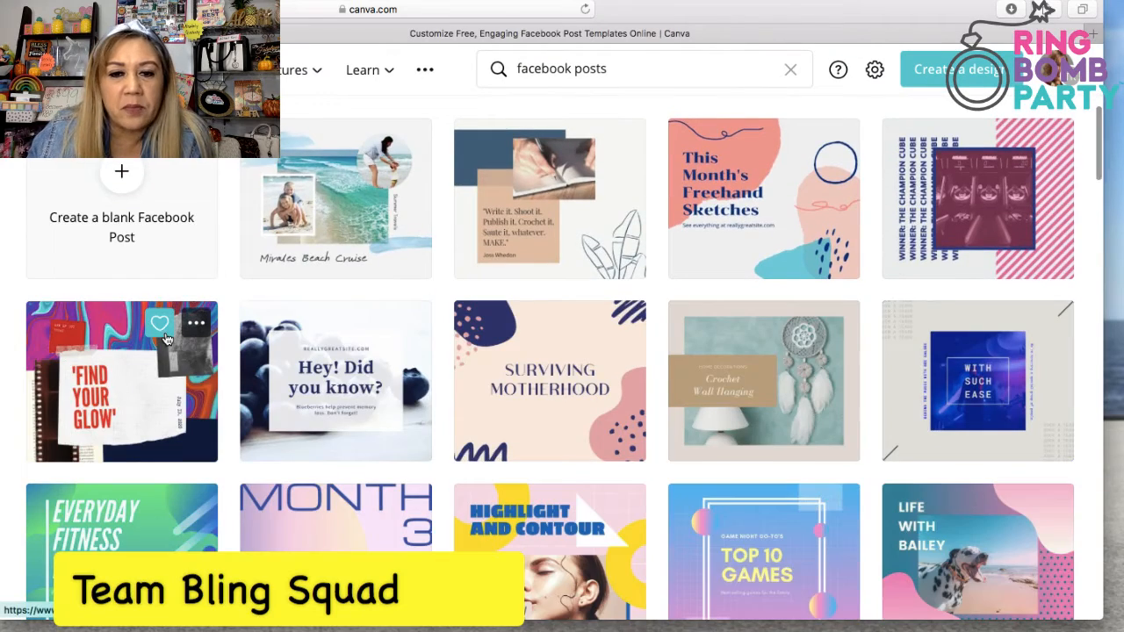
{"action": "scroll", "coordinate": [167, 338], "scroll_direction": "down", "scroll_amount": 2}
{"action": "scroll", "coordinate": [167, 338], "scroll_direction": "down", "scroll_amount": 2}
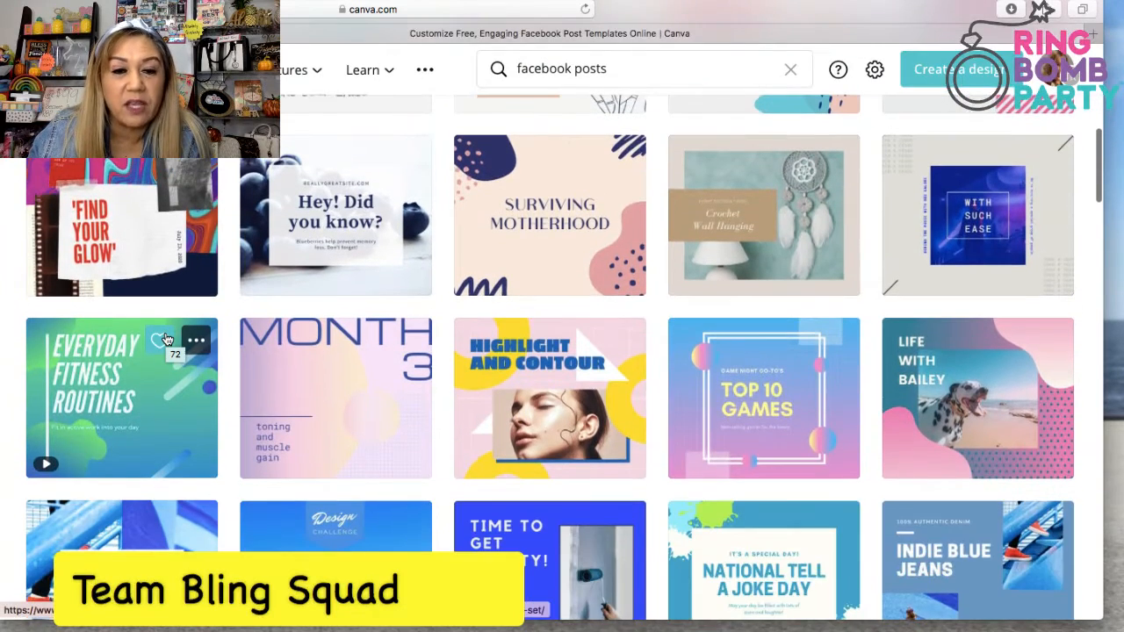
{"action": "scroll", "coordinate": [167, 338], "scroll_direction": "down", "scroll_amount": 3}
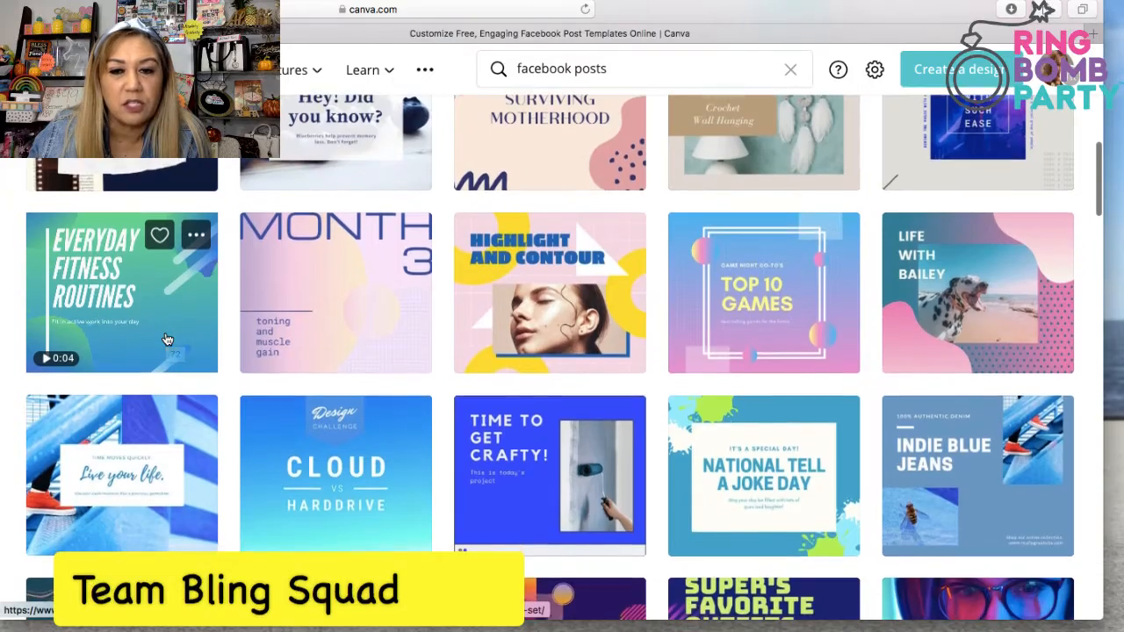
{"action": "scroll", "coordinate": [167, 338], "scroll_direction": "down", "scroll_amount": 5}
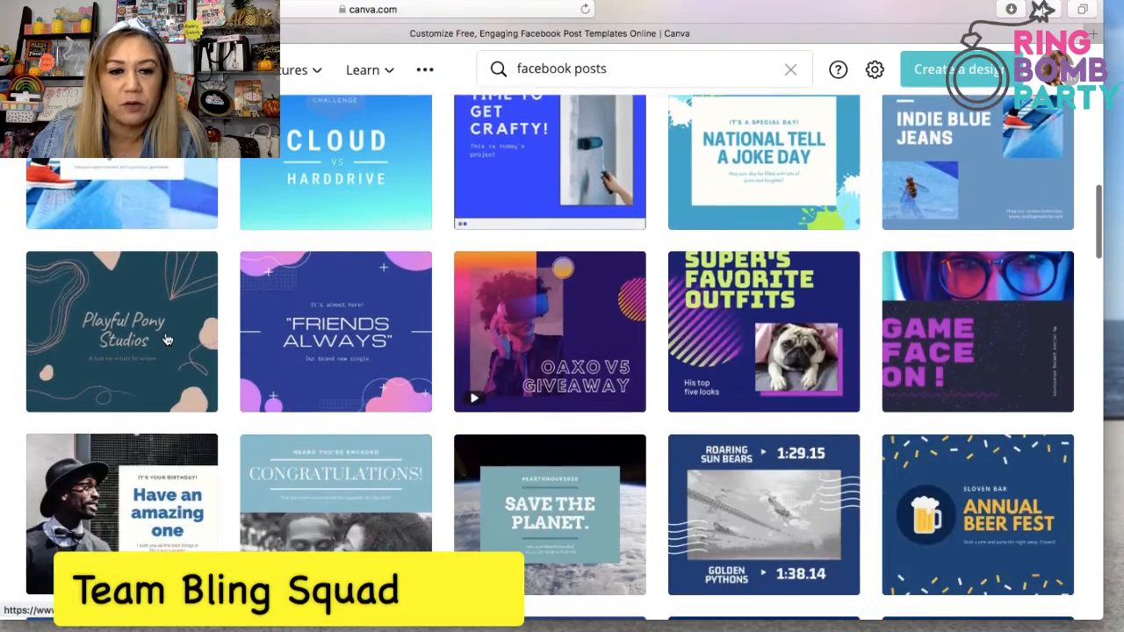
{"action": "scroll", "coordinate": [167, 338], "scroll_direction": "down", "scroll_amount": 2}
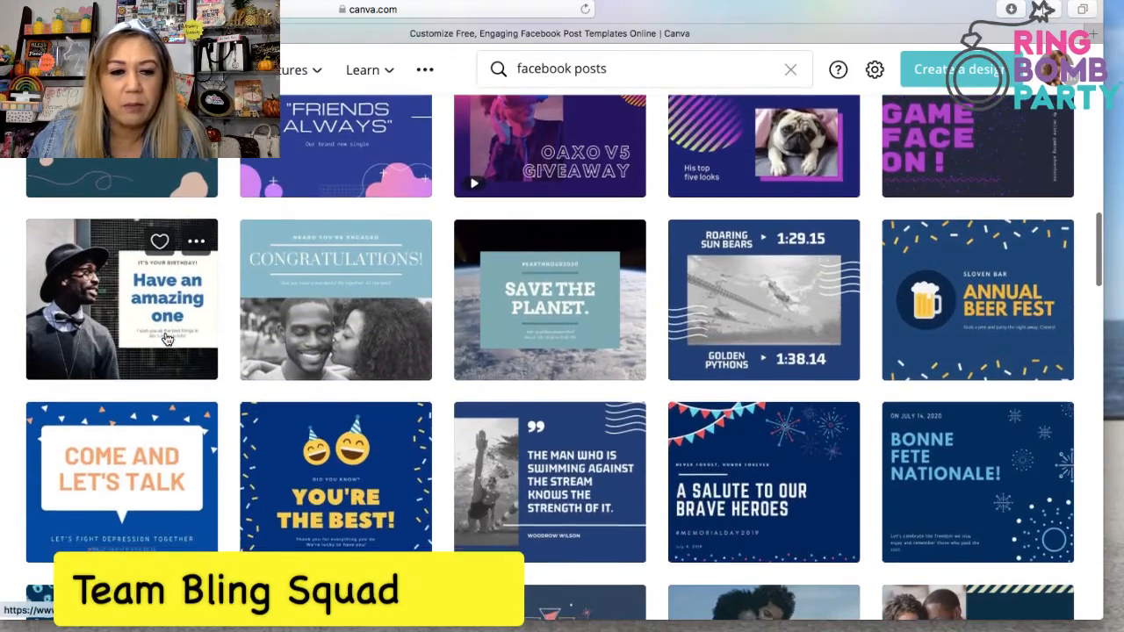
{"action": "scroll", "coordinate": [167, 338], "scroll_direction": "down", "scroll_amount": 2}
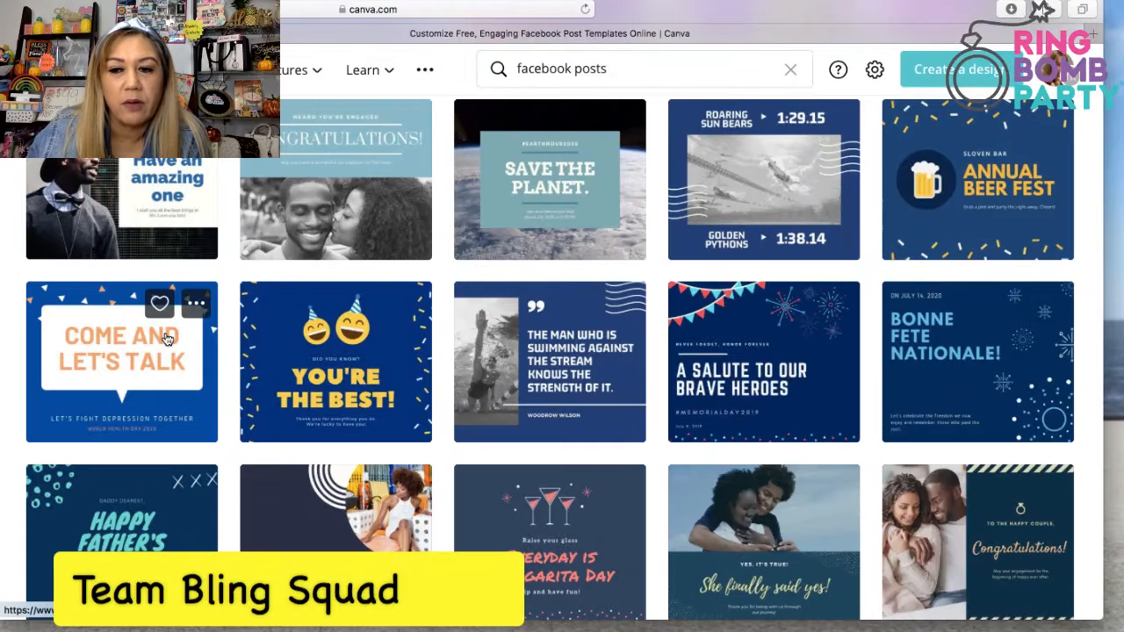
{"action": "scroll", "coordinate": [757, 352], "scroll_direction": "down", "scroll_amount": 1}
{"action": "scroll", "coordinate": [758, 353], "scroll_direction": "down", "scroll_amount": 1}
{"action": "scroll", "coordinate": [362, 357], "scroll_direction": "down", "scroll_amount": 1}
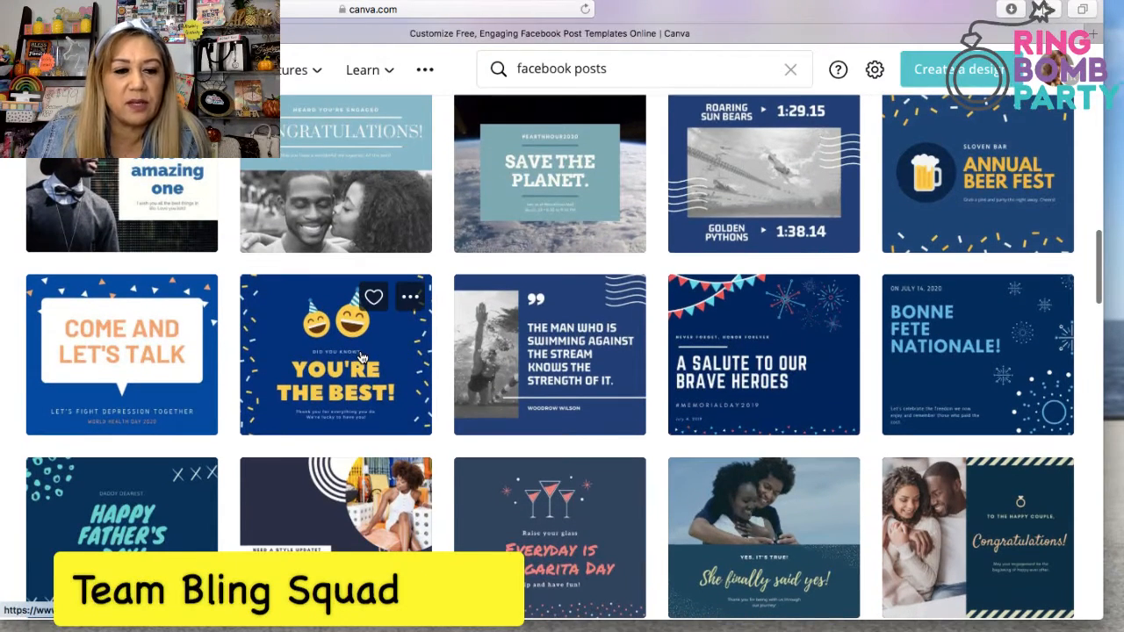
{"action": "left_click", "coordinate": [361, 356]}
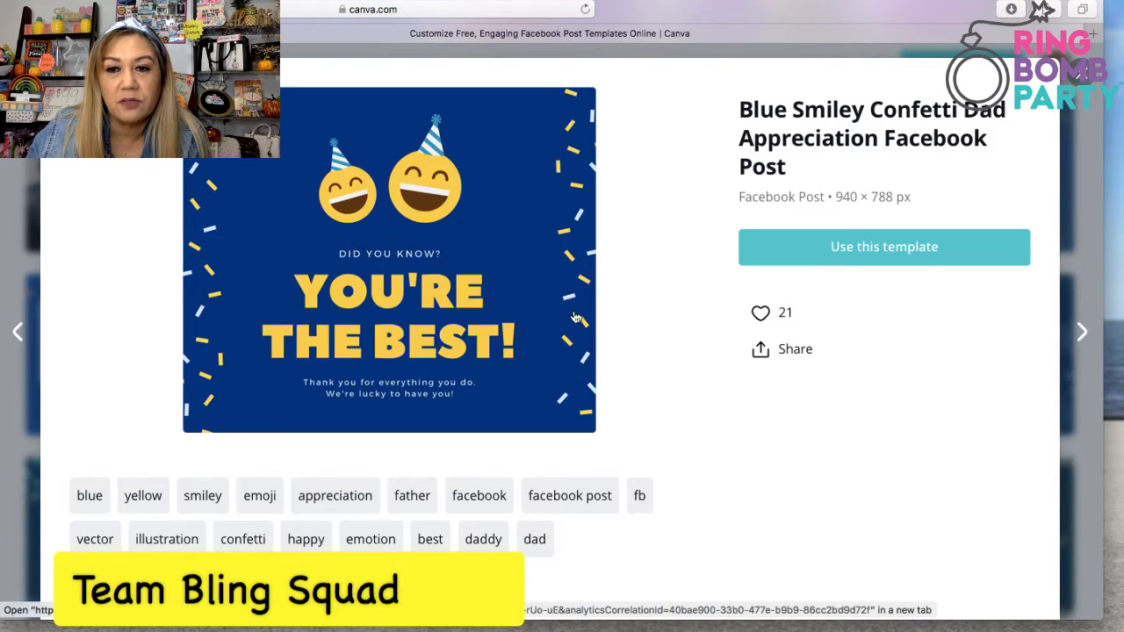
{"action": "left_click", "coordinate": [795, 247]}
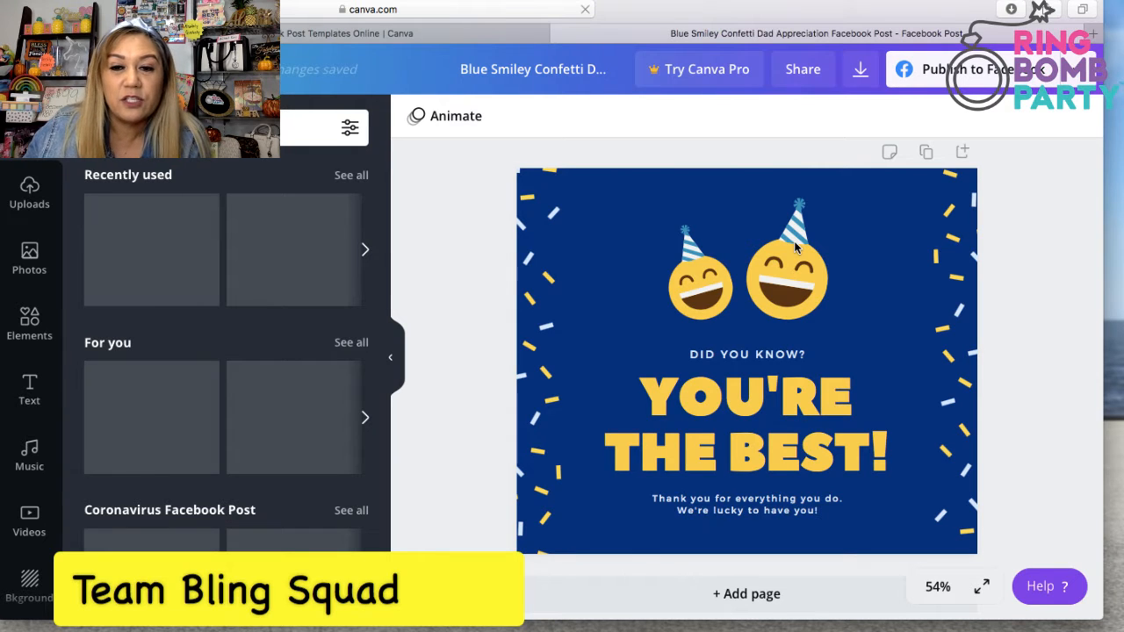
Step: Ungroup the two party-hat smileys and ungroup the text block beneath them
{"action": "left_click", "coordinate": [694, 279]}
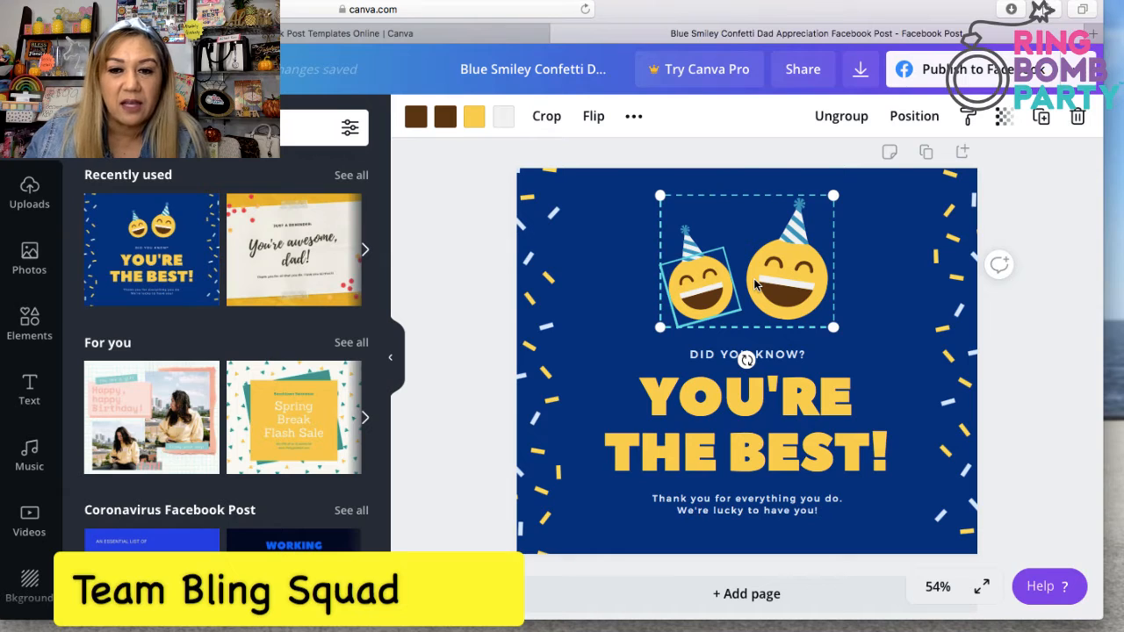
{"action": "left_click", "coordinate": [841, 117]}
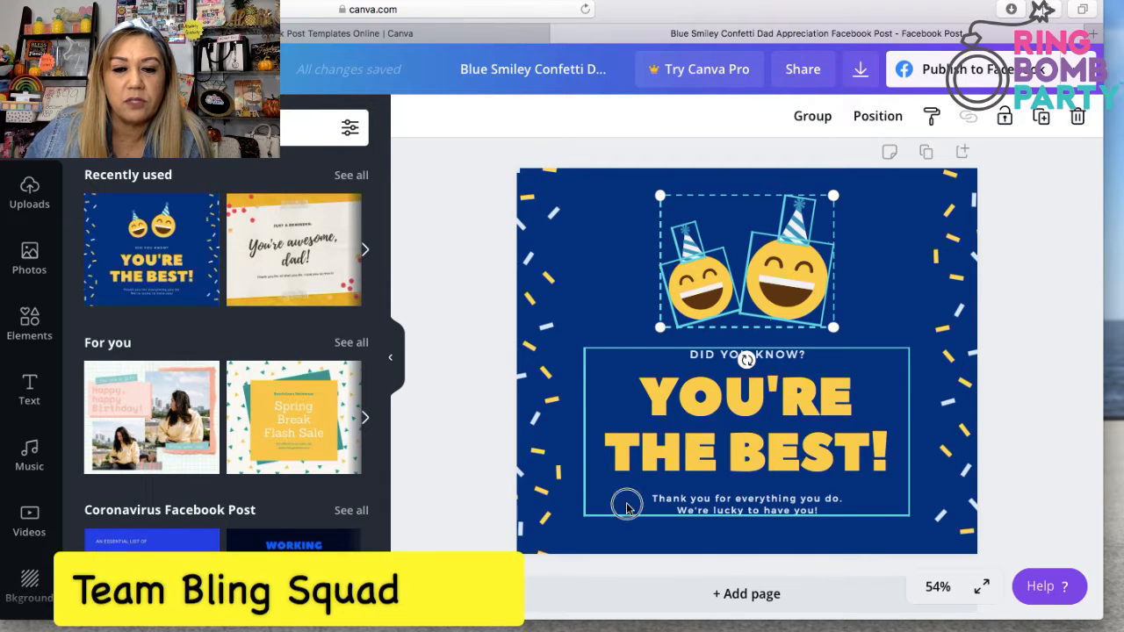
{"action": "left_click", "coordinate": [773, 452]}
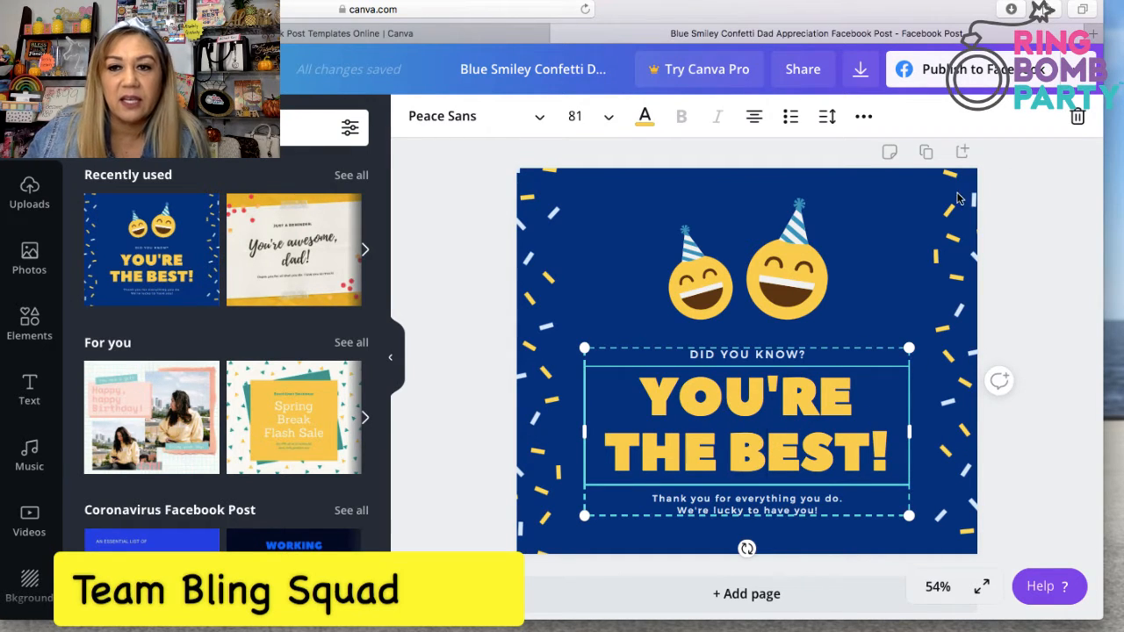
{"action": "left_click", "coordinate": [865, 118]}
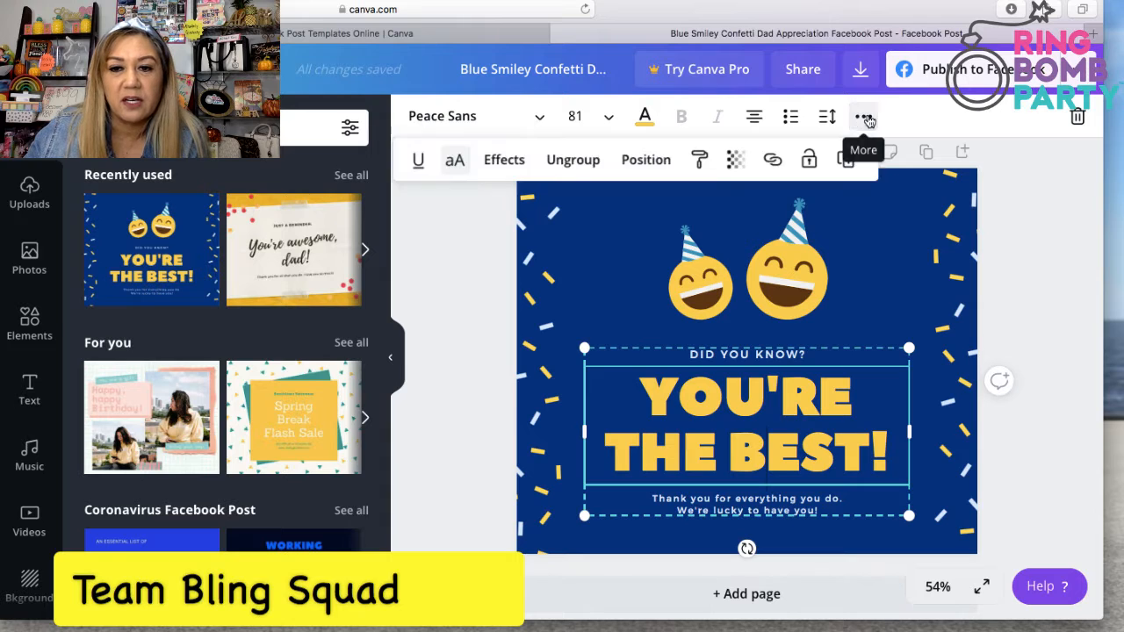
{"action": "left_click", "coordinate": [566, 161]}
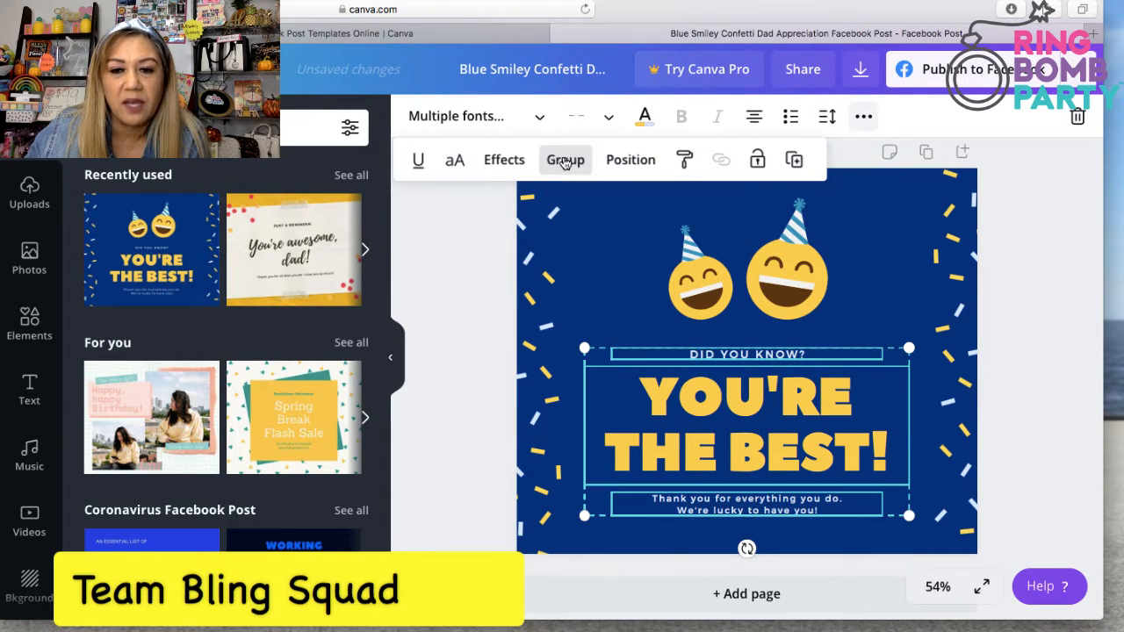
Step: Move the selected three text elements together toward the left edge and slightly down in the design
{"action": "left_click", "coordinate": [675, 432]}
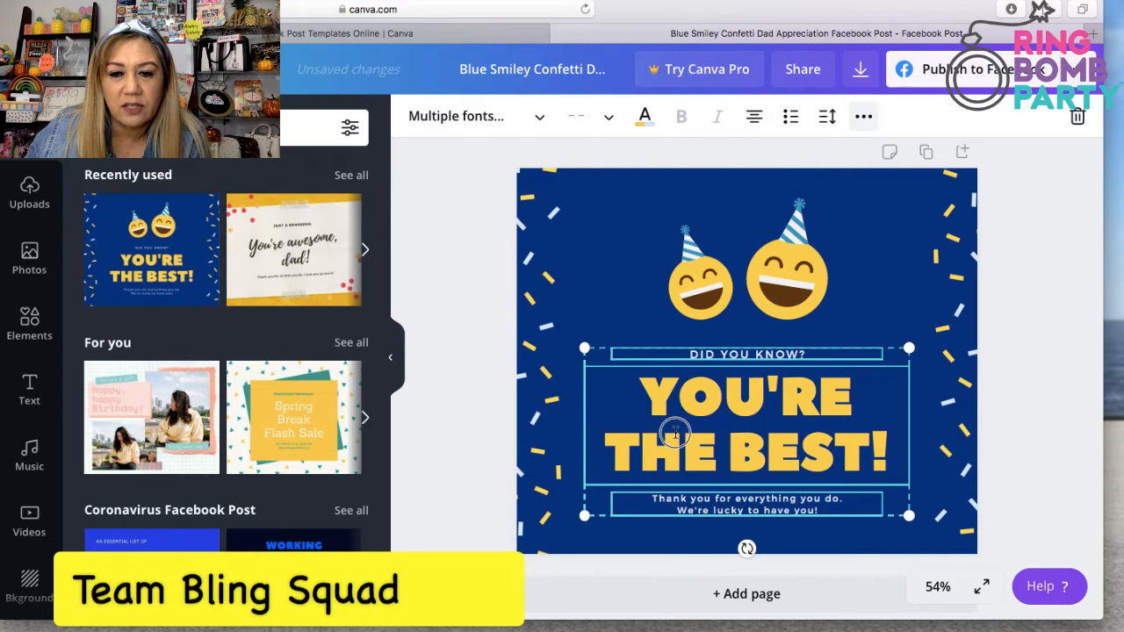
{"action": "left_click_drag", "start_coordinate": [675, 432], "coordinate": [600, 446]}
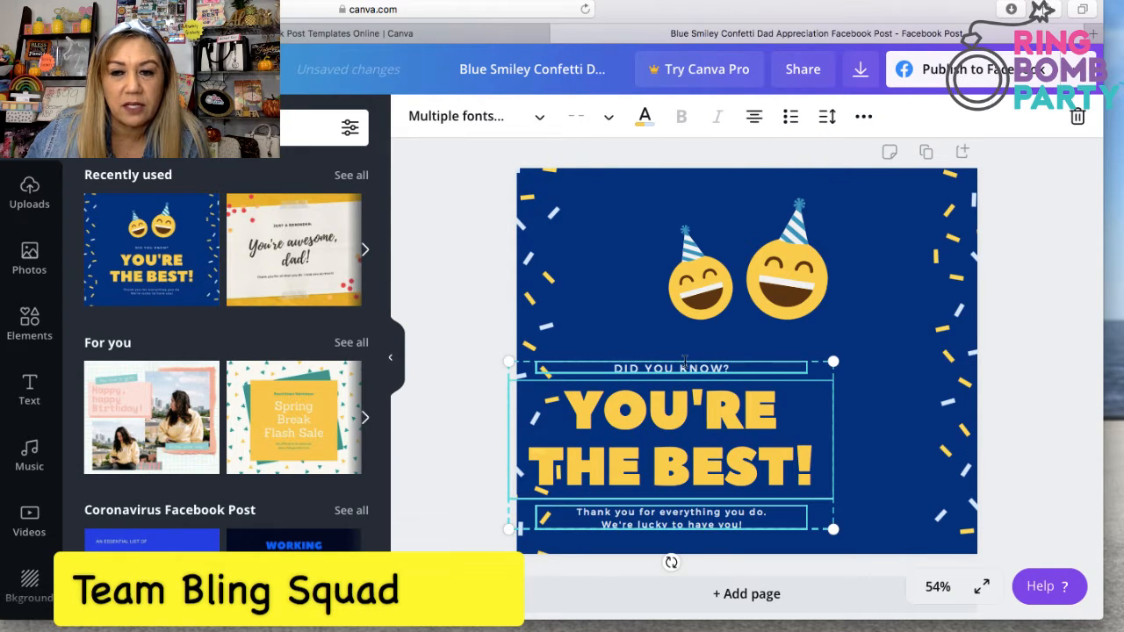
{"action": "left_click", "coordinate": [707, 367]}
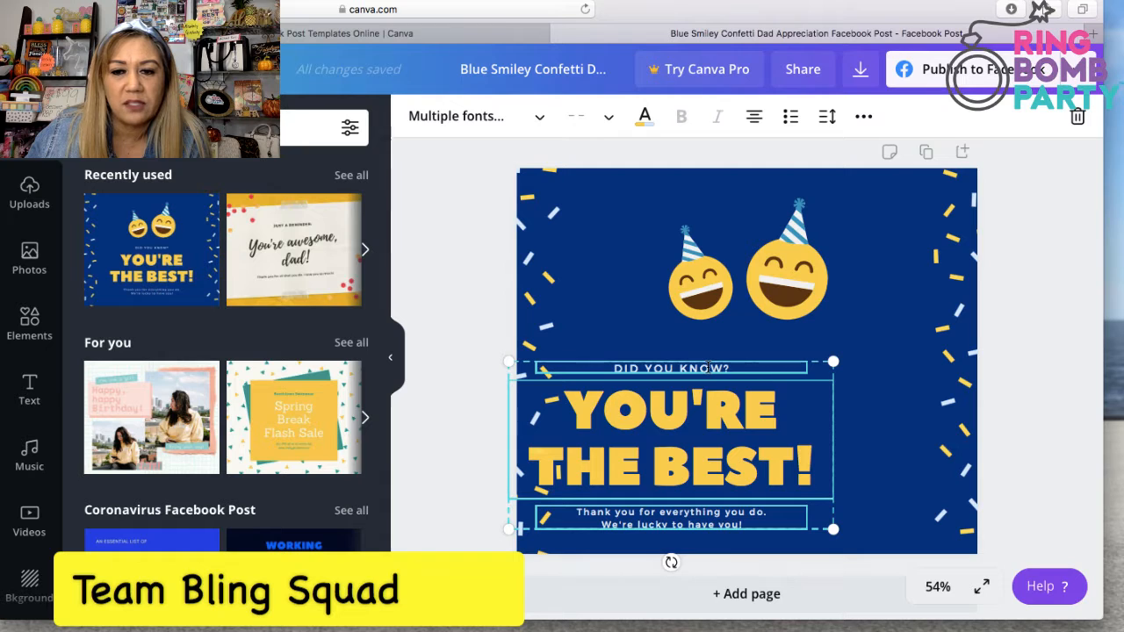
{"action": "left_click", "coordinate": [1078, 118]}
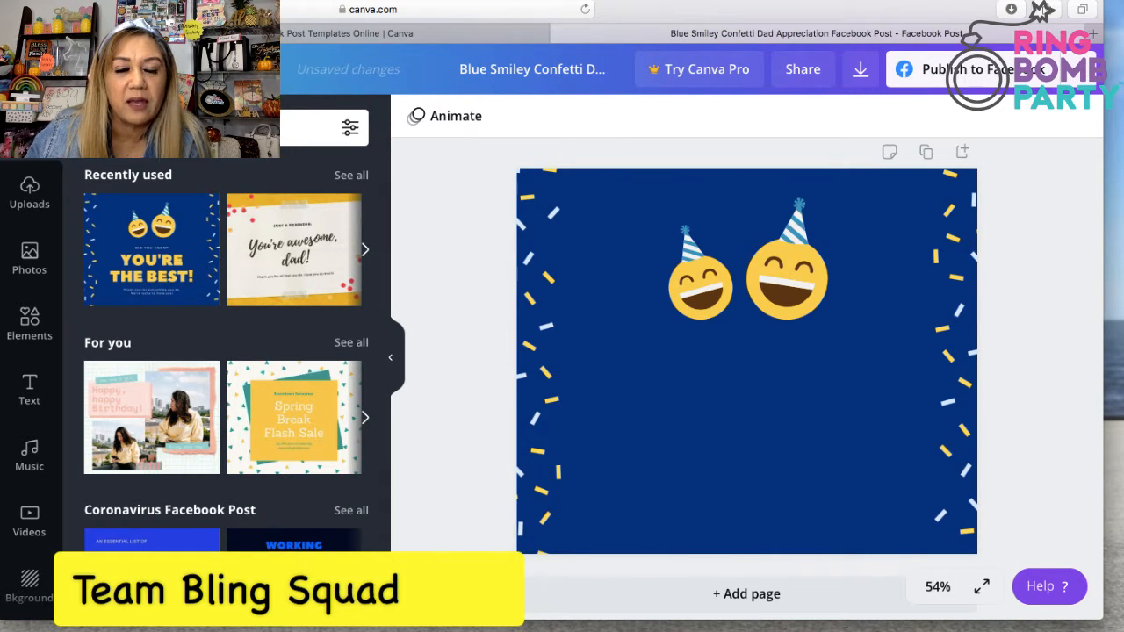
{"action": "key", "text": "super+z"}
Step: Move the "YOU'RE THE BEST!" heading and the "DID YOU KNOW?" line separately toward the right
{"action": "left_click_drag", "start_coordinate": [626, 425], "coordinate": [658, 422]}
{"action": "left_click", "coordinate": [633, 369]}
{"action": "left_click_drag", "start_coordinate": [635, 370], "coordinate": [720, 376]}
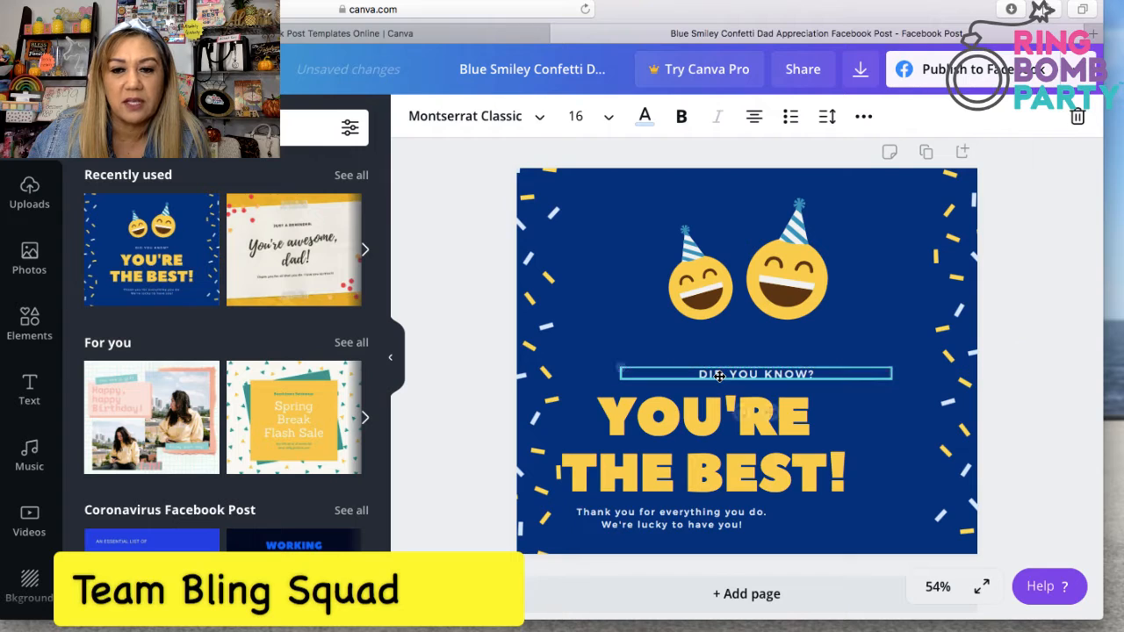
Step: Delete both smiley faces and their striped party hats from the design
{"action": "left_click", "coordinate": [707, 283]}
{"action": "mouse_move", "coordinate": [707, 282]}
{"action": "left_mouse_down"}
{"action": "mouse_move", "coordinate": [615, 276]}
{"action": "mouse_move", "coordinate": [645, 268]}
{"action": "mouse_move", "coordinate": [677, 312]}
{"action": "mouse_move", "coordinate": [600, 321]}
{"action": "mouse_move", "coordinate": [697, 290]}
{"action": "mouse_move", "coordinate": [701, 276]}
{"action": "left_mouse_up"}
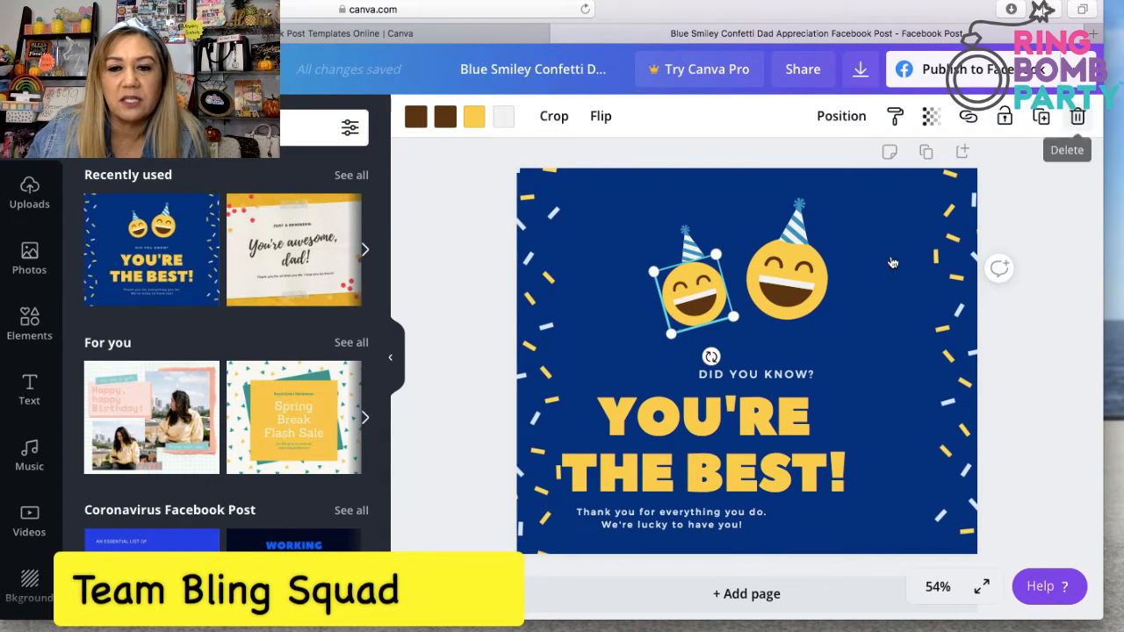
{"action": "left_click", "coordinate": [1078, 116]}
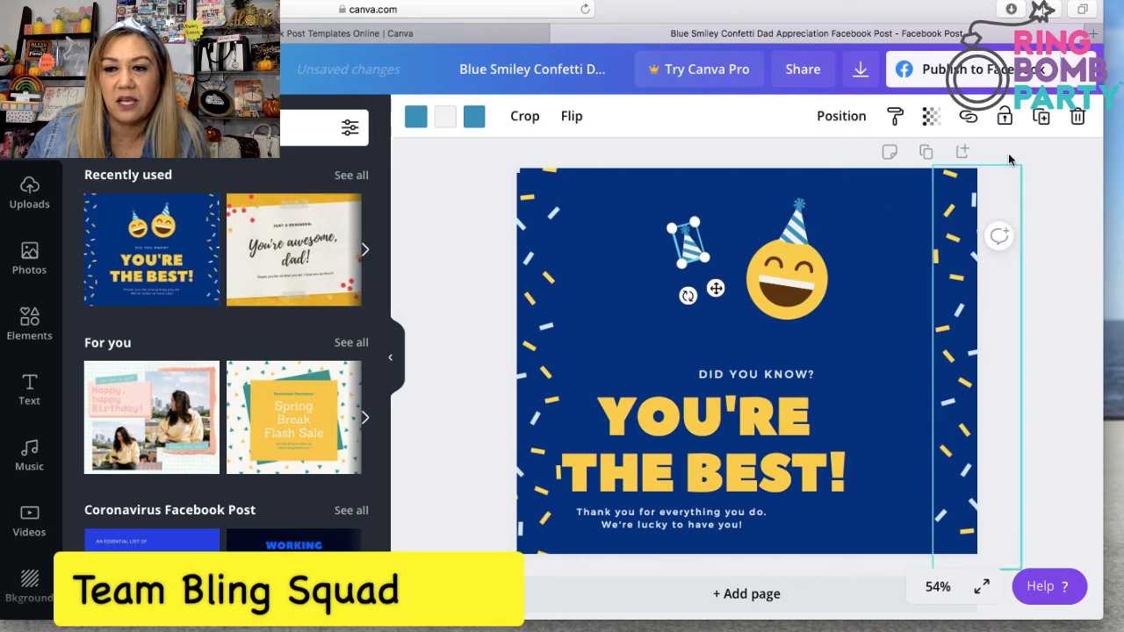
{"action": "left_click", "coordinate": [1078, 117]}
{"action": "left_click", "coordinate": [808, 289]}
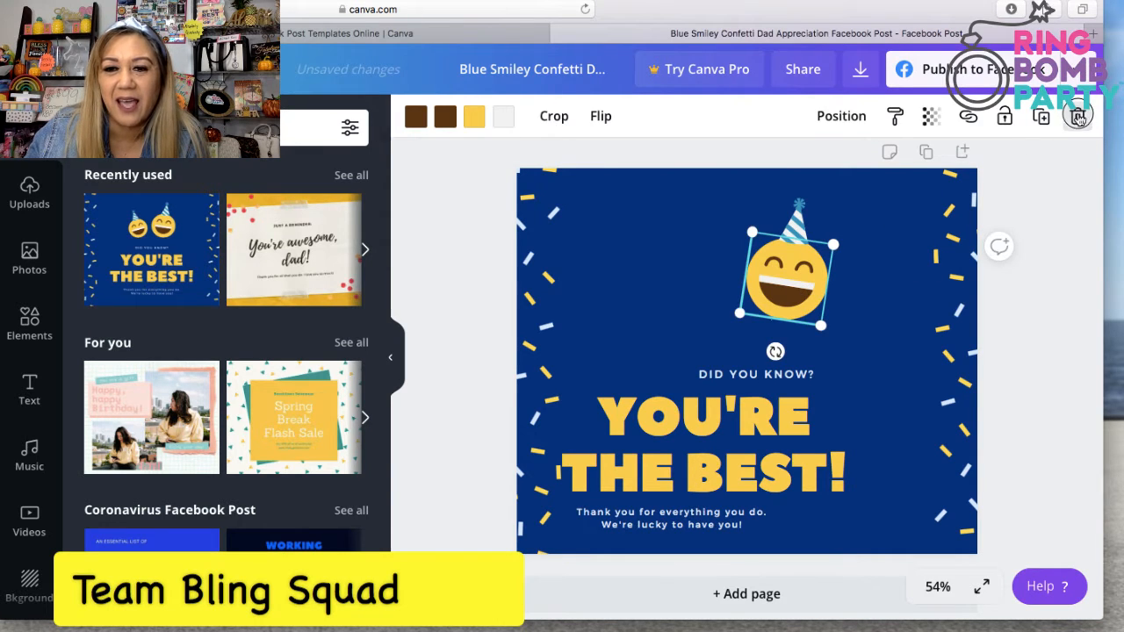
{"action": "left_click", "coordinate": [1078, 117]}
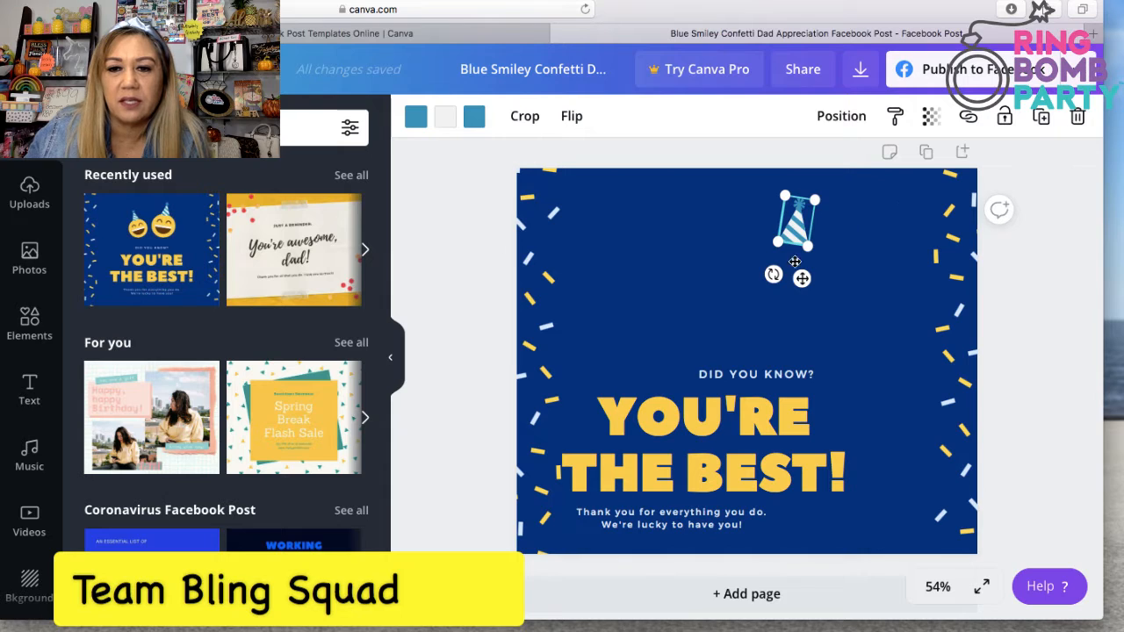
{"action": "left_click", "coordinate": [1080, 117]}
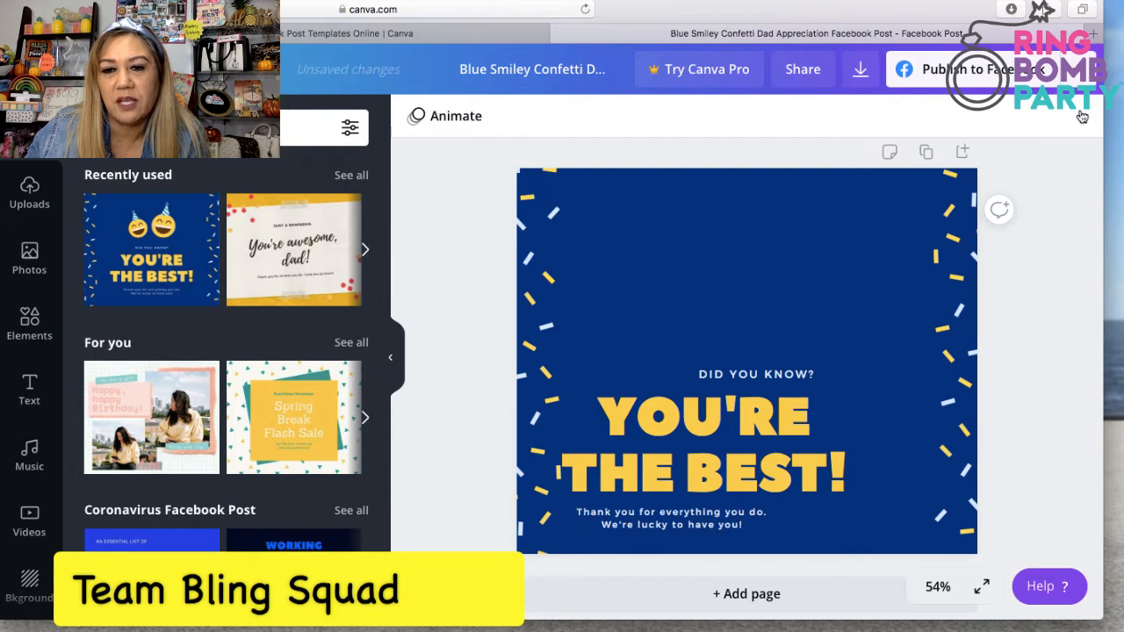
Step: Move the "YOU'RE THE BEST!" heading to the upper part of the design and replace its text with "CHELLEZ RING BOMB PARTY"
{"action": "left_click", "coordinate": [773, 389]}
{"action": "left_click_drag", "start_coordinate": [773, 377], "coordinate": [730, 276]}
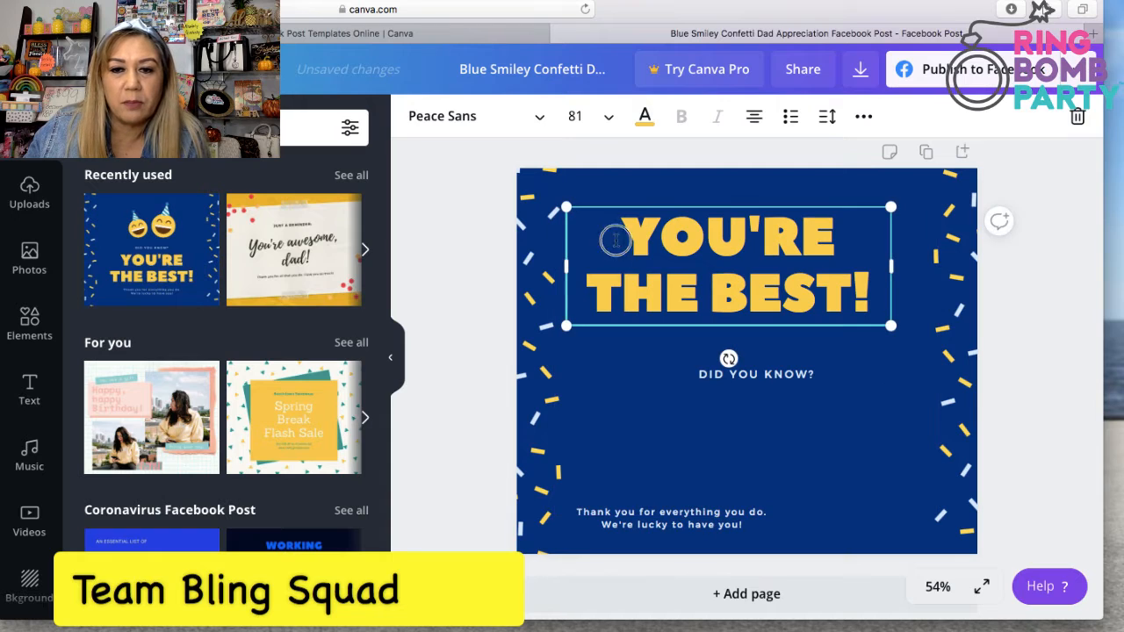
{"action": "double_click", "coordinate": [616, 243]}
{"action": "left_click_drag", "start_coordinate": [615, 242], "coordinate": [771, 290]}
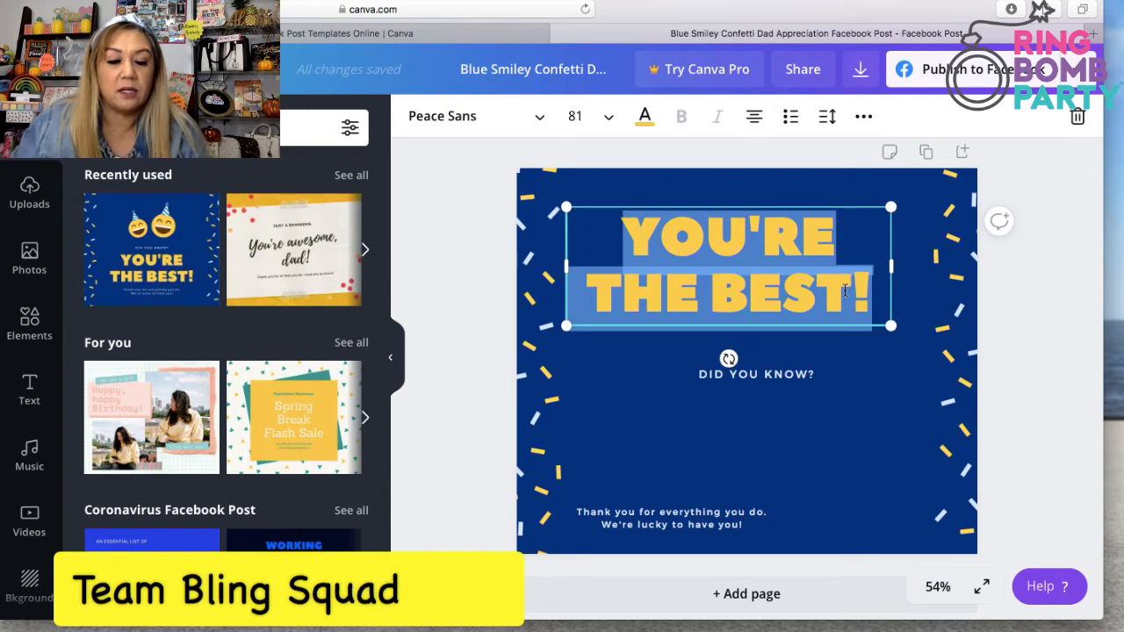
{"action": "type", "text": "CHE"}
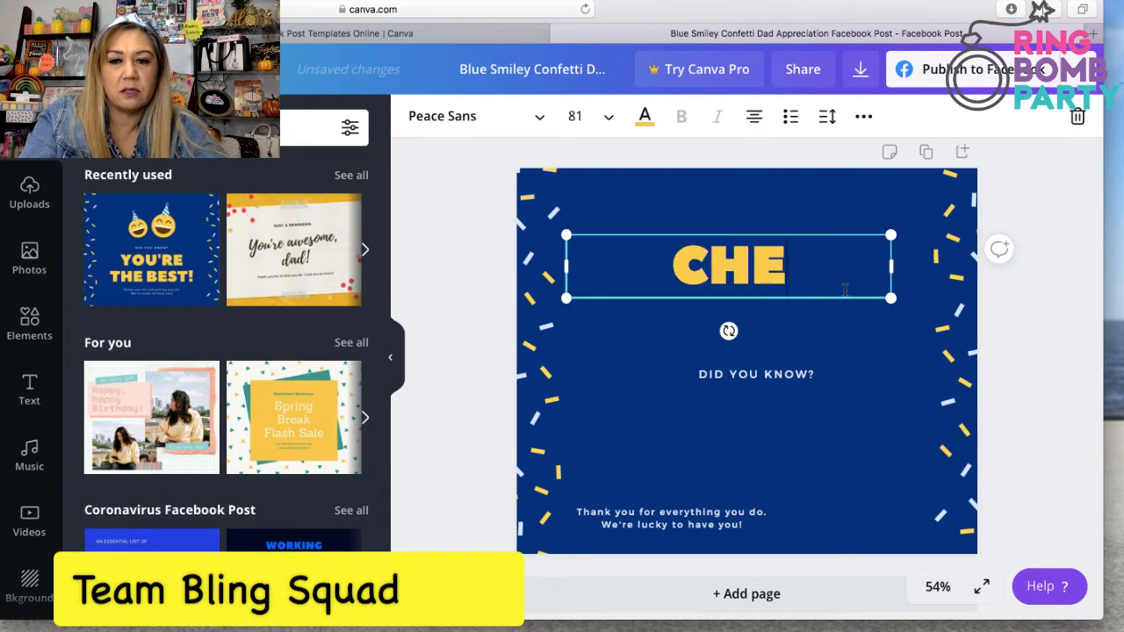
{"action": "type", "text": "LLEZ RING"}
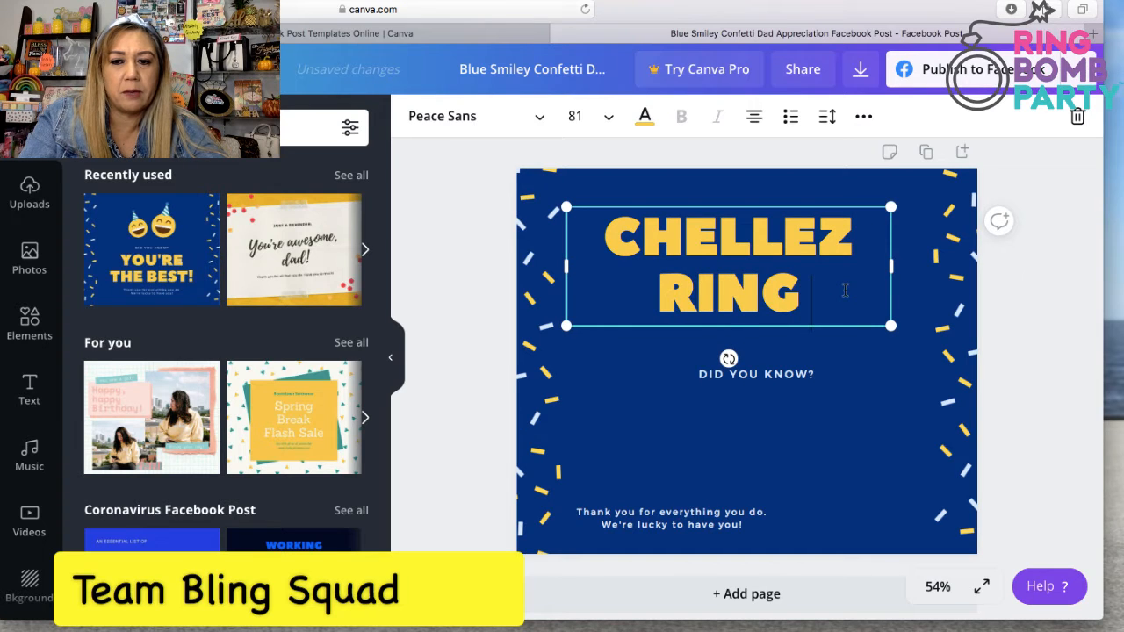
{"action": "type", "text": " BOMB PARTY"}
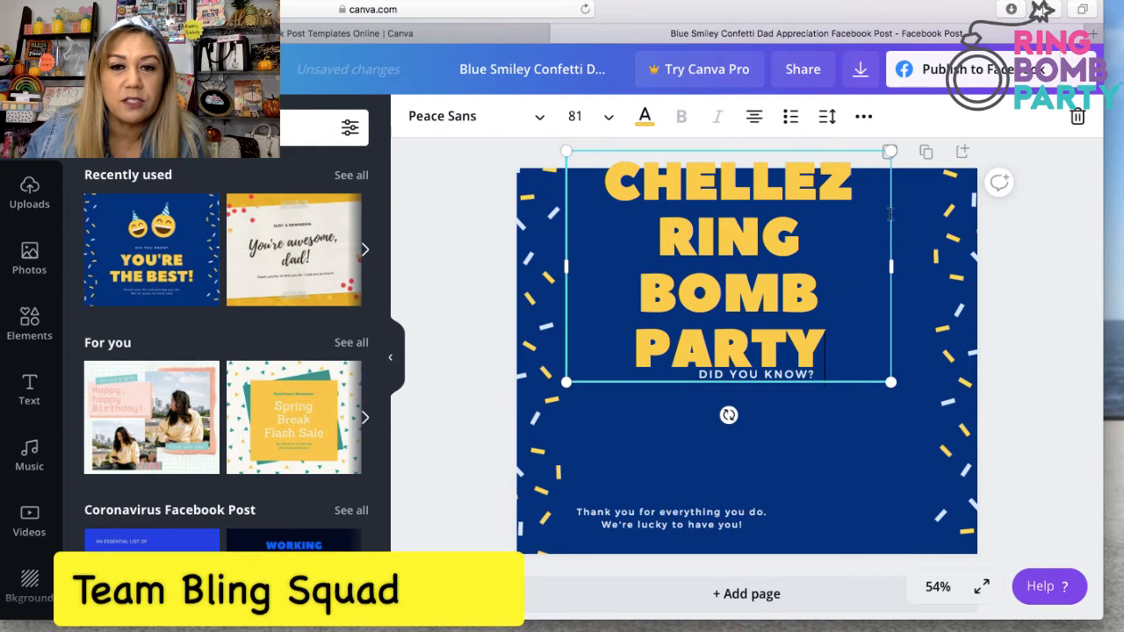
Step: Set the font size of the "CHELLEZ RING BOMB PARTY" heading to 42
{"action": "scroll", "coordinate": [846, 150], "scroll_direction": "down", "scroll_amount": 1}
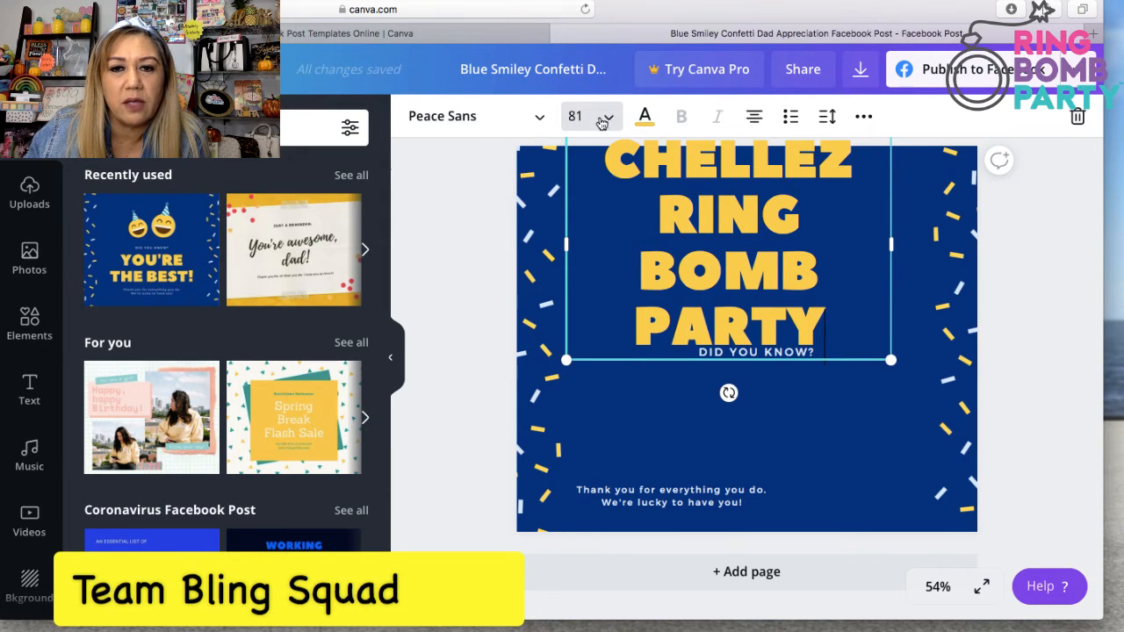
{"action": "left_click", "coordinate": [608, 119]}
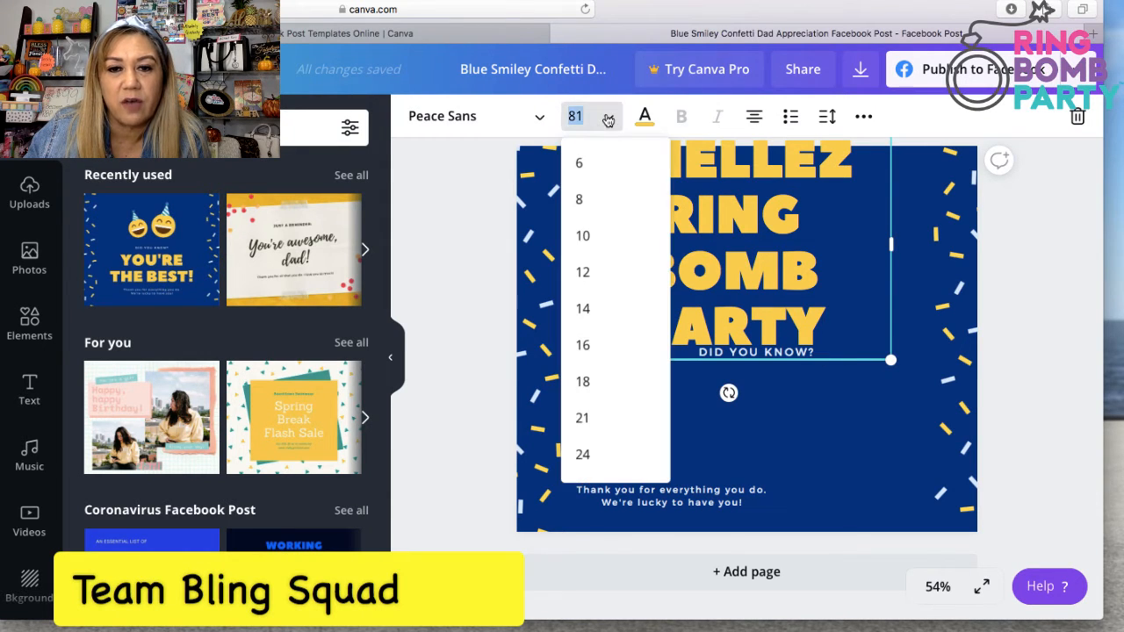
{"action": "scroll", "coordinate": [582, 264], "scroll_direction": "down", "scroll_amount": 5}
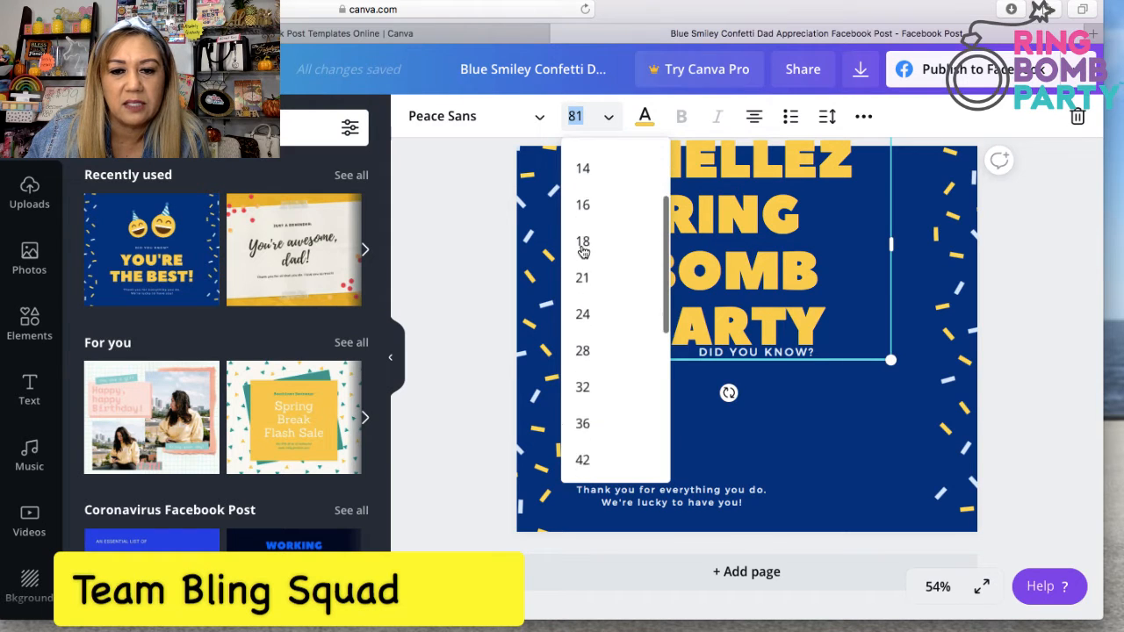
{"action": "scroll", "coordinate": [583, 253], "scroll_direction": "down", "scroll_amount": 3}
{"action": "scroll", "coordinate": [583, 253], "scroll_direction": "up", "scroll_amount": 4}
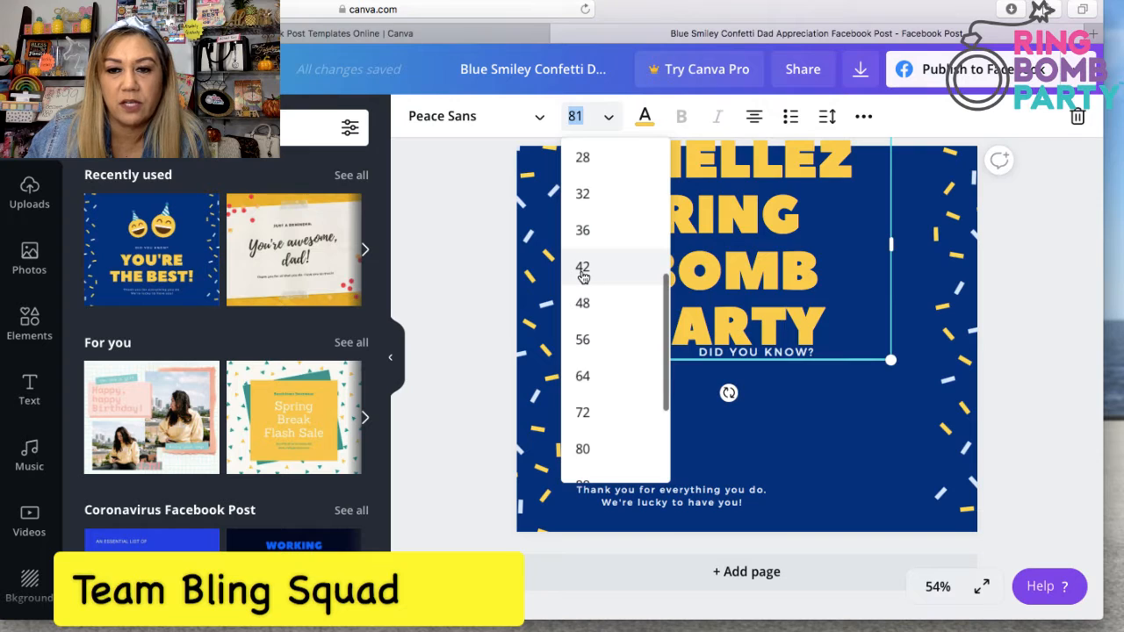
{"action": "left_click", "coordinate": [581, 267]}
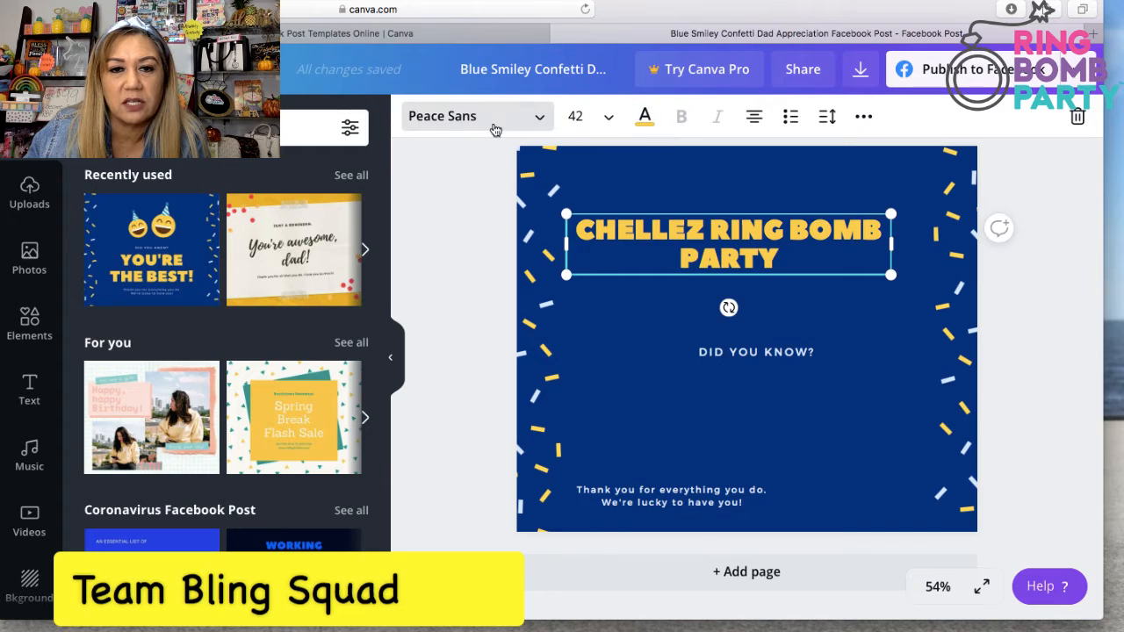
Step: Scale the "CHELLEZ RING BOMB PARTY" heading up slightly to font size 43.1
{"action": "left_click", "coordinate": [541, 119]}
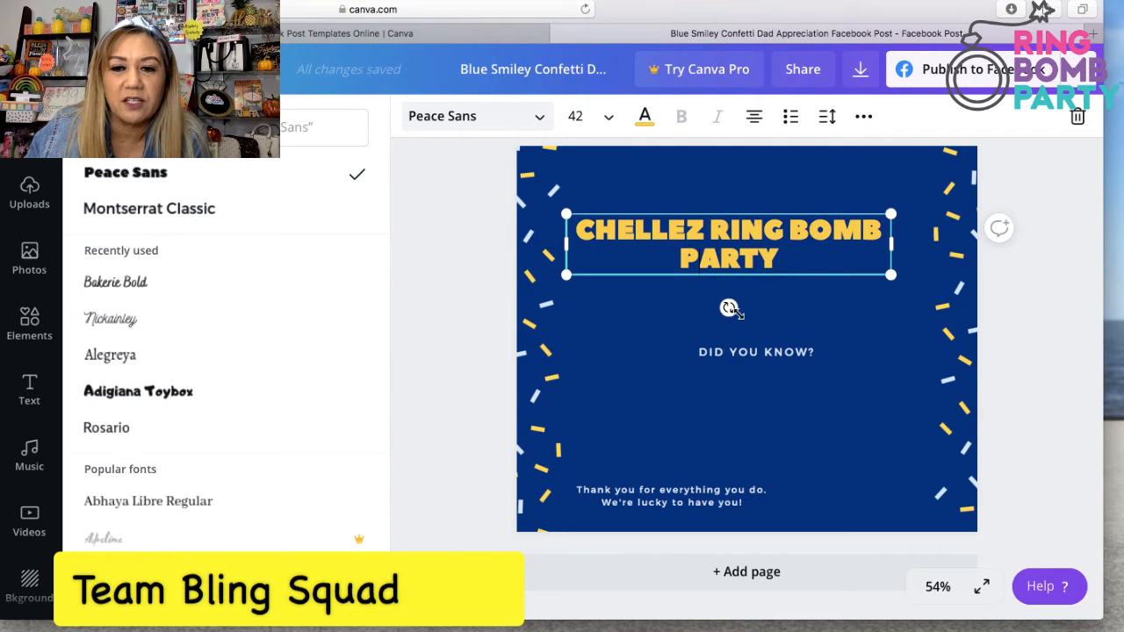
{"action": "mouse_move", "coordinate": [729, 308]}
{"action": "left_mouse_down"}
{"action": "mouse_move", "coordinate": [695, 304]}
{"action": "mouse_move", "coordinate": [746, 310]}
{"action": "mouse_move", "coordinate": [773, 278]}
{"action": "mouse_move", "coordinate": [760, 298]}
{"action": "mouse_move", "coordinate": [690, 305]}
{"action": "mouse_move", "coordinate": [729, 304]}
{"action": "left_mouse_up"}
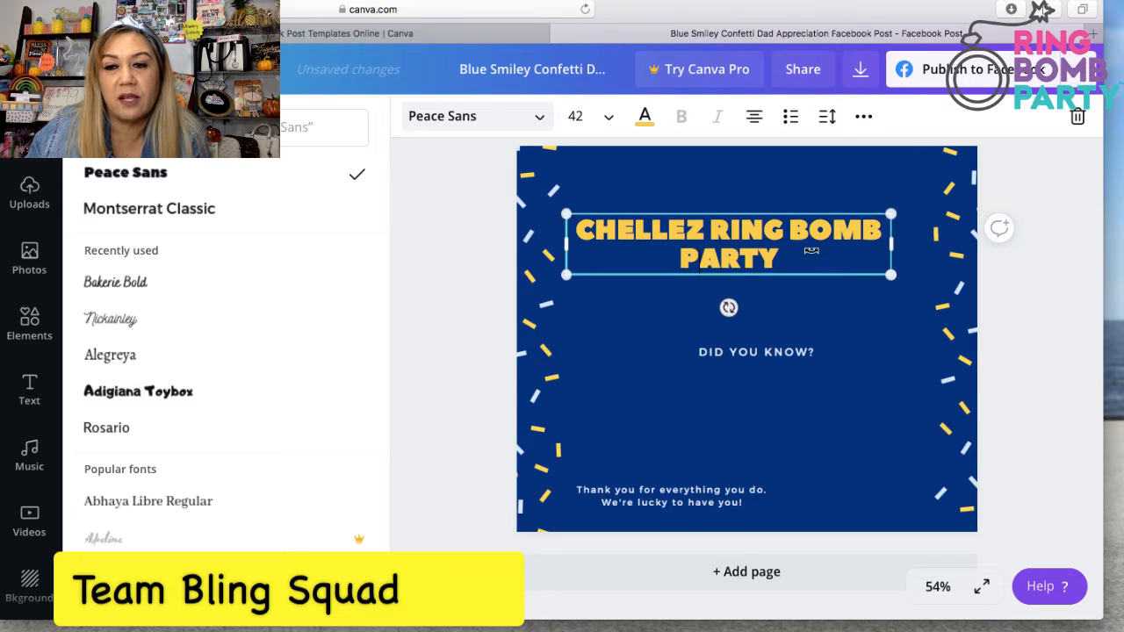
{"action": "left_click_drag", "start_coordinate": [895, 280], "coordinate": [893, 281]}
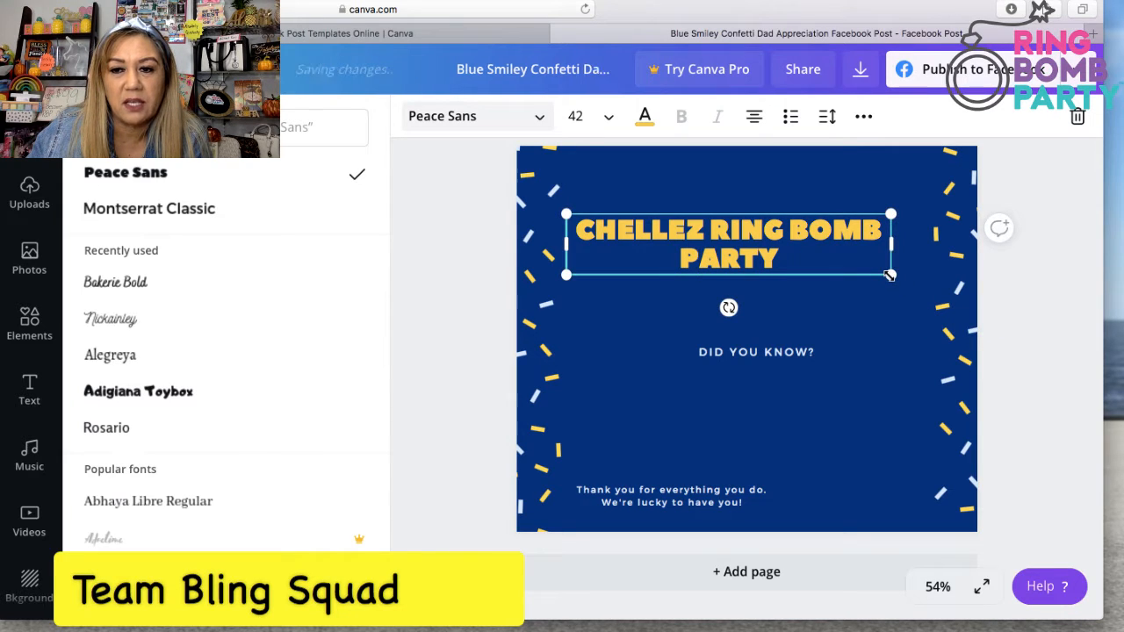
{"action": "mouse_move", "coordinate": [889, 276]}
{"action": "left_mouse_down"}
{"action": "mouse_move", "coordinate": [941, 333]}
{"action": "mouse_move", "coordinate": [895, 288]}
{"action": "left_mouse_up"}
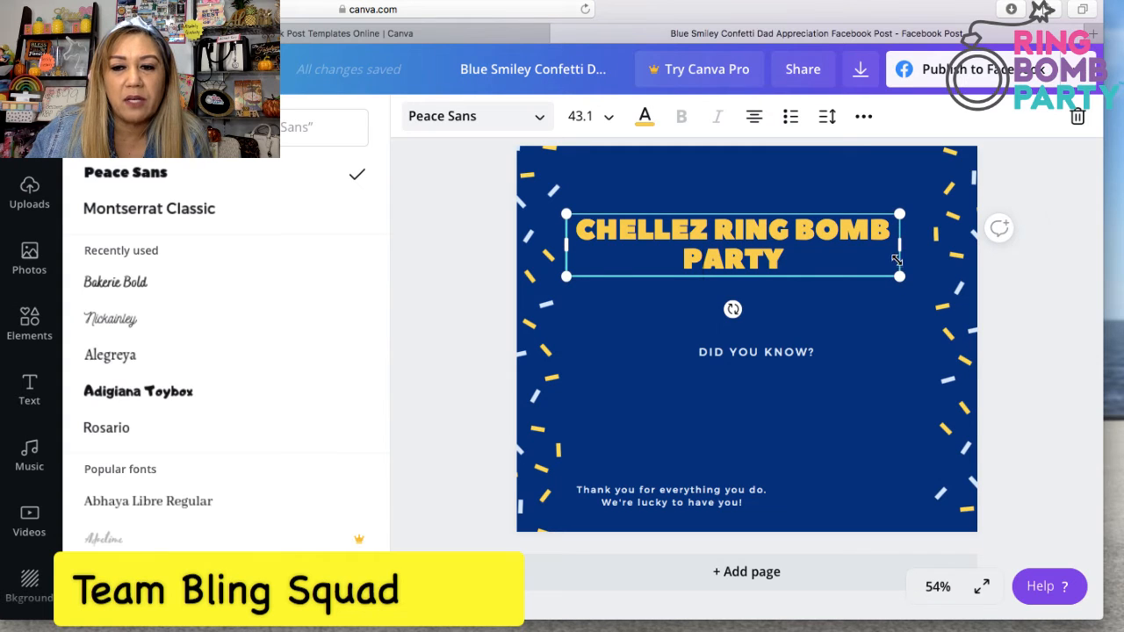
Step: Widen the heading's text box so the text fits on one line, and center it horizontally on the design
{"action": "left_click_drag", "start_coordinate": [899, 245], "coordinate": [1018, 252]}
{"action": "left_click_drag", "start_coordinate": [838, 244], "coordinate": [808, 245]}
{"action": "left_click", "coordinate": [779, 296]}
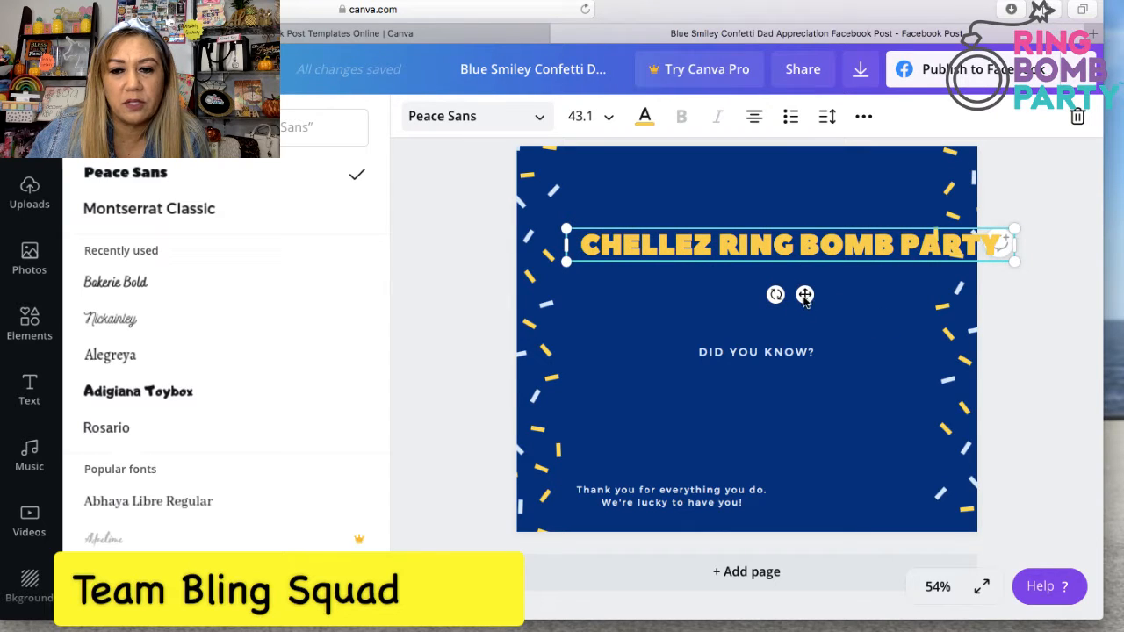
{"action": "left_click_drag", "start_coordinate": [805, 294], "coordinate": [760, 283]}
Step: Set the one-line heading's font size to 36 and move it slightly up in the design
{"action": "left_click", "coordinate": [607, 118]}
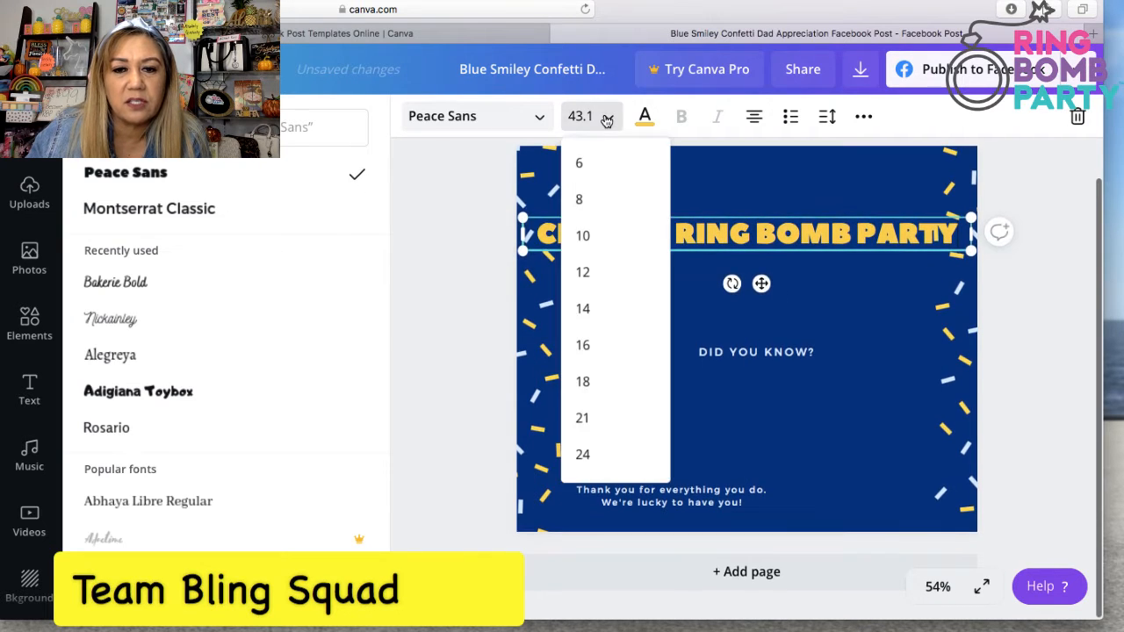
{"action": "scroll", "coordinate": [599, 415], "scroll_direction": "down", "scroll_amount": 3}
{"action": "scroll", "coordinate": [601, 412], "scroll_direction": "down", "scroll_amount": 1}
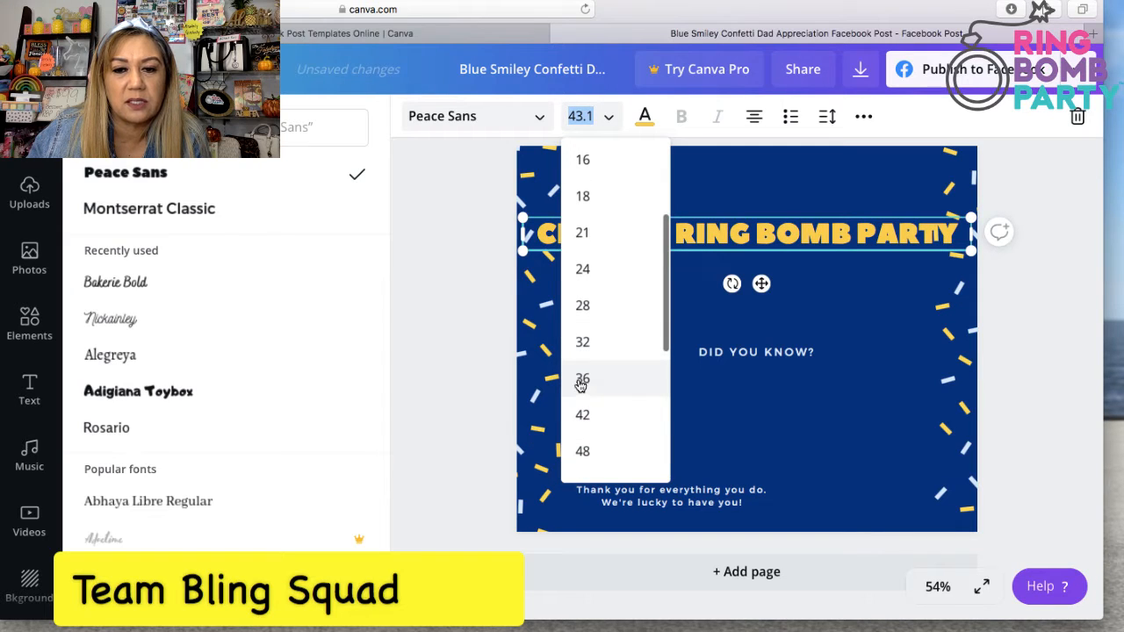
{"action": "left_click", "coordinate": [581, 383]}
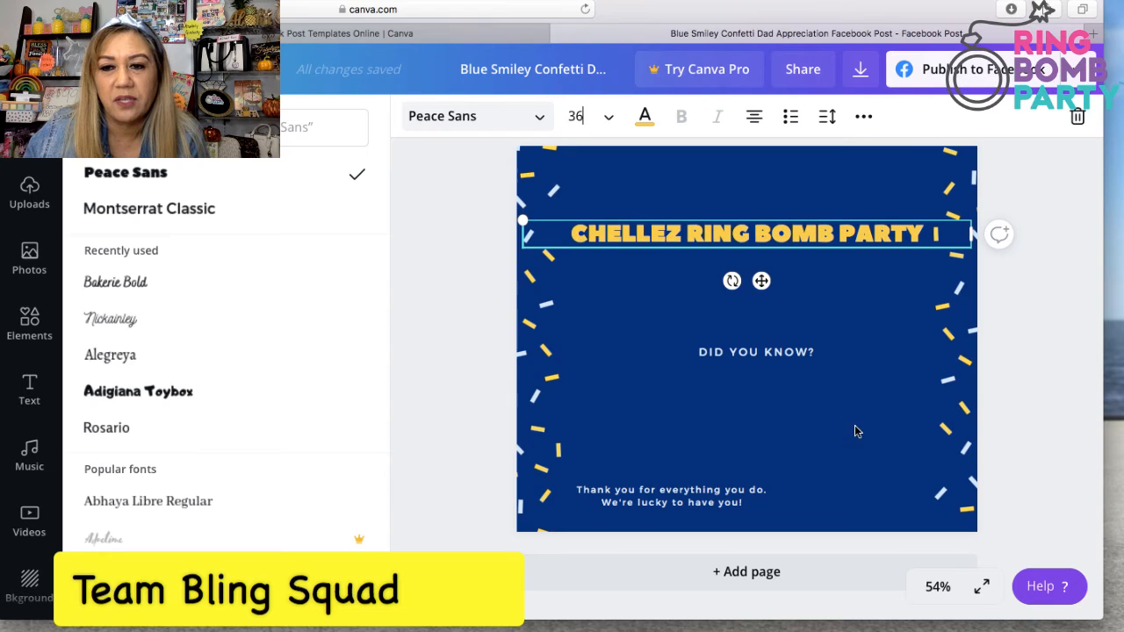
{"action": "left_click_drag", "start_coordinate": [761, 281], "coordinate": [761, 260]}
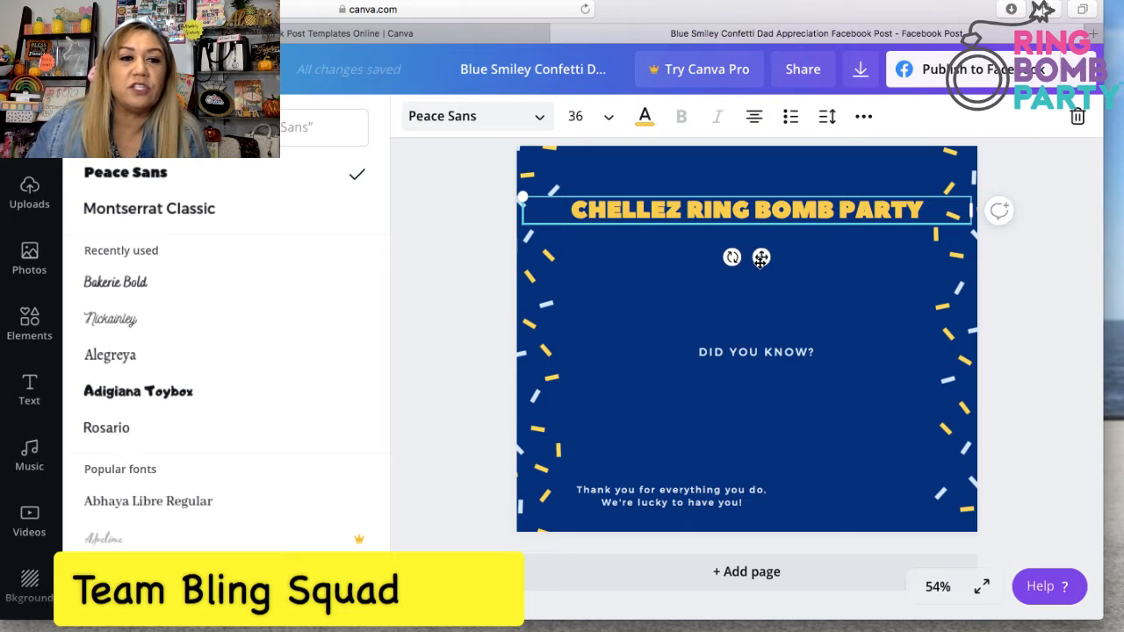
{"action": "scroll", "coordinate": [175, 303], "scroll_direction": "down", "scroll_amount": 1}
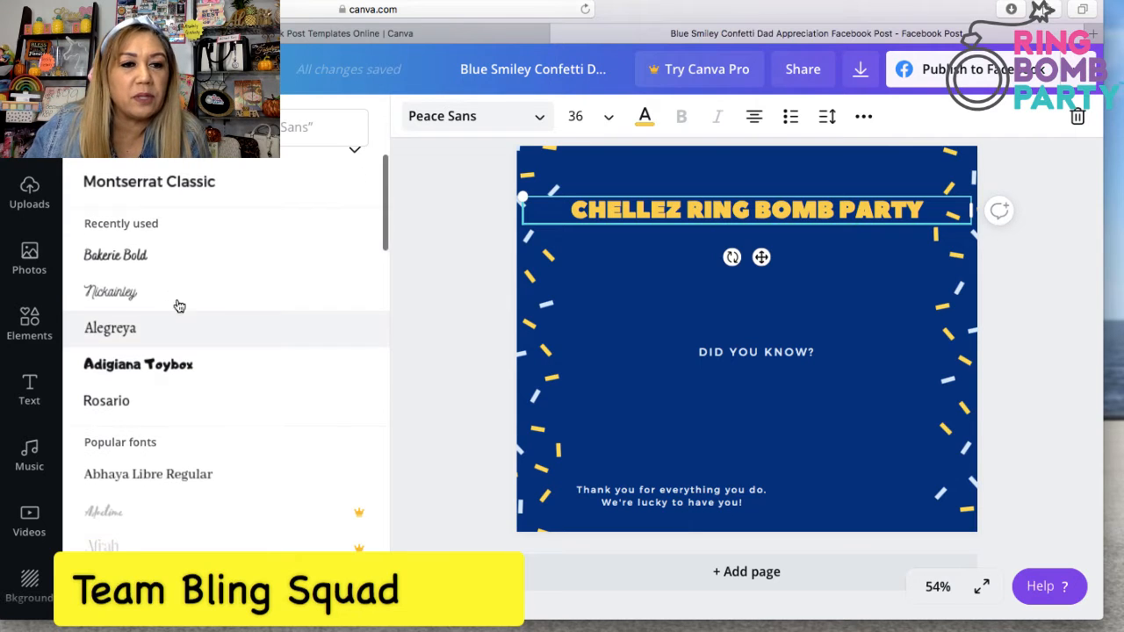
{"action": "left_click", "coordinate": [29, 191]}
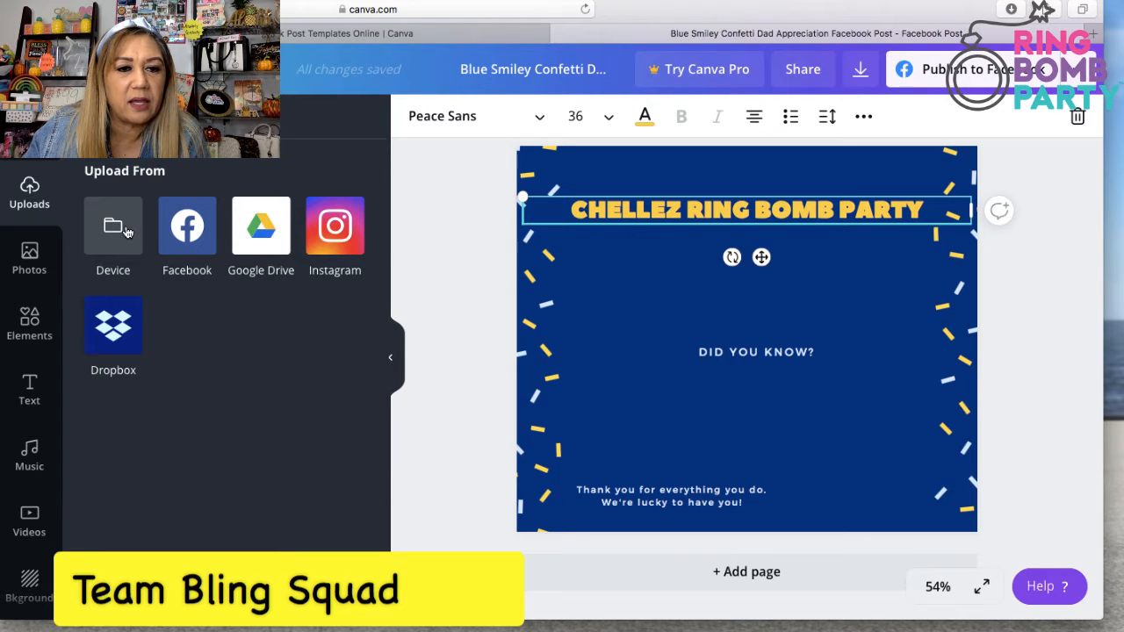
{"action": "left_click", "coordinate": [186, 227]}
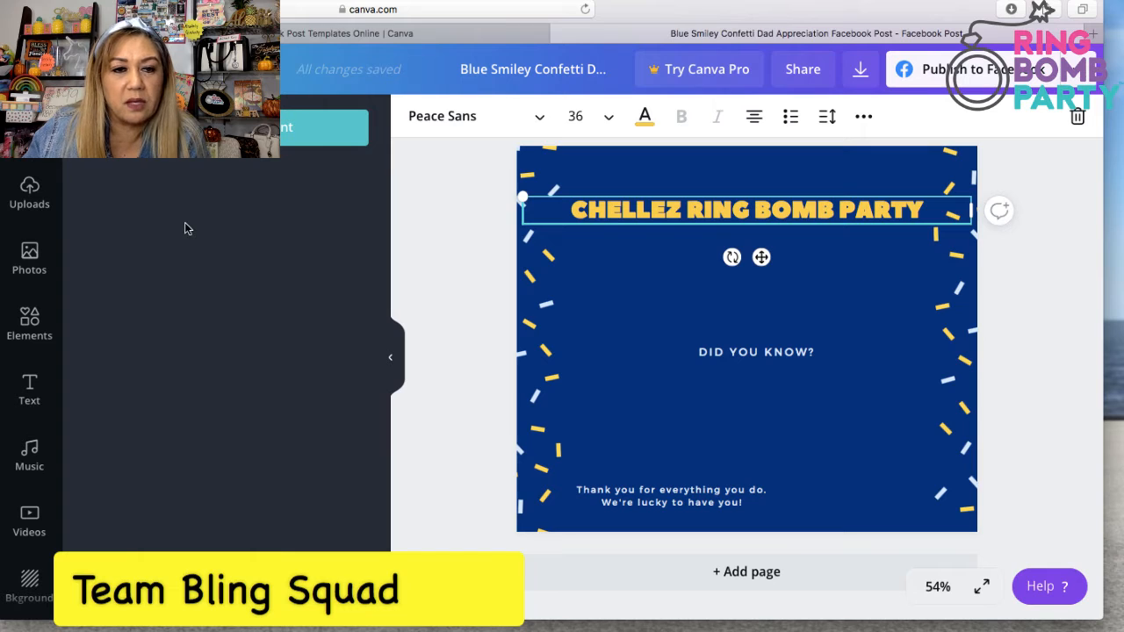
Step: Upload the "$99 kit contents" image from the device's Ring Bomb Party folder
{"action": "left_click", "coordinate": [29, 194]}
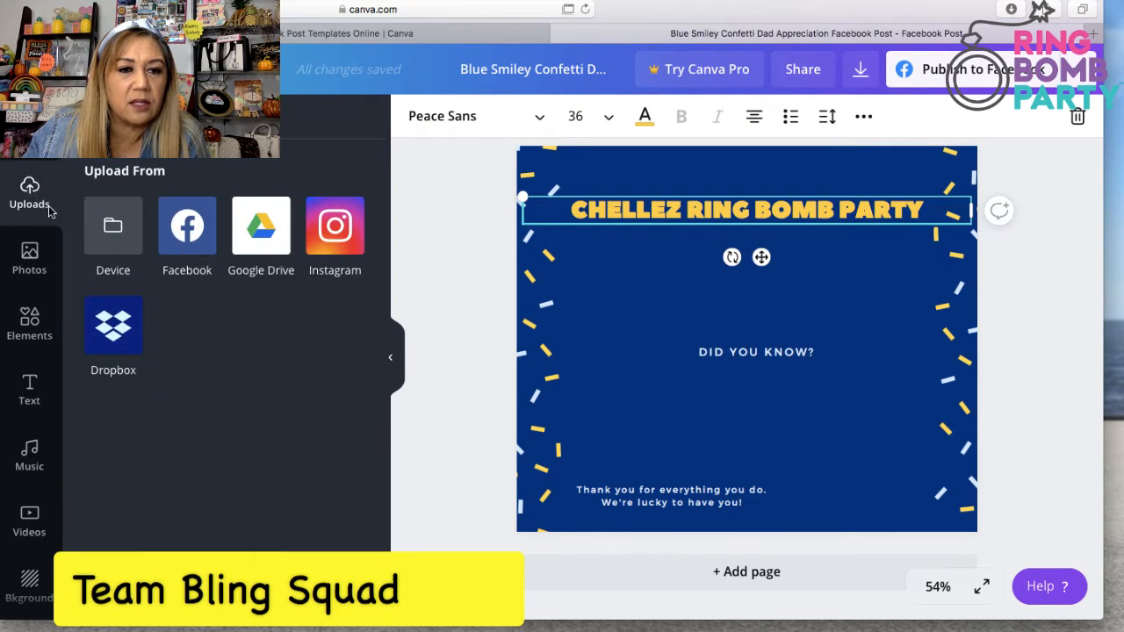
{"action": "left_click", "coordinate": [112, 226]}
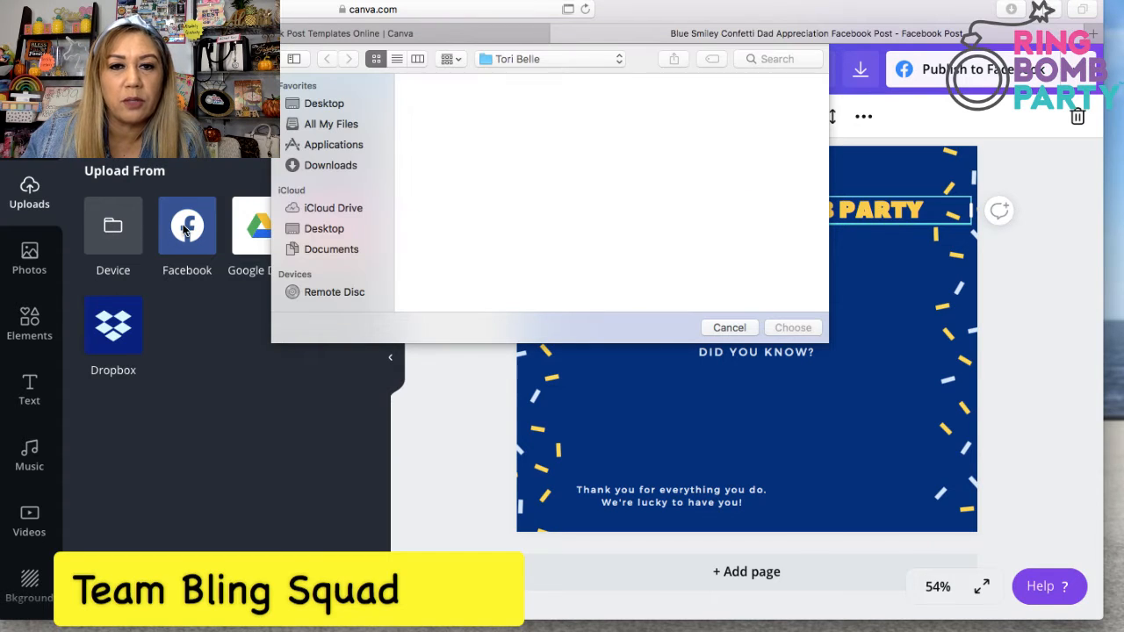
{"action": "left_click", "coordinate": [528, 58]}
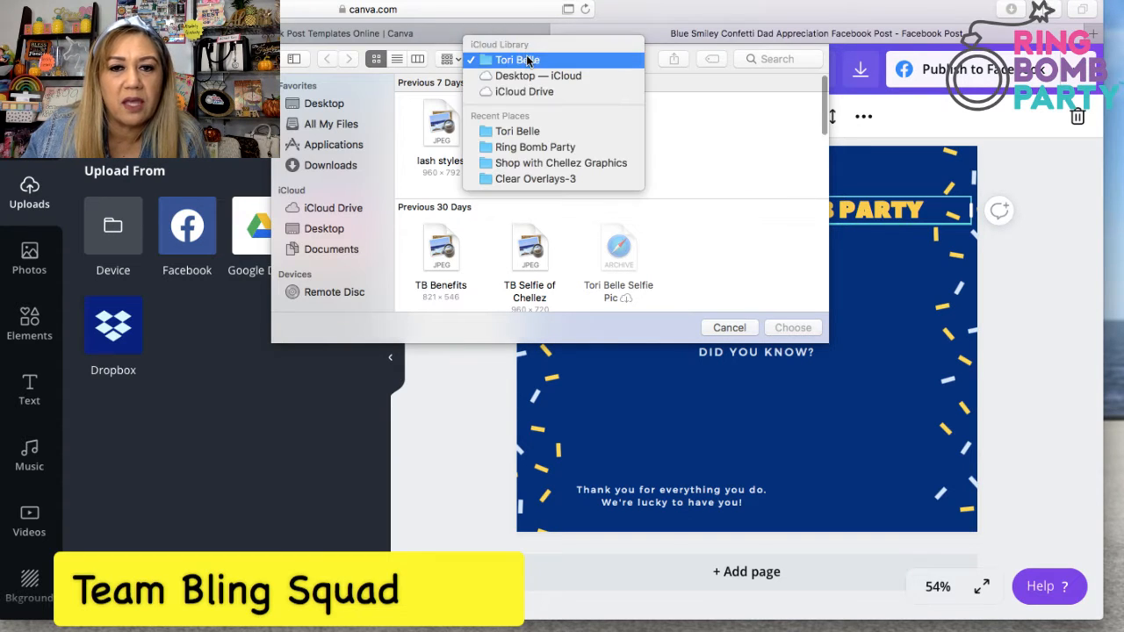
{"action": "left_click", "coordinate": [531, 148]}
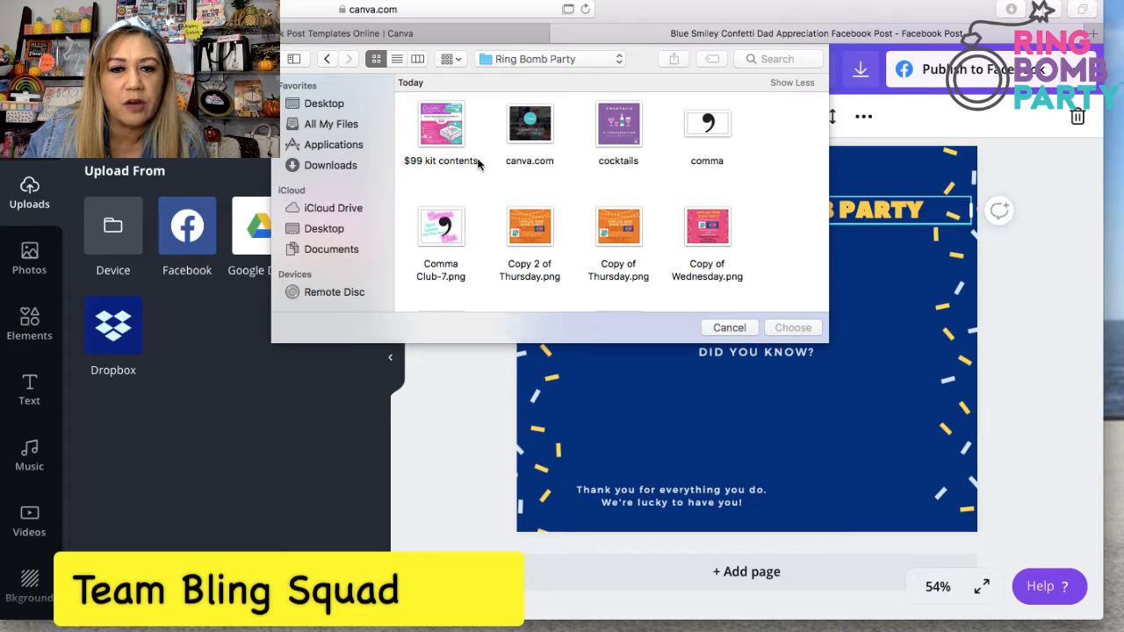
{"action": "left_click", "coordinate": [445, 128]}
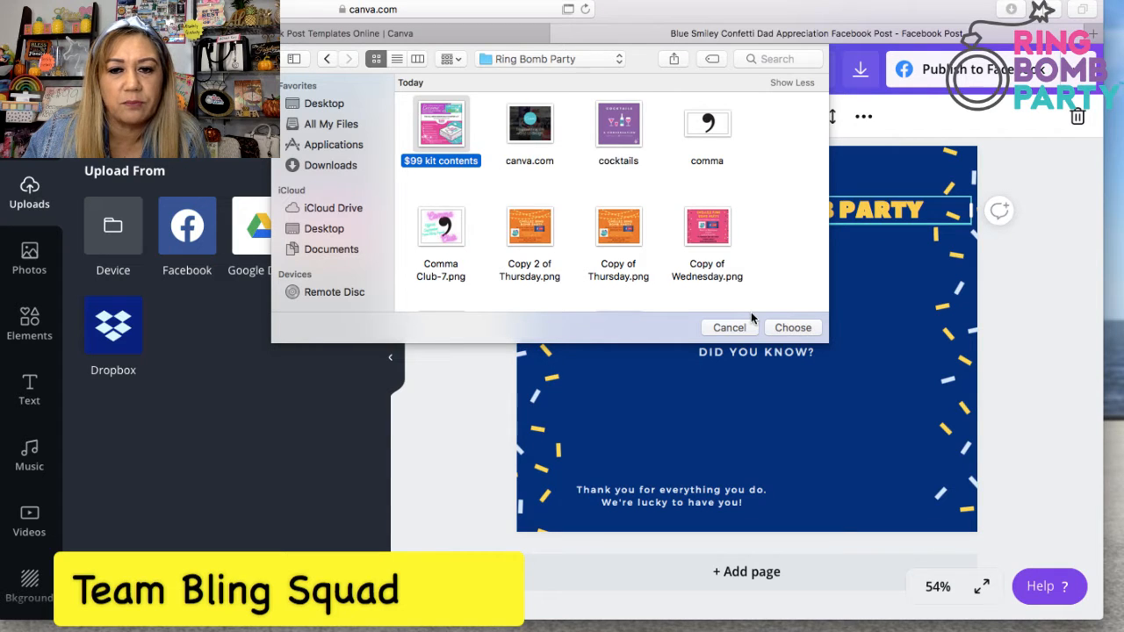
{"action": "left_click", "coordinate": [793, 328]}
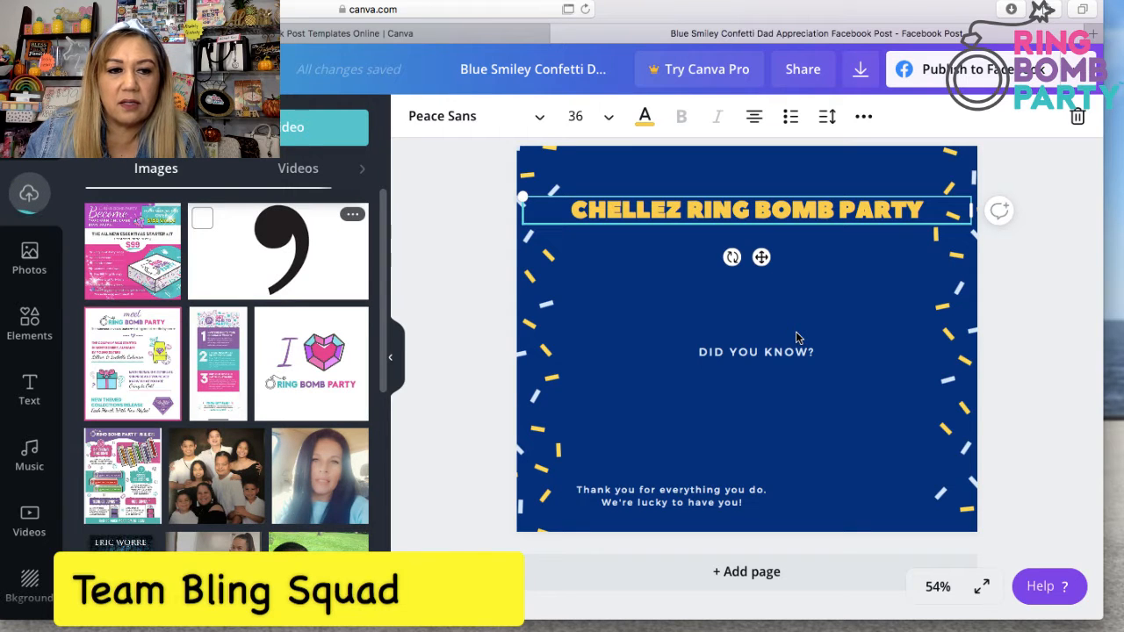
Step: Add the uploaded starter kit image to the design, shrunk to a small square above the "Thank you" text at the lower left
{"action": "left_click", "coordinate": [125, 249]}
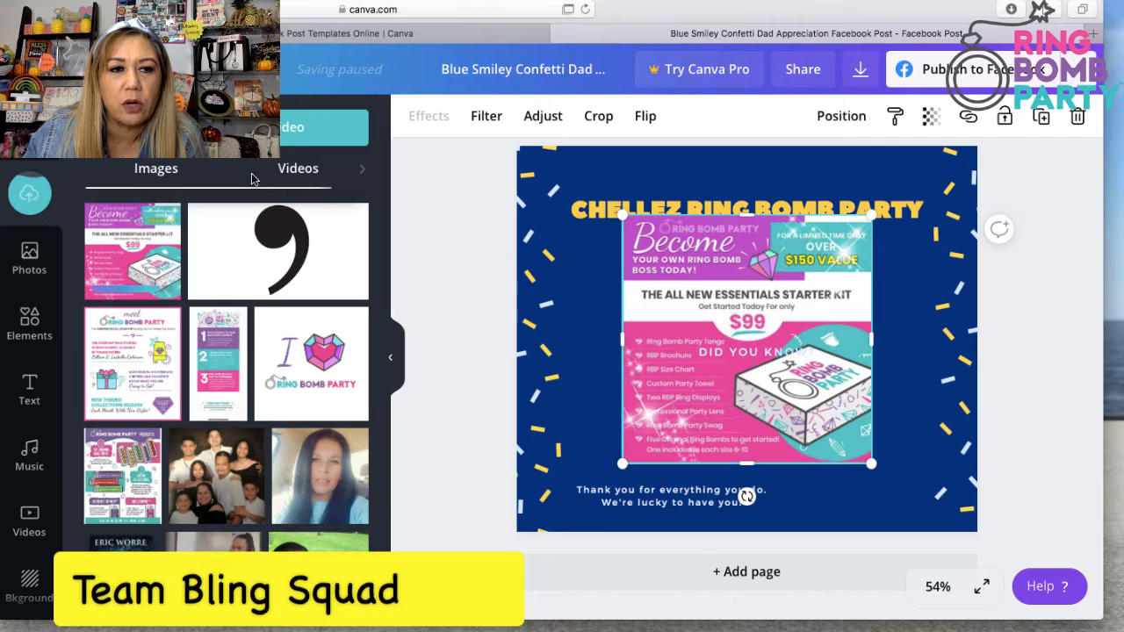
{"action": "left_click", "coordinate": [764, 332]}
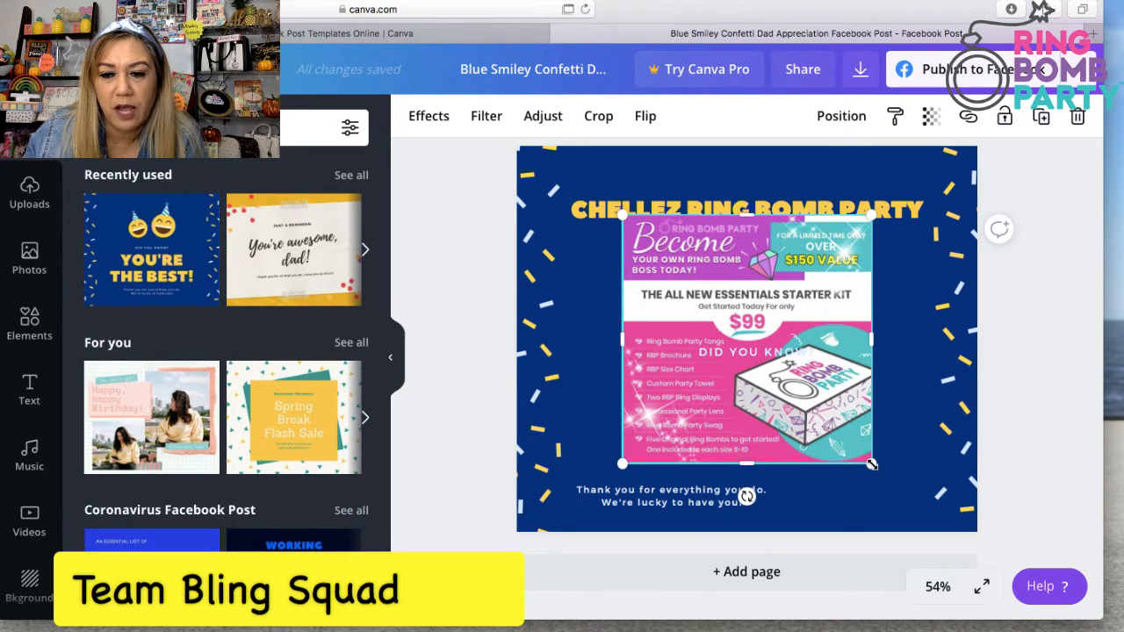
{"action": "left_click_drag", "start_coordinate": [869, 466], "coordinate": [733, 322]}
{"action": "left_click_drag", "start_coordinate": [681, 275], "coordinate": [639, 412]}
Step: Move the "DID YOU KNOW?" line just below the heading and replace its text with "BE YOUR OWN BOSS BABE!"
{"action": "left_click", "coordinate": [779, 354]}
{"action": "left_click_drag", "start_coordinate": [786, 319], "coordinate": [685, 244]}
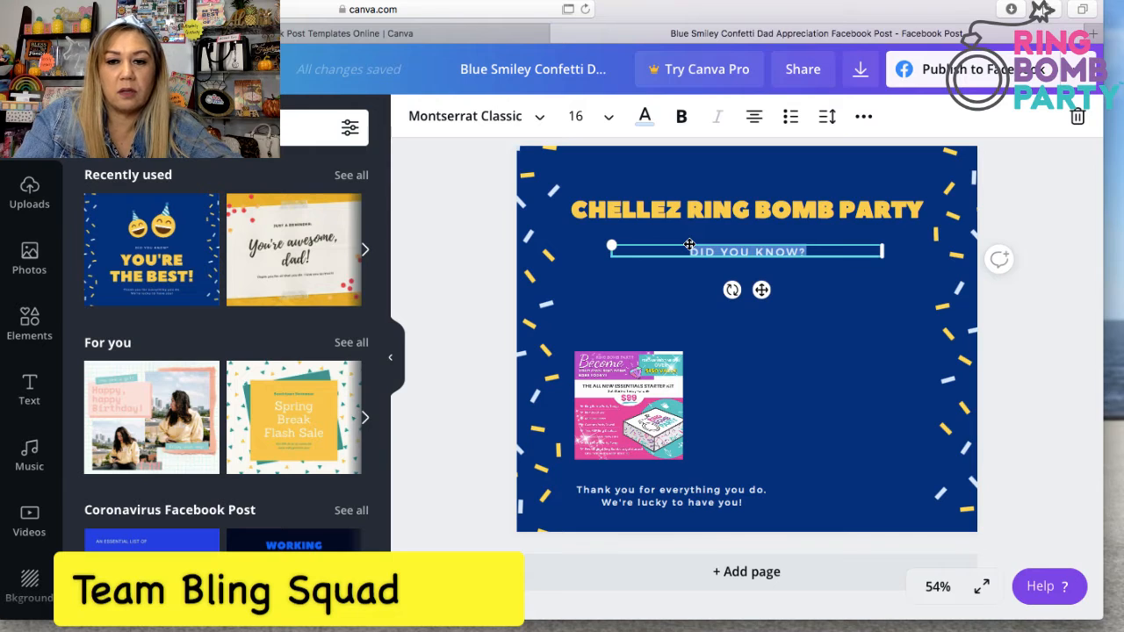
{"action": "type", "text": "A"}
{"action": "key", "text": "BackSpace"}
{"action": "type", "text": "BE"}
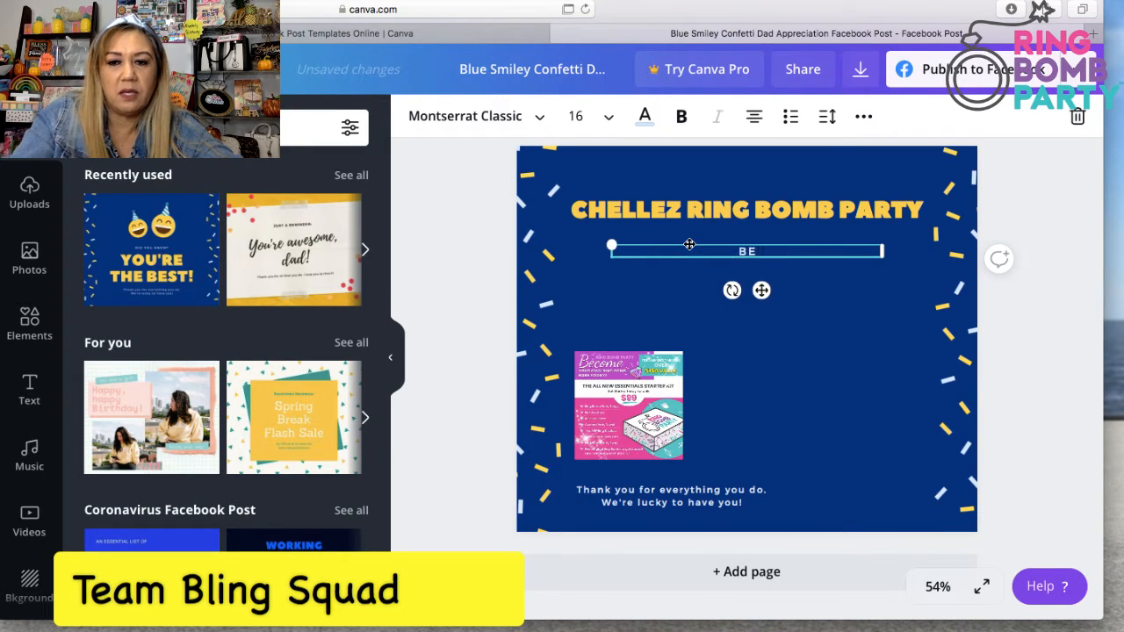
{"action": "type", "text": " YOUR OW"}
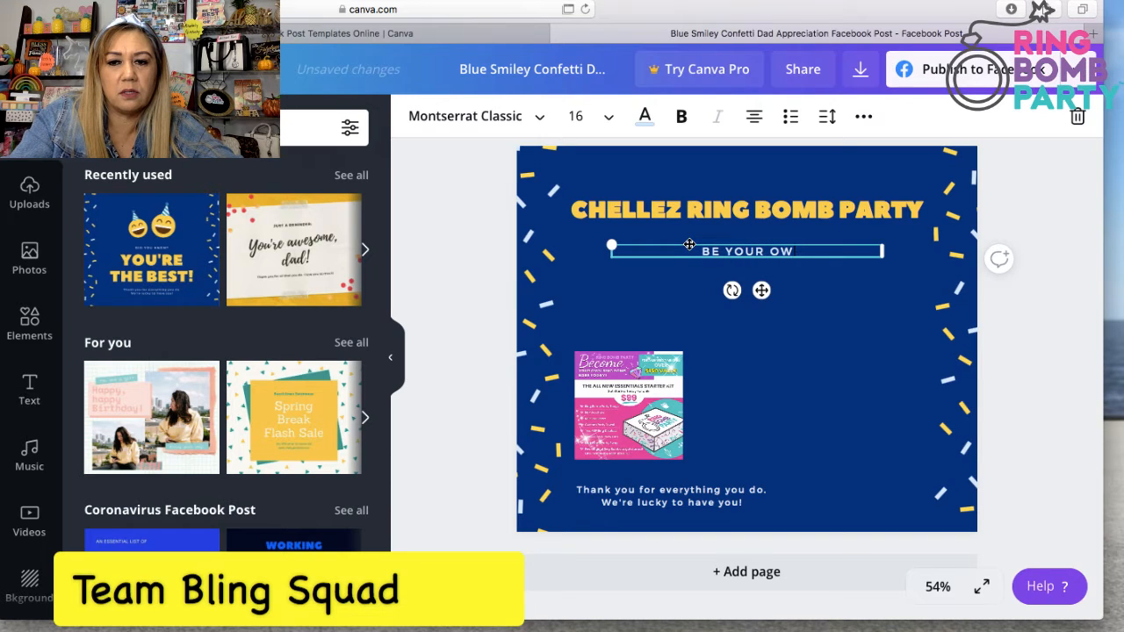
{"action": "type", "text": "N BOSS BA"}
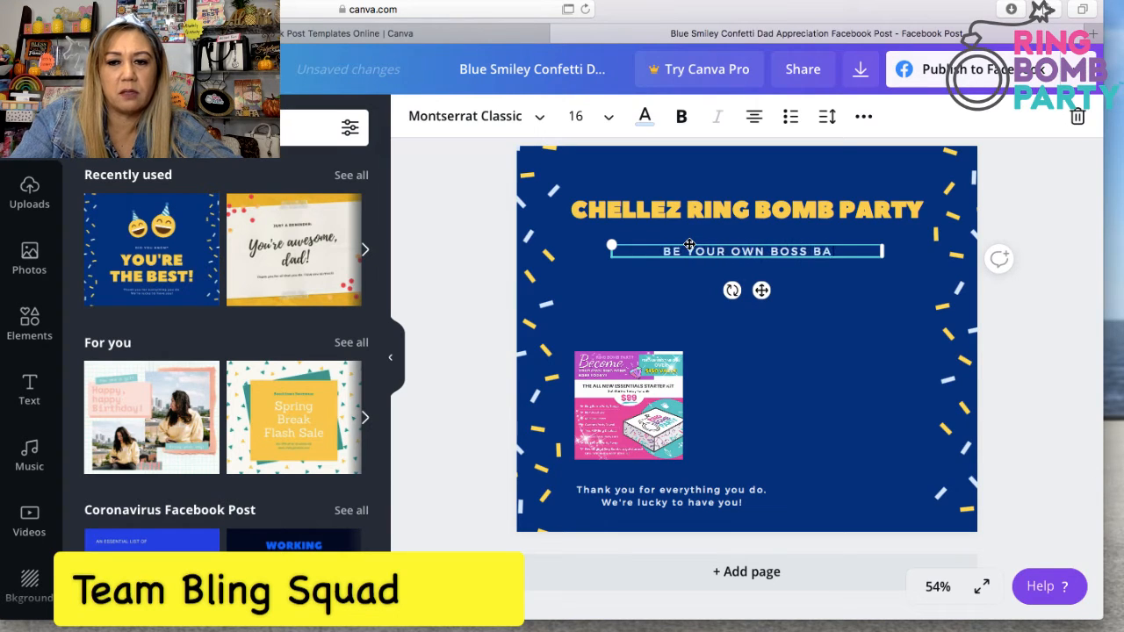
{"action": "type", "text": "BE!"}
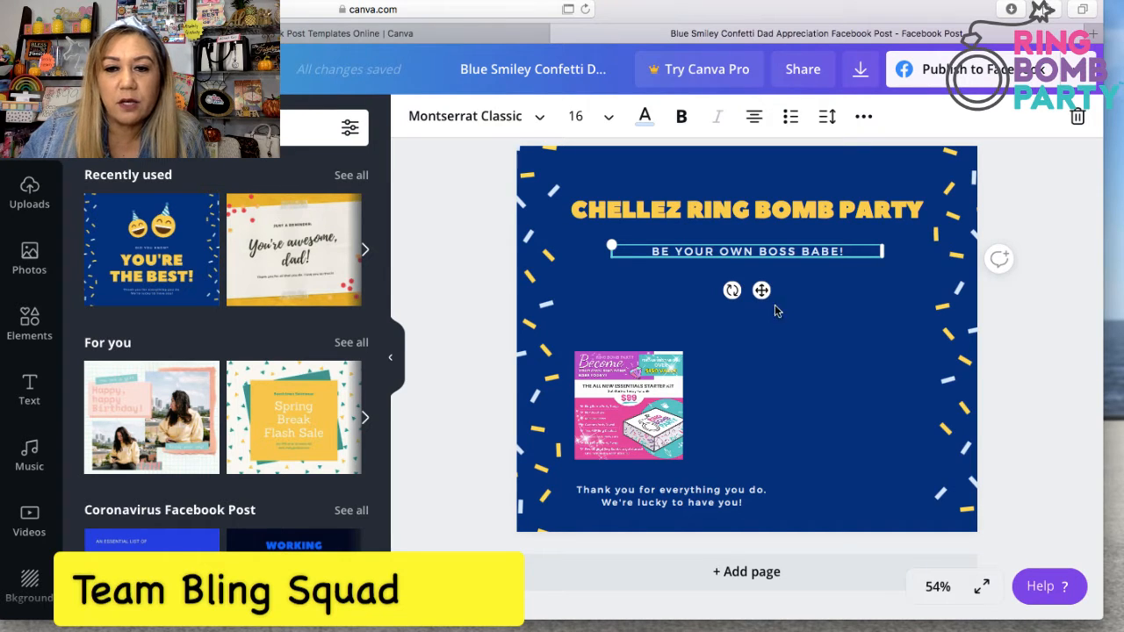
Step: Set the "BE YOUR OWN BOSS BABE!" line to font size 24 and fit it on one line centered beneath the heading
{"action": "mouse_move", "coordinate": [762, 289]}
{"action": "left_mouse_down"}
{"action": "mouse_move", "coordinate": [756, 363]}
{"action": "mouse_move", "coordinate": [761, 302]}
{"action": "left_mouse_up"}
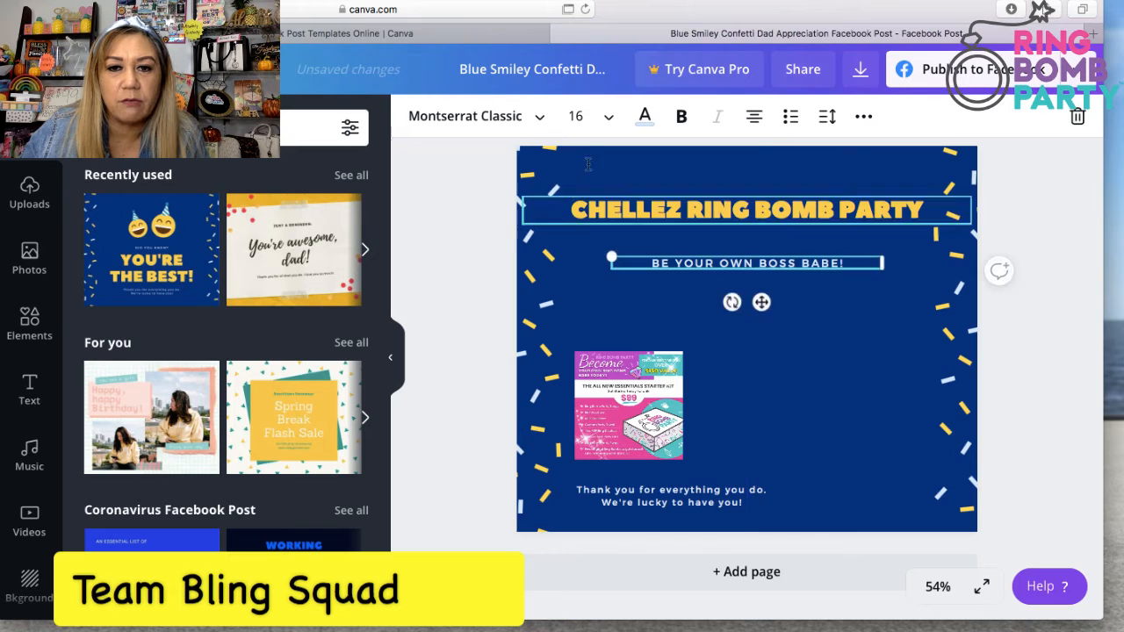
{"action": "left_click", "coordinate": [605, 117]}
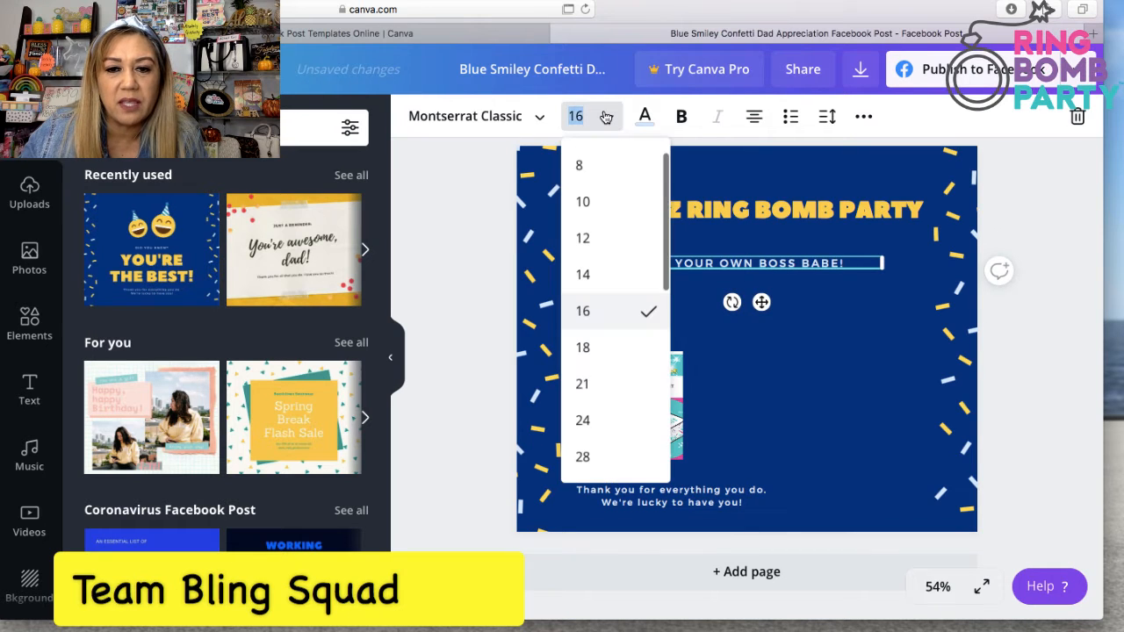
{"action": "left_click", "coordinate": [583, 420]}
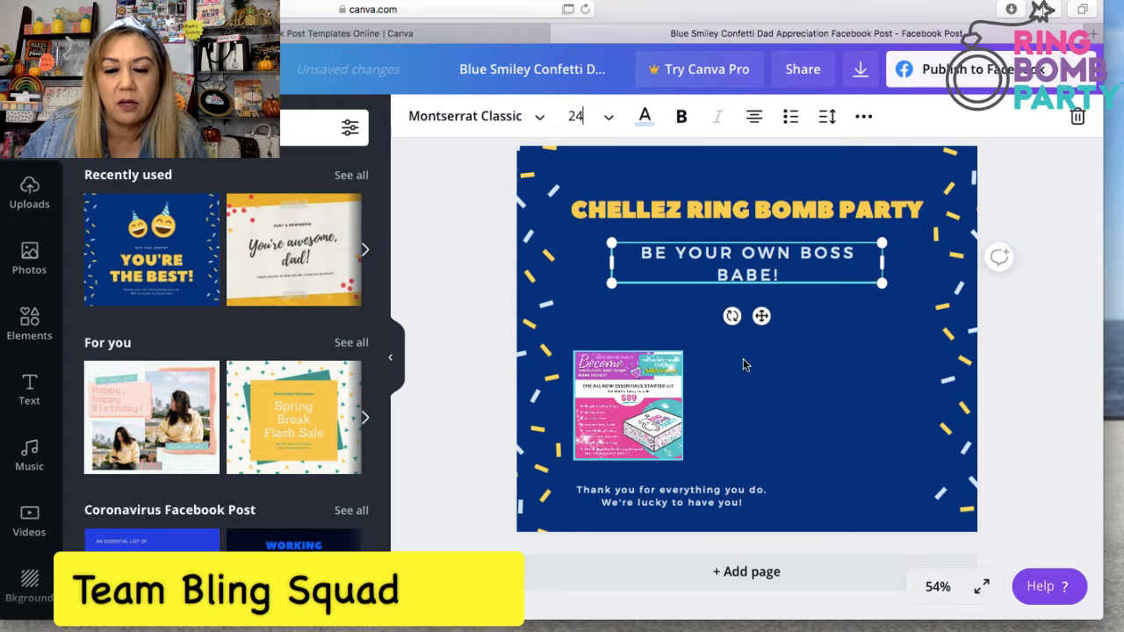
{"action": "left_click_drag", "start_coordinate": [884, 261], "coordinate": [922, 263]}
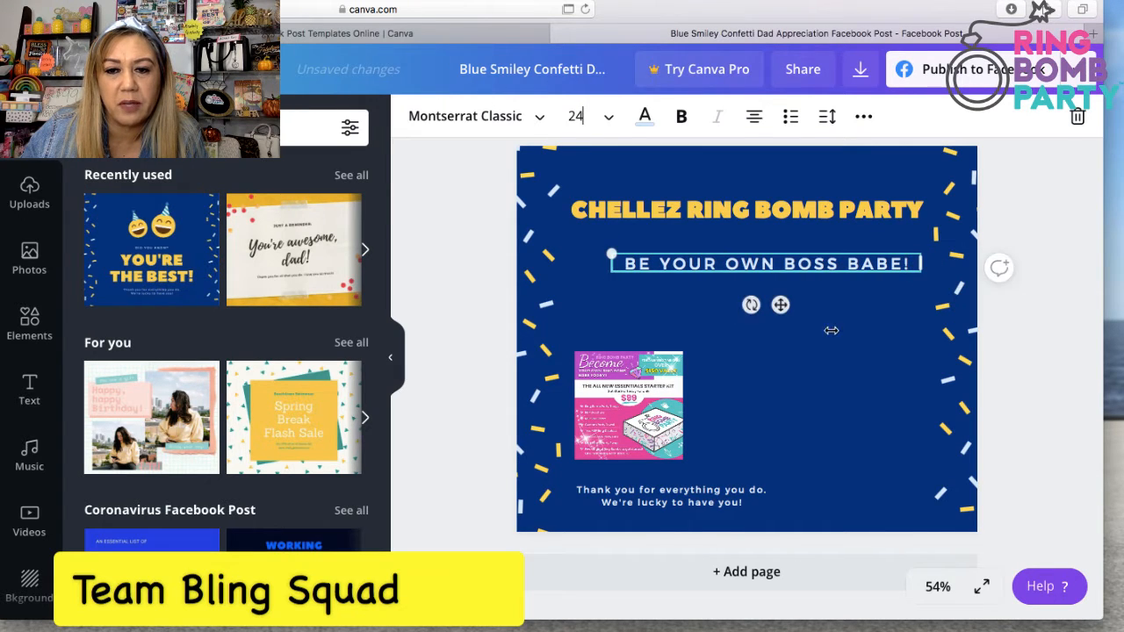
{"action": "left_click_drag", "start_coordinate": [779, 304], "coordinate": [753, 304]}
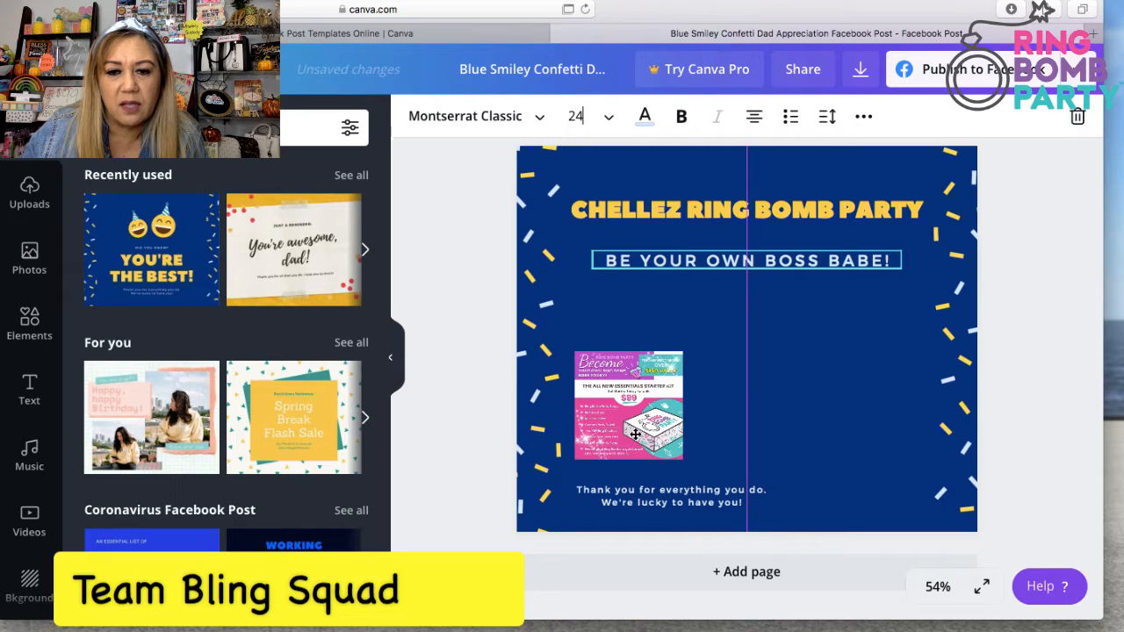
Step: Center the starter kit image beneath the "BE YOUR OWN BOSS BABE!" line and move the "Thank you" text centered below it
{"action": "left_click", "coordinate": [668, 420]}
{"action": "left_click_drag", "start_coordinate": [616, 428], "coordinate": [728, 361]}
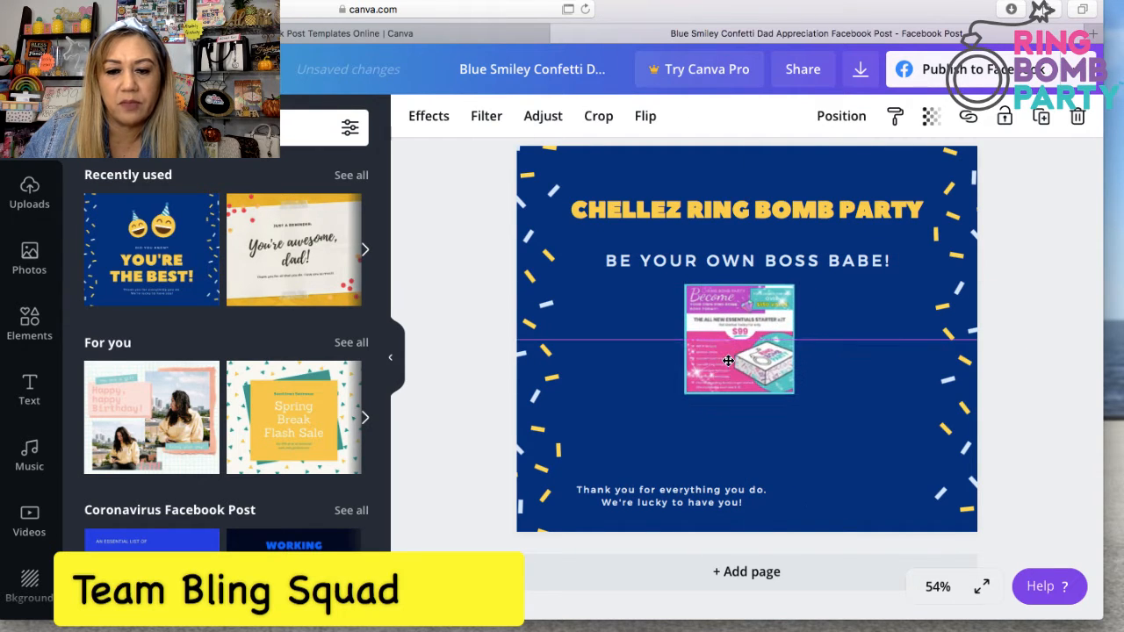
{"action": "left_click", "coordinate": [654, 496]}
{"action": "left_click_drag", "start_coordinate": [658, 489], "coordinate": [698, 448]}
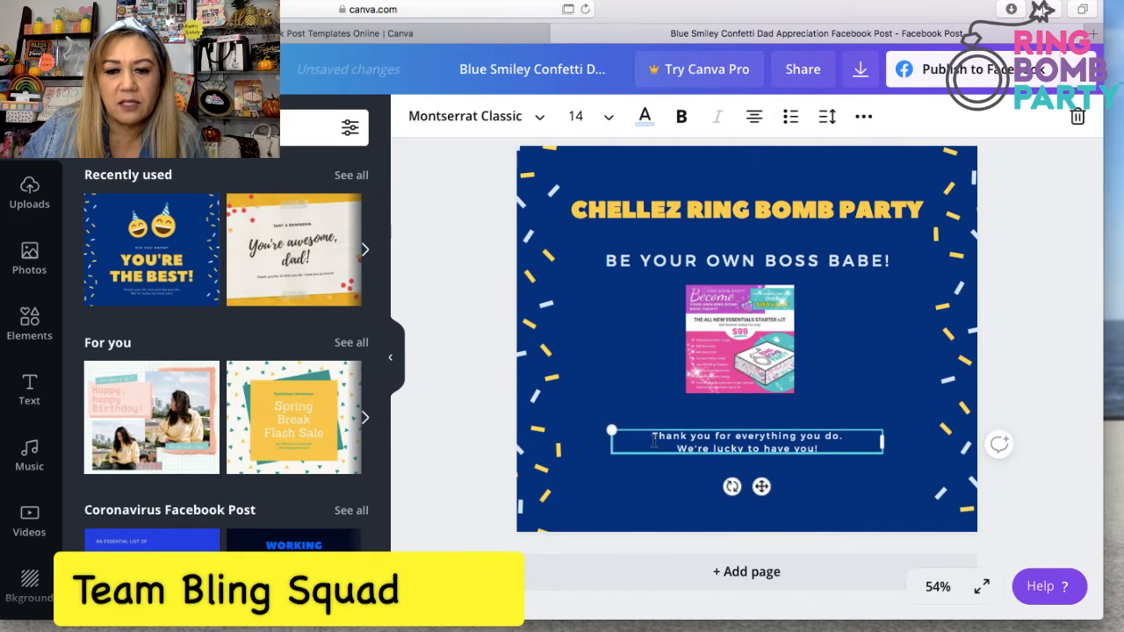
Step: Replace the "Thank you" text with "Start Today for ONLY $99"
{"action": "double_click", "coordinate": [650, 436]}
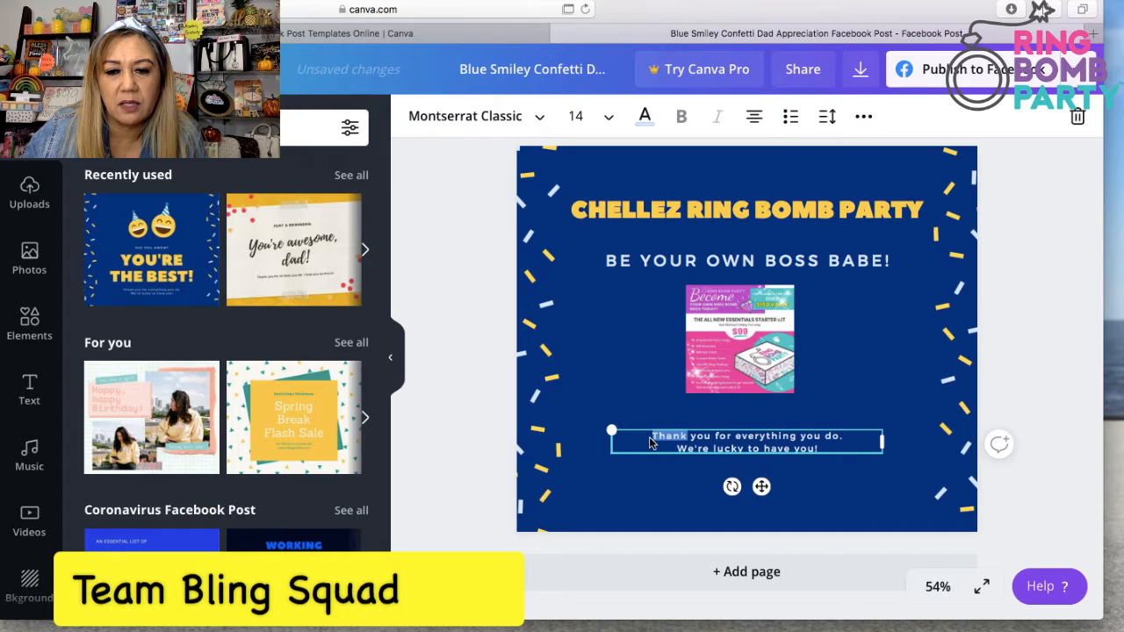
{"action": "left_click", "coordinate": [651, 436]}
{"action": "left_click_drag", "start_coordinate": [650, 437], "coordinate": [845, 450]}
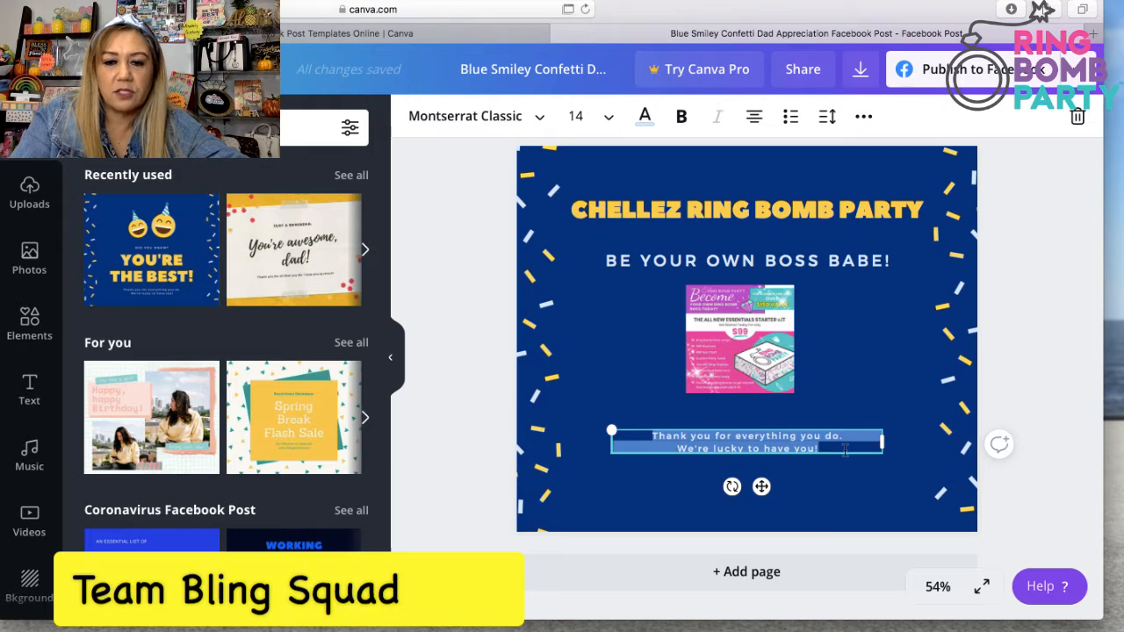
{"action": "key", "text": "BackSpace"}
{"action": "type", "text": "Start Today for"}
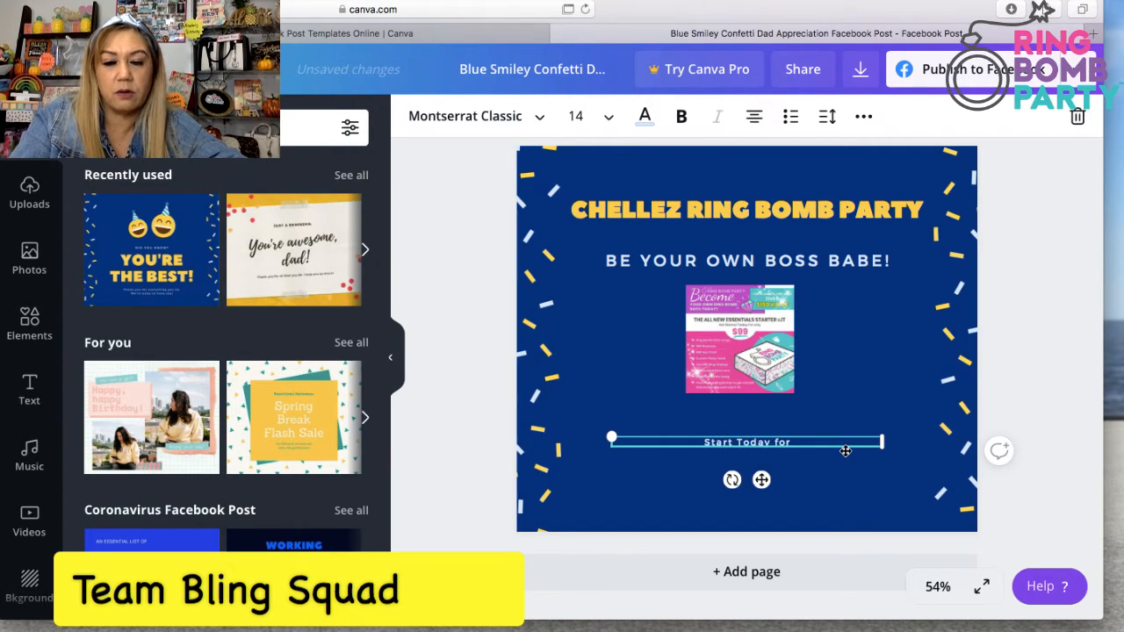
{"action": "type", "text": " ONLY"}
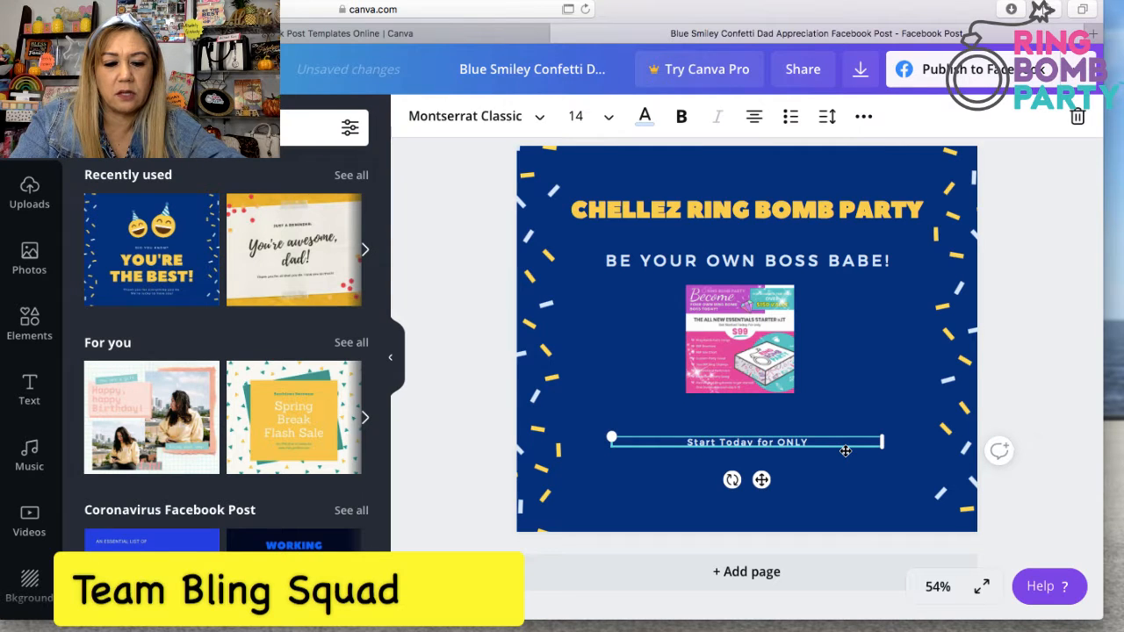
{"action": "type", "text": " $99"}
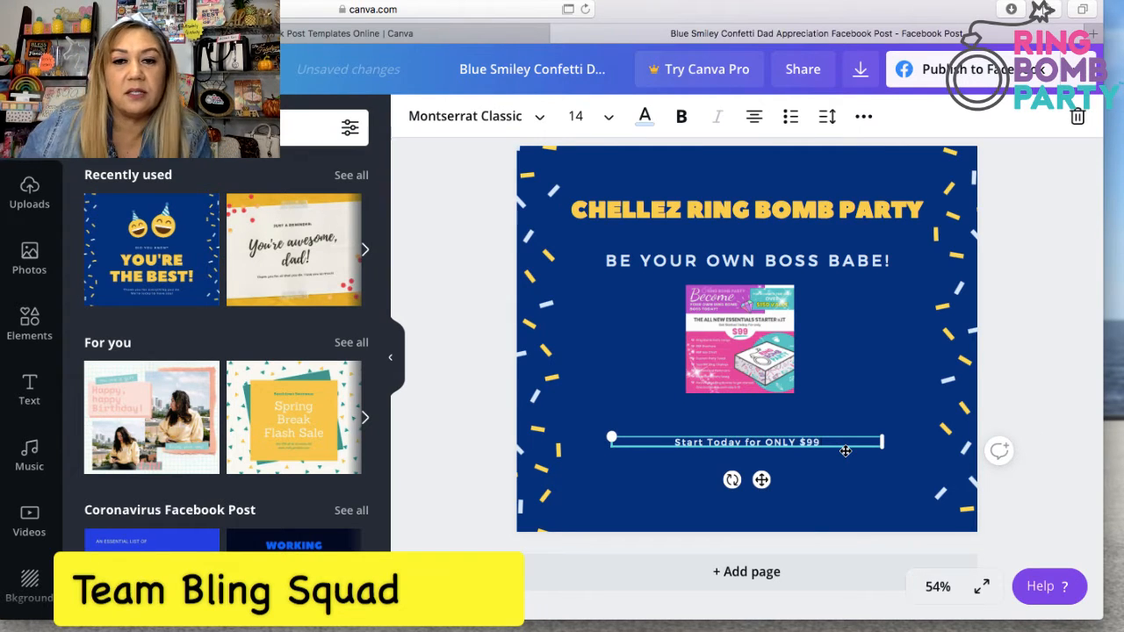
Step: Set the "Start Today for ONLY $99" text to font size 28 and nudge it up closer to the starter kit image
{"action": "left_click", "coordinate": [609, 122]}
{"action": "scroll", "coordinate": [587, 430], "scroll_direction": "down", "scroll_amount": 1}
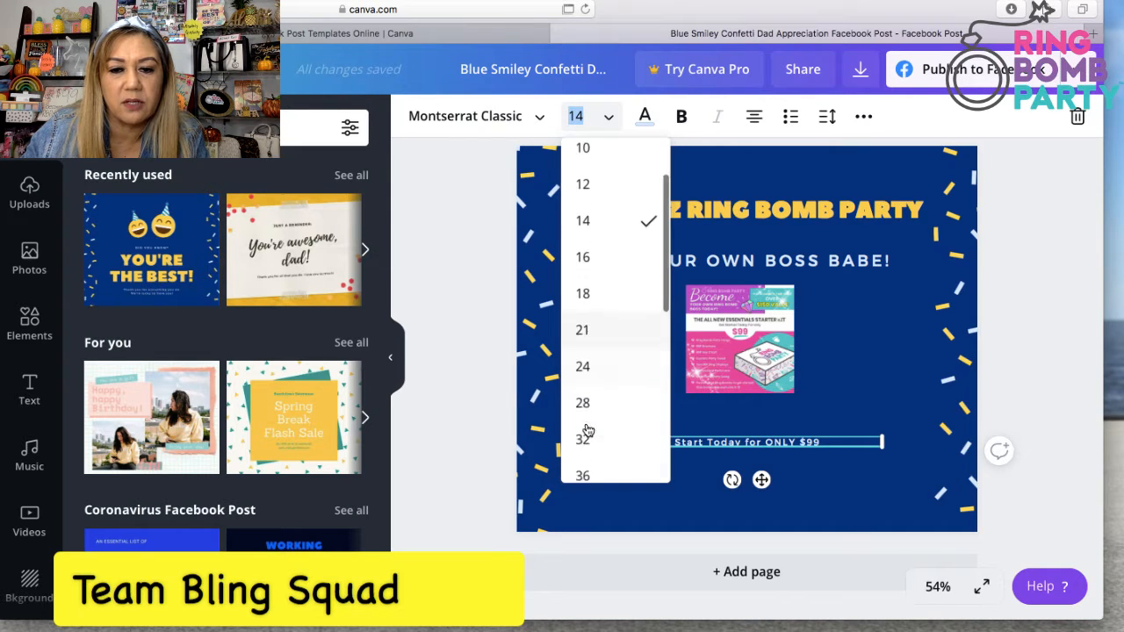
{"action": "left_click", "coordinate": [591, 392]}
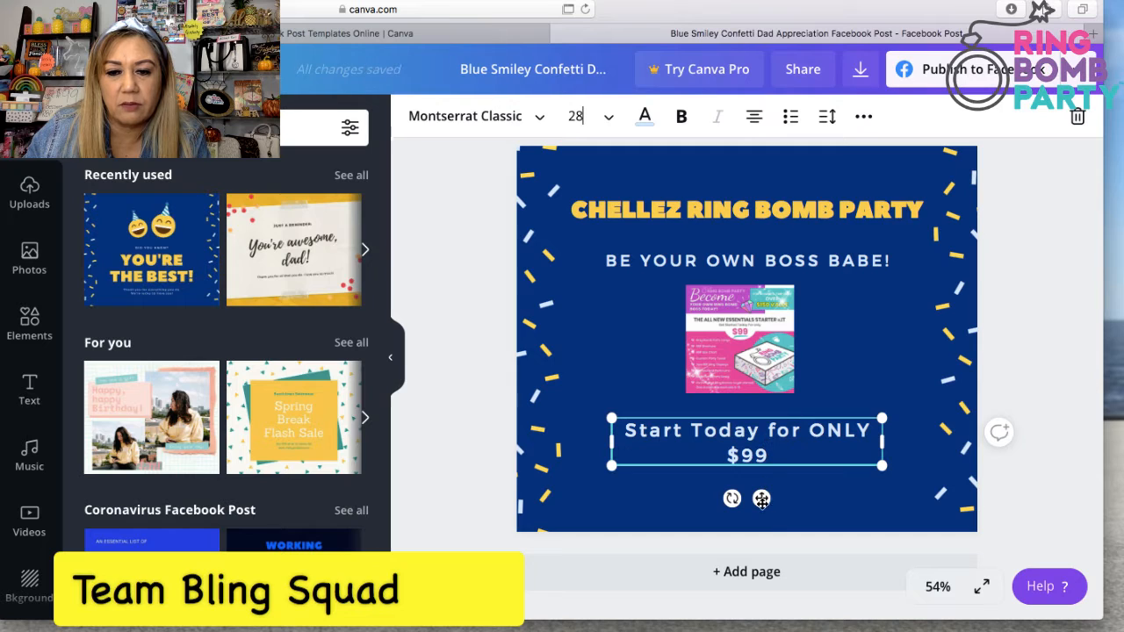
{"action": "mouse_move", "coordinate": [761, 499]}
{"action": "left_mouse_down"}
{"action": "mouse_move", "coordinate": [763, 524]}
{"action": "mouse_move", "coordinate": [761, 490]}
{"action": "left_mouse_up"}
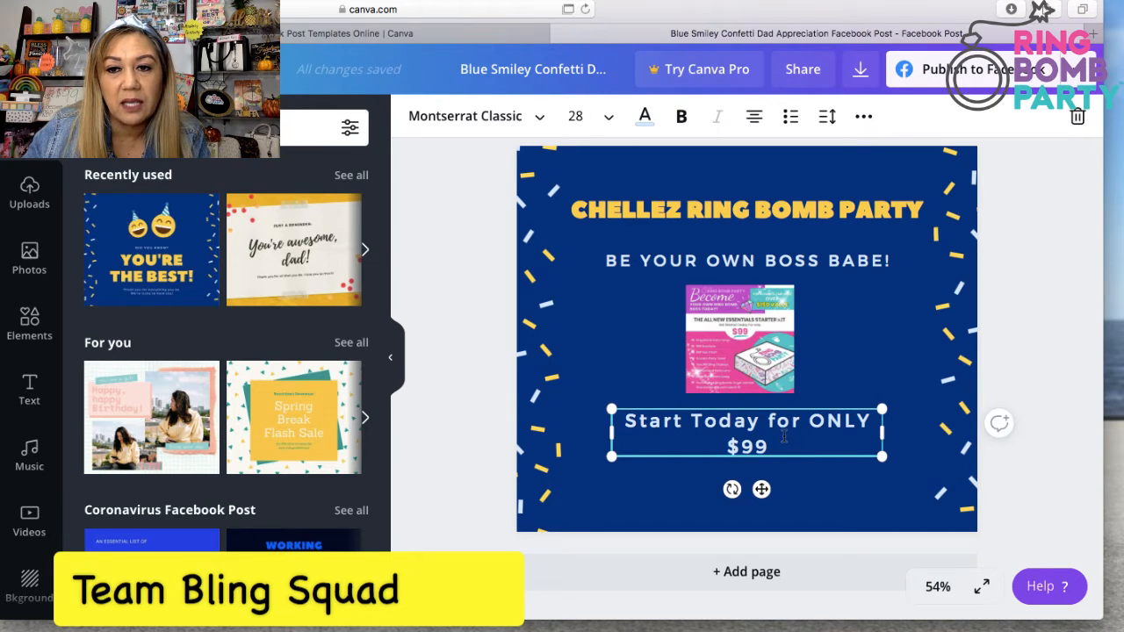
Step: Duplicate the "Start Today for ONLY $99" text and place the copy directly below the original
{"action": "left_click", "coordinate": [865, 118]}
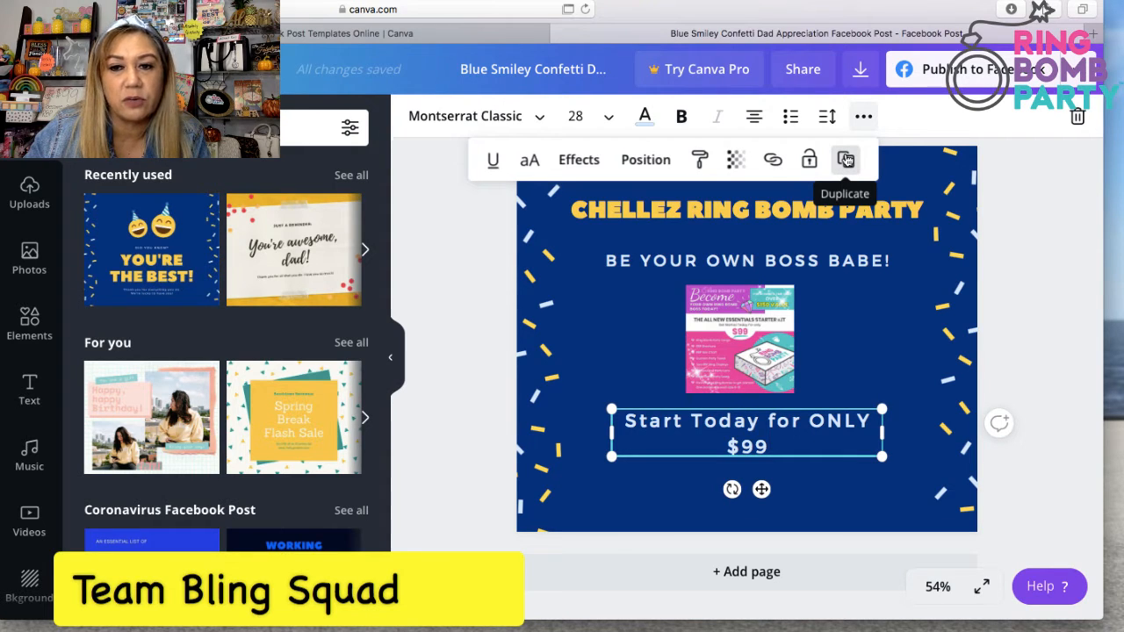
{"action": "left_click", "coordinate": [846, 159]}
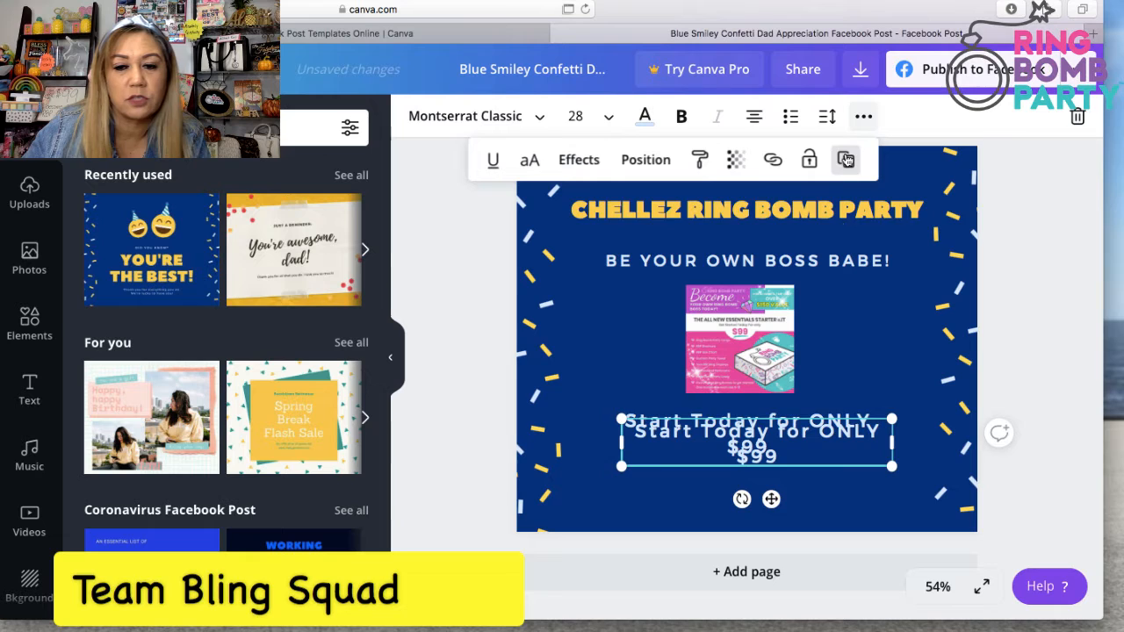
{"action": "left_click_drag", "start_coordinate": [785, 457], "coordinate": [778, 491]}
{"action": "double_click", "coordinate": [637, 469]}
{"action": "left_click_drag", "start_coordinate": [623, 468], "coordinate": [783, 495]}
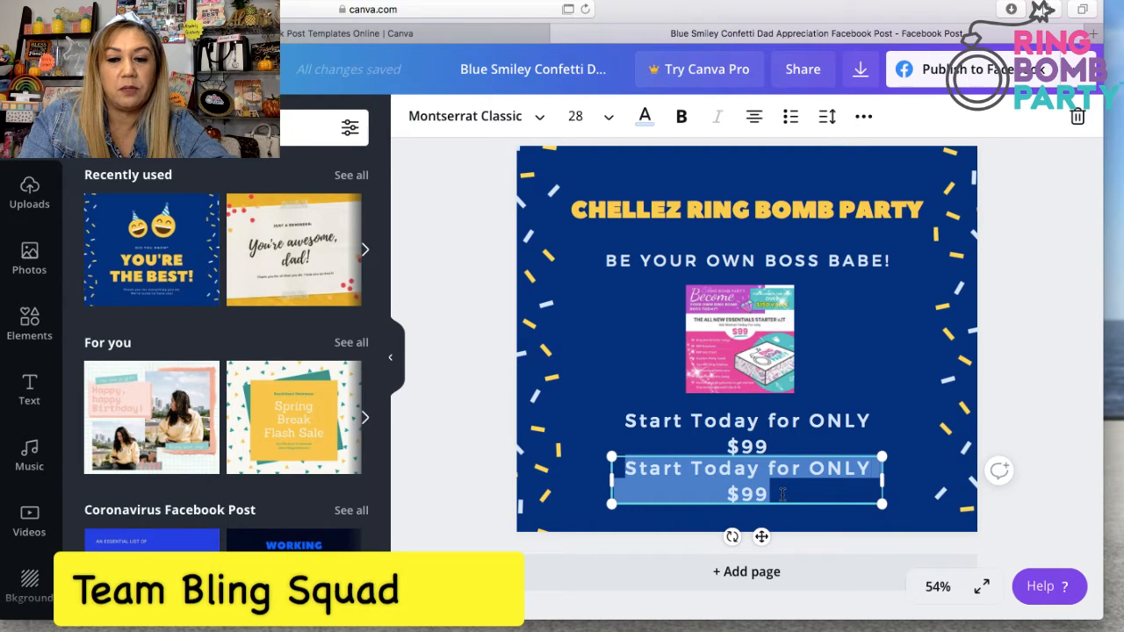
{"action": "type", "text": "www.chellezbling.com"}
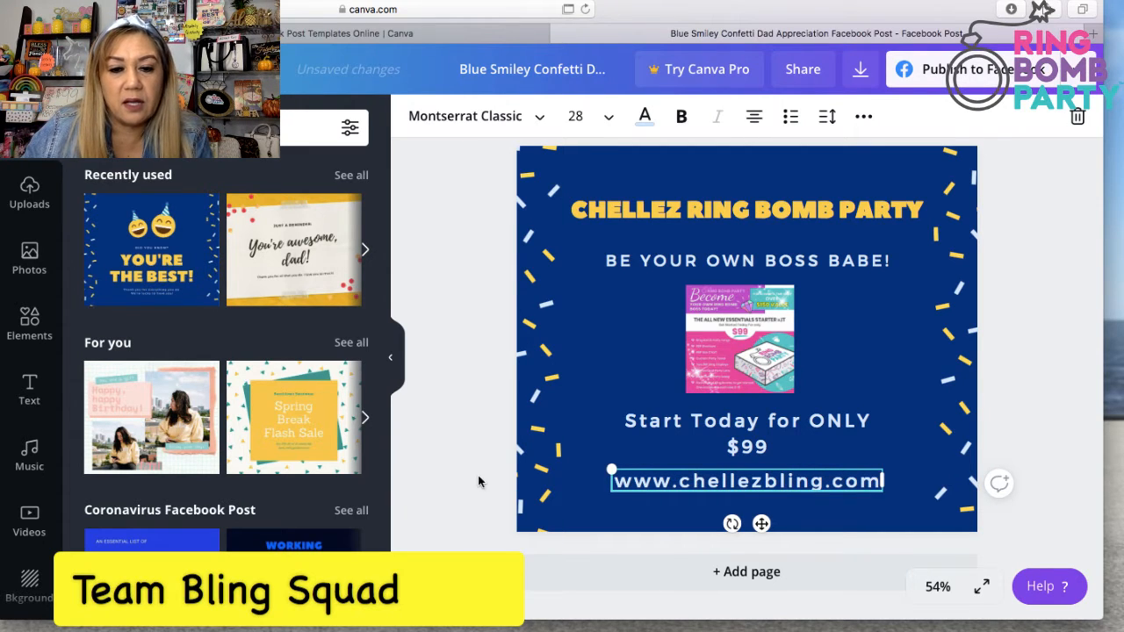
{"action": "left_click_drag", "start_coordinate": [761, 524], "coordinate": [761, 537]}
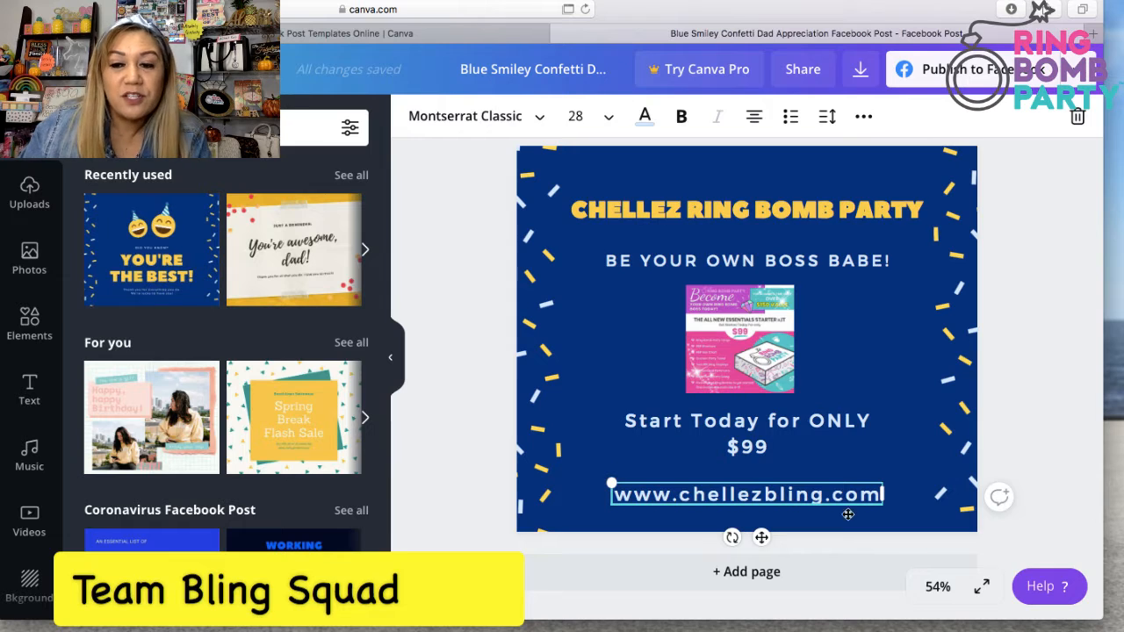
{"action": "left_click", "coordinate": [1036, 409]}
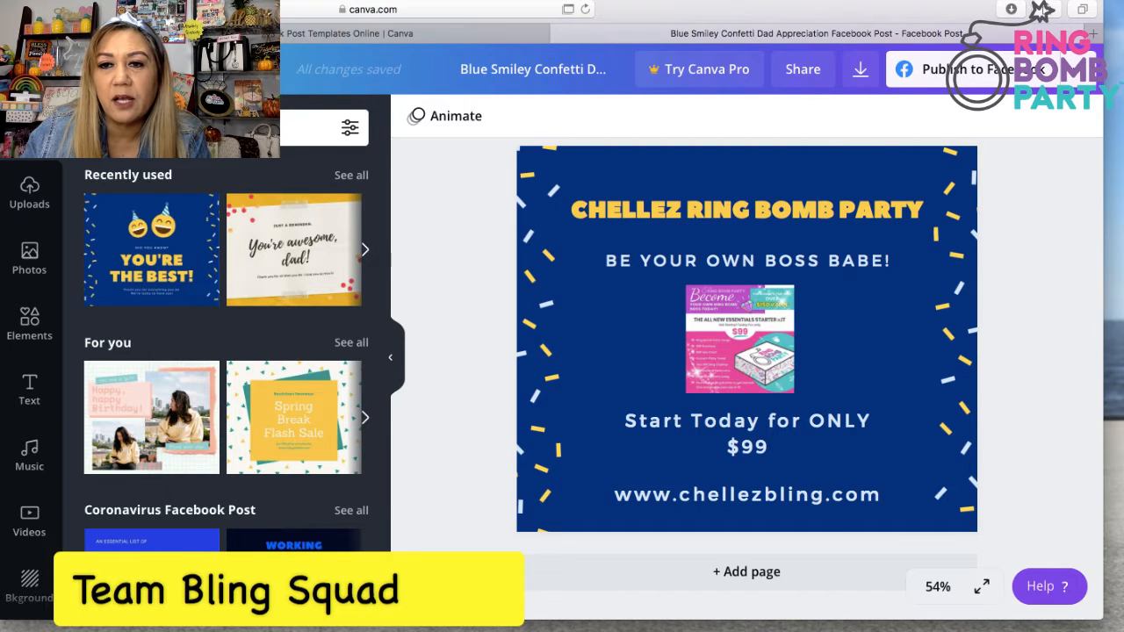
Step: Rename the design as "Starter Kit"
{"action": "left_click", "coordinate": [42, 10]}
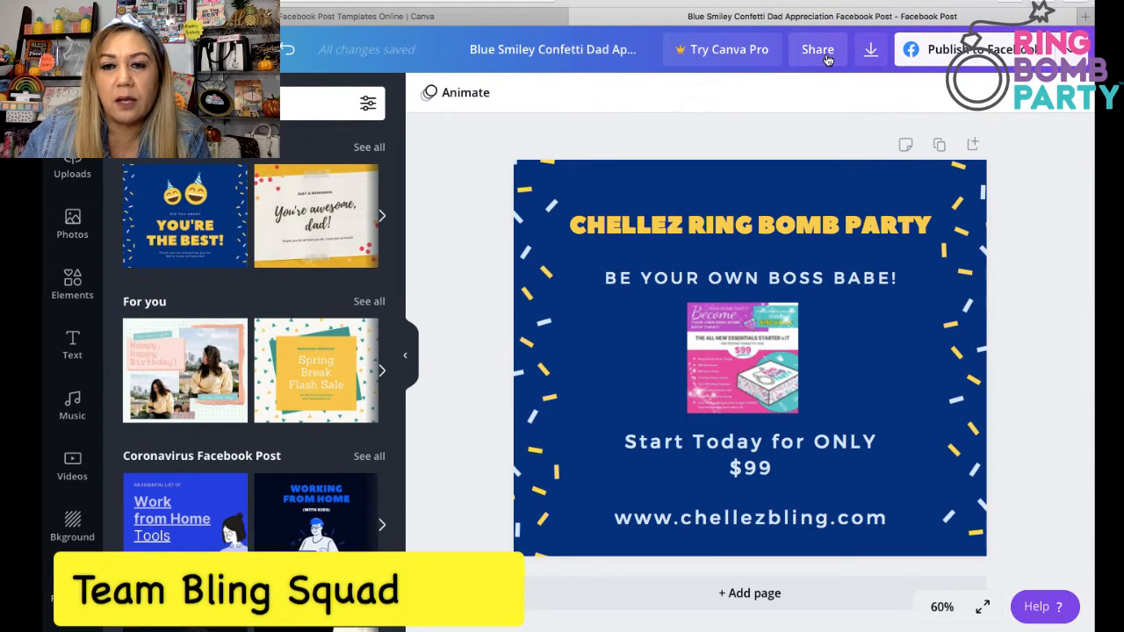
{"action": "left_click_drag", "start_coordinate": [468, 48], "coordinate": [710, 52]}
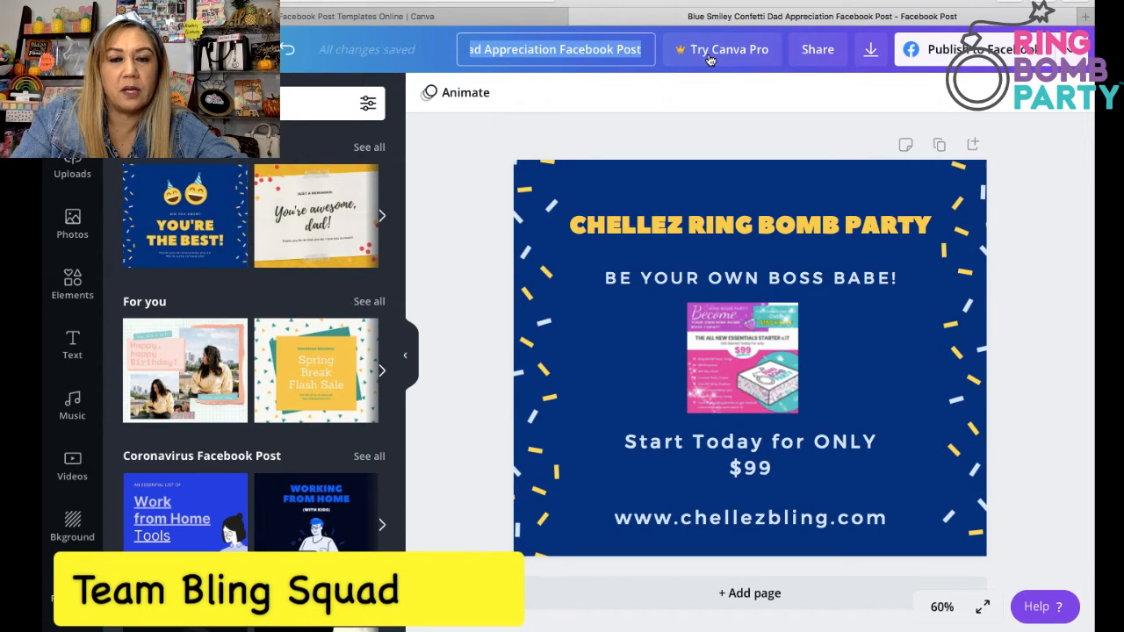
{"action": "type", "text": "Starter Kit"}
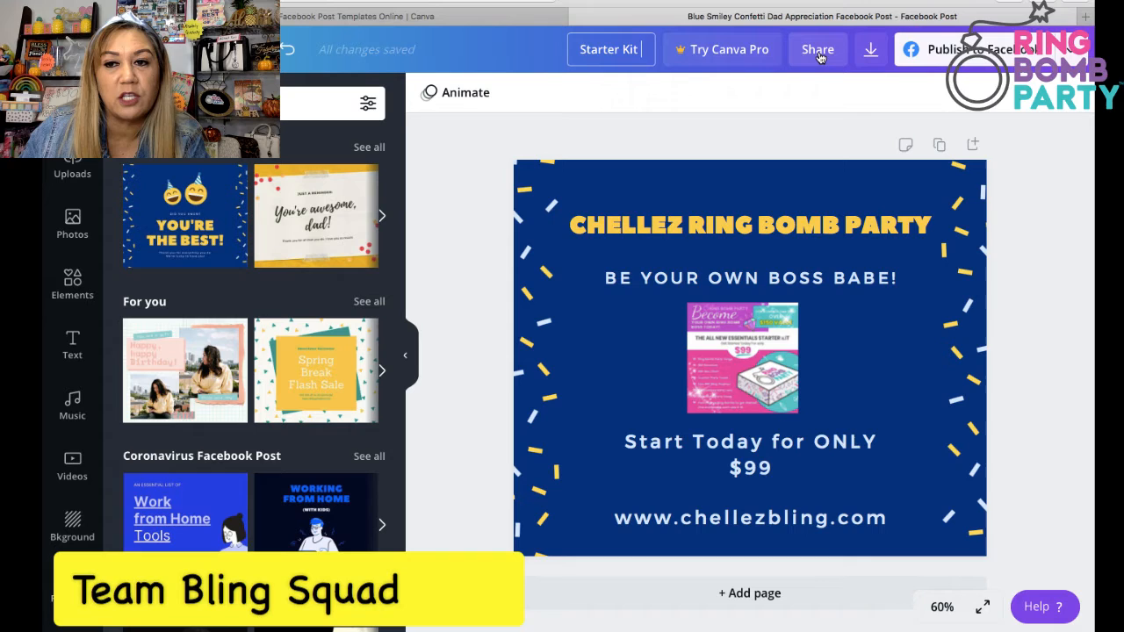
Step: Download the design as a PNG and dismiss the post scheduling offer
{"action": "left_click", "coordinate": [870, 53]}
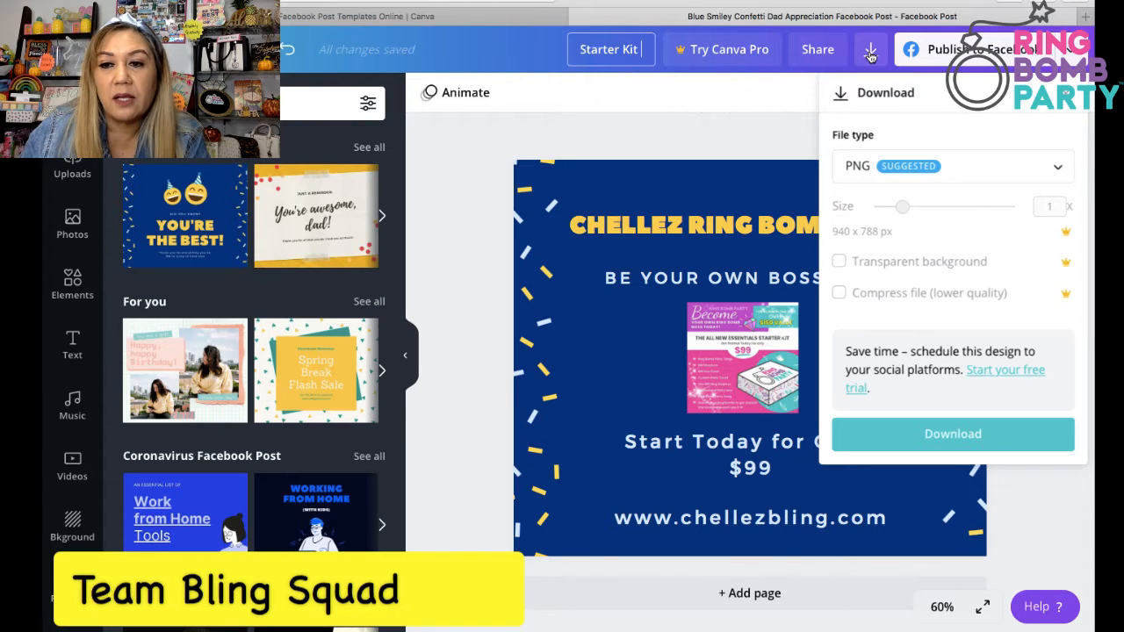
{"action": "left_click", "coordinate": [928, 433]}
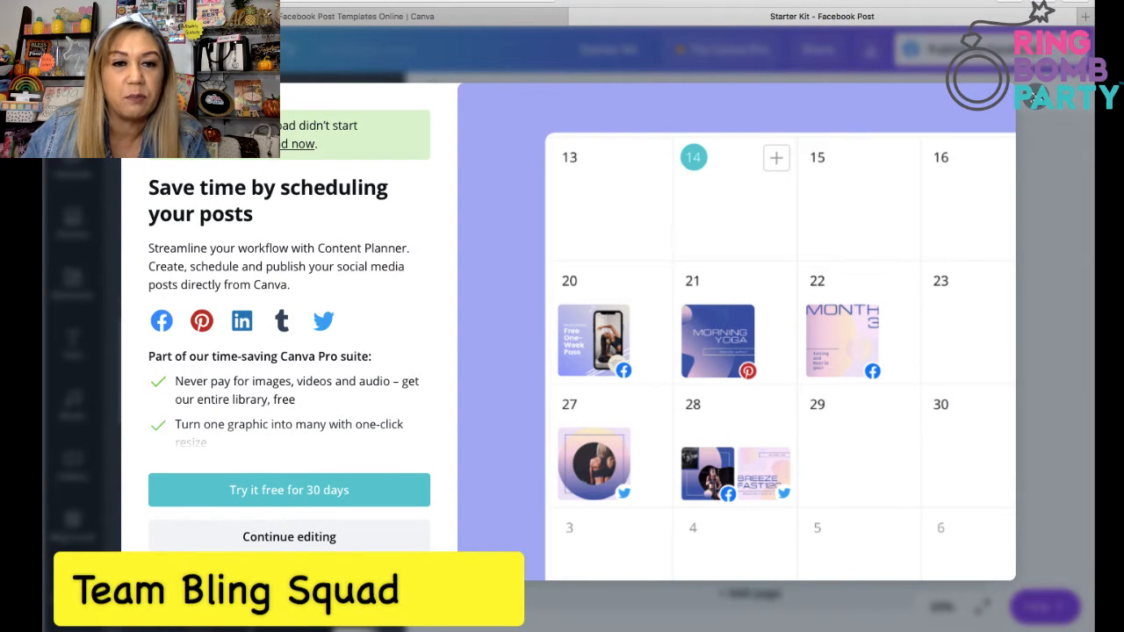
{"action": "left_click", "coordinate": [1036, 99]}
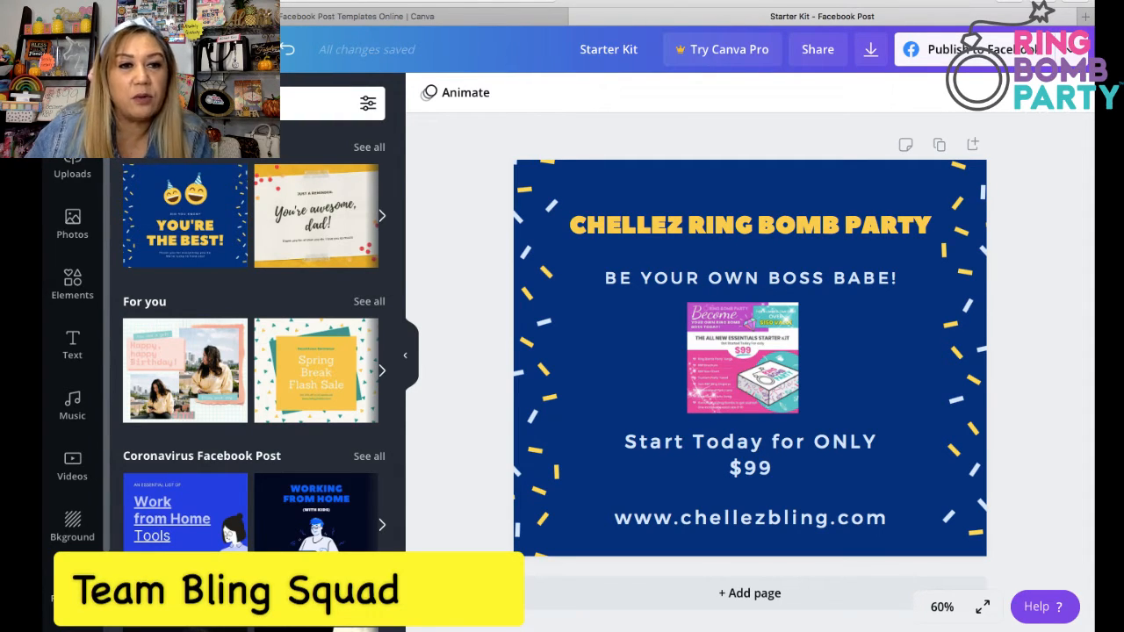
Step: Make a copy of the Starter Kit design
{"action": "left_click", "coordinate": [151, 49]}
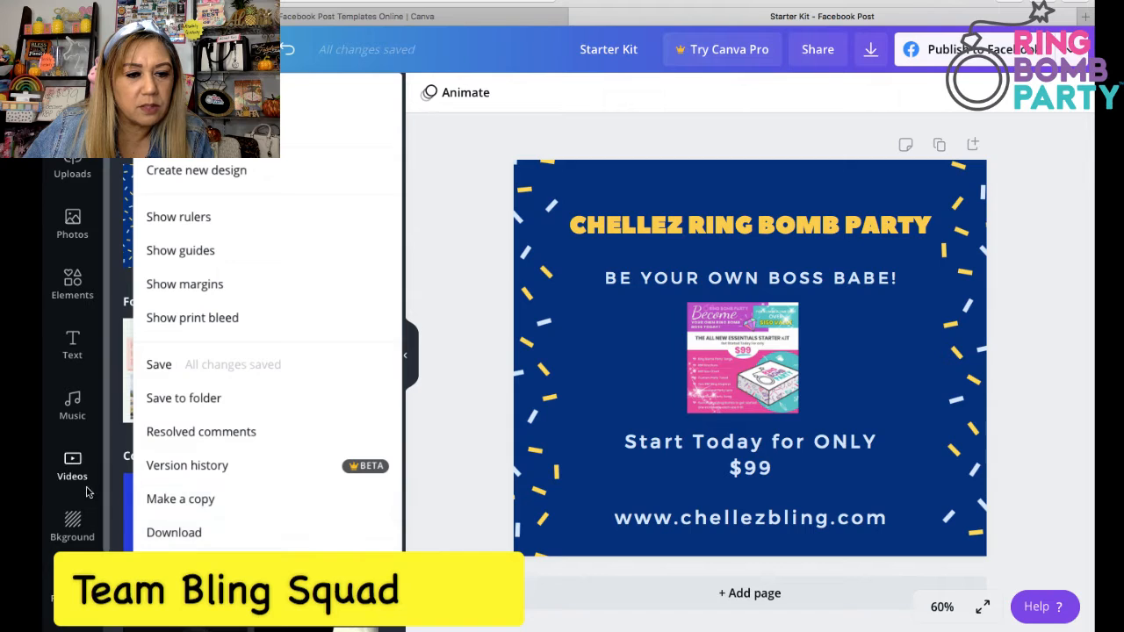
{"action": "left_click", "coordinate": [174, 500]}
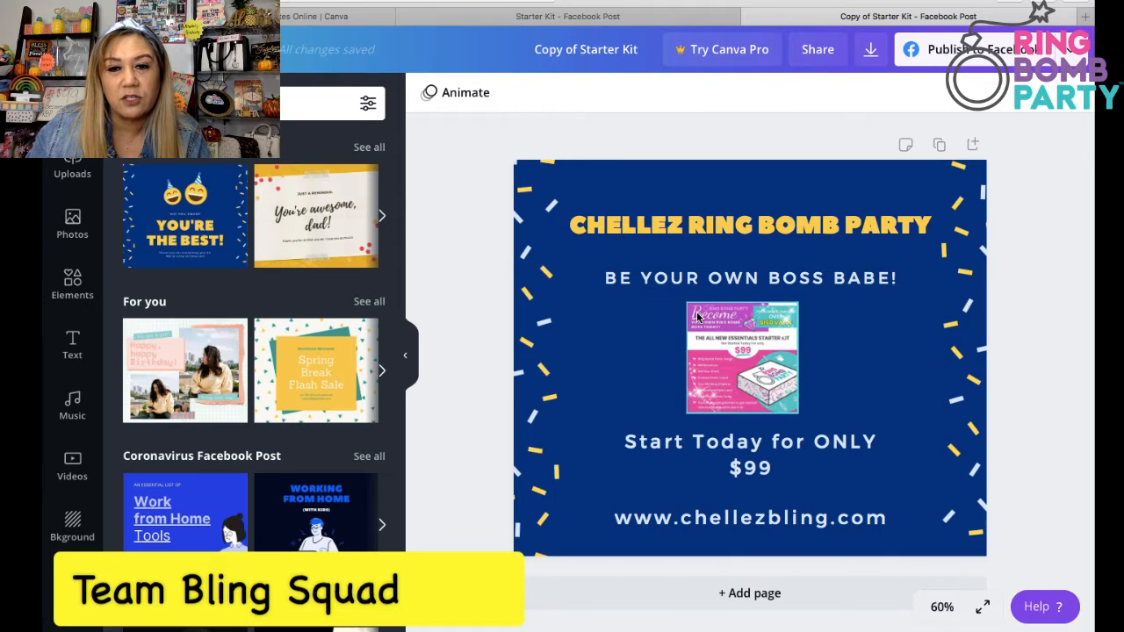
Step: Add the uploaded blank white note image with the gem-patterned border to the copied design
{"action": "left_click", "coordinate": [720, 360]}
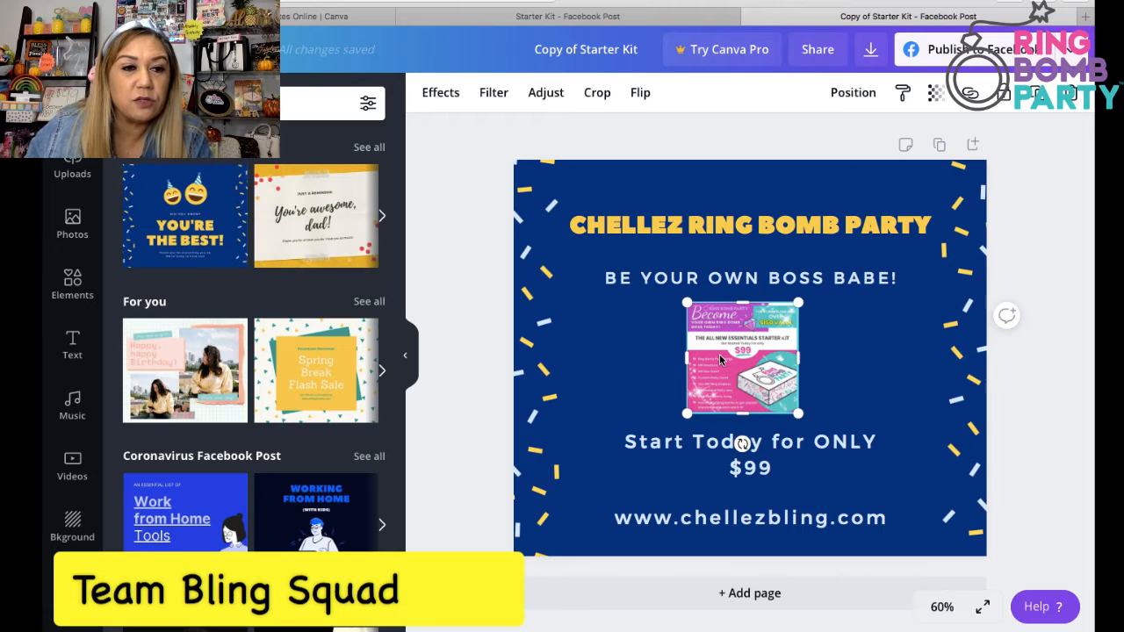
{"action": "left_click", "coordinate": [66, 167]}
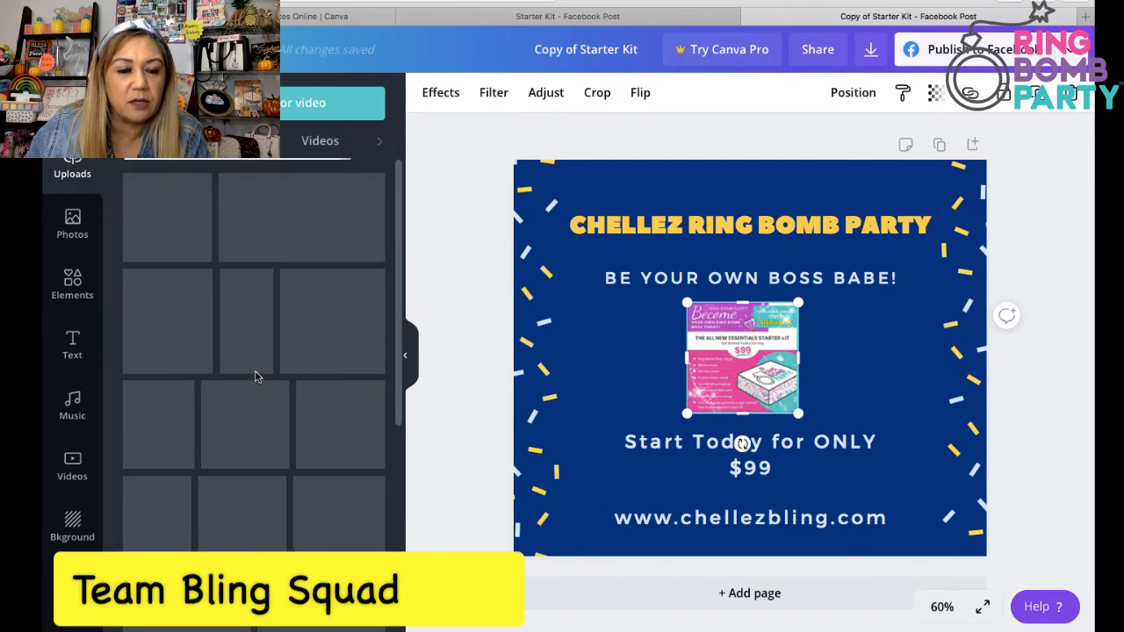
{"action": "scroll", "coordinate": [256, 376], "scroll_direction": "down", "scroll_amount": 5}
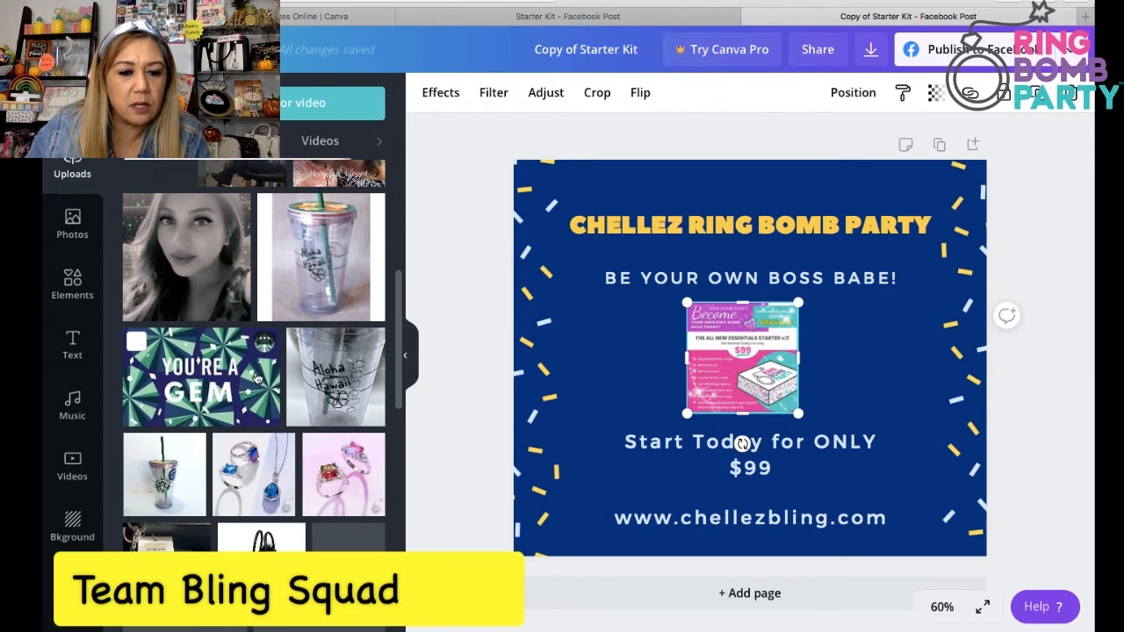
{"action": "scroll", "coordinate": [255, 376], "scroll_direction": "down", "scroll_amount": 5}
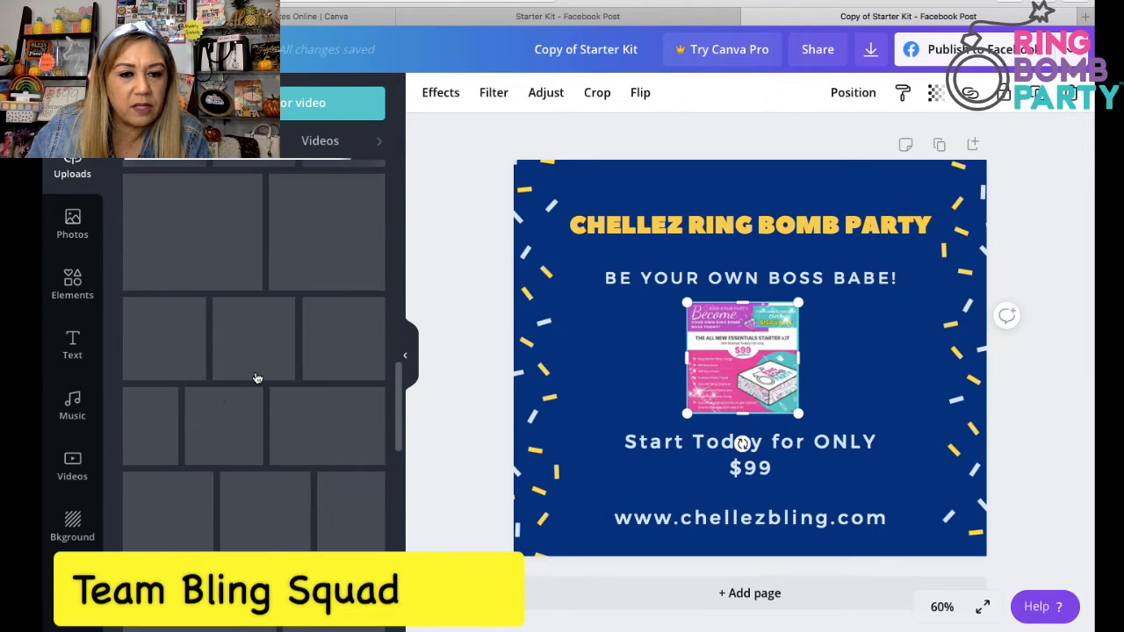
{"action": "scroll", "coordinate": [257, 378], "scroll_direction": "down", "scroll_amount": 3}
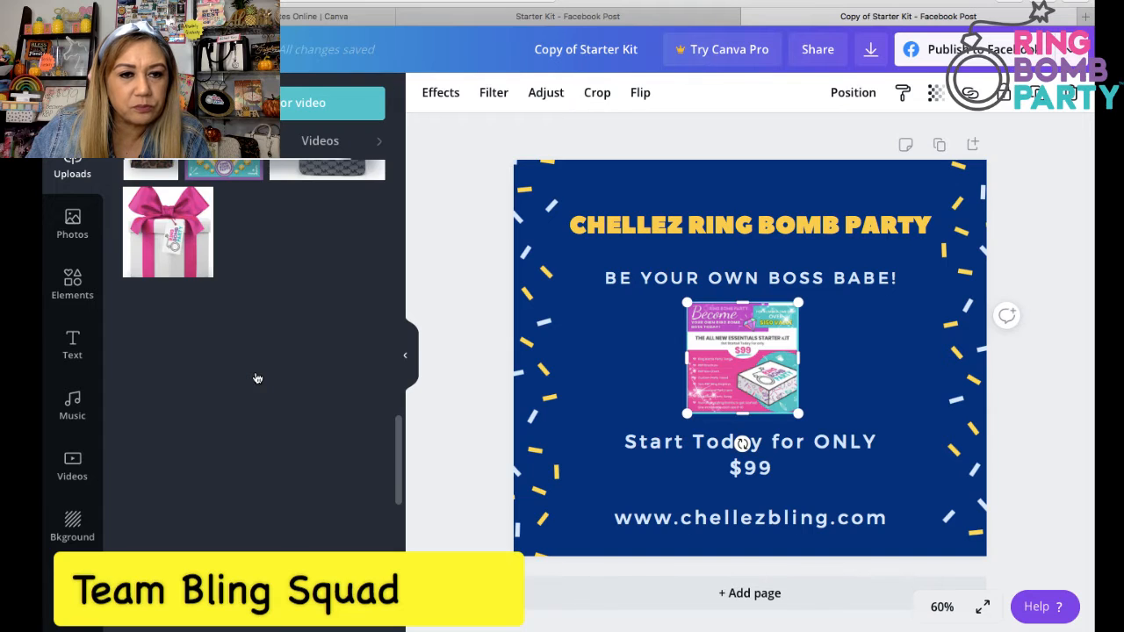
{"action": "scroll", "coordinate": [256, 376], "scroll_direction": "down", "scroll_amount": 2}
{"action": "scroll", "coordinate": [255, 376], "scroll_direction": "down", "scroll_amount": 8}
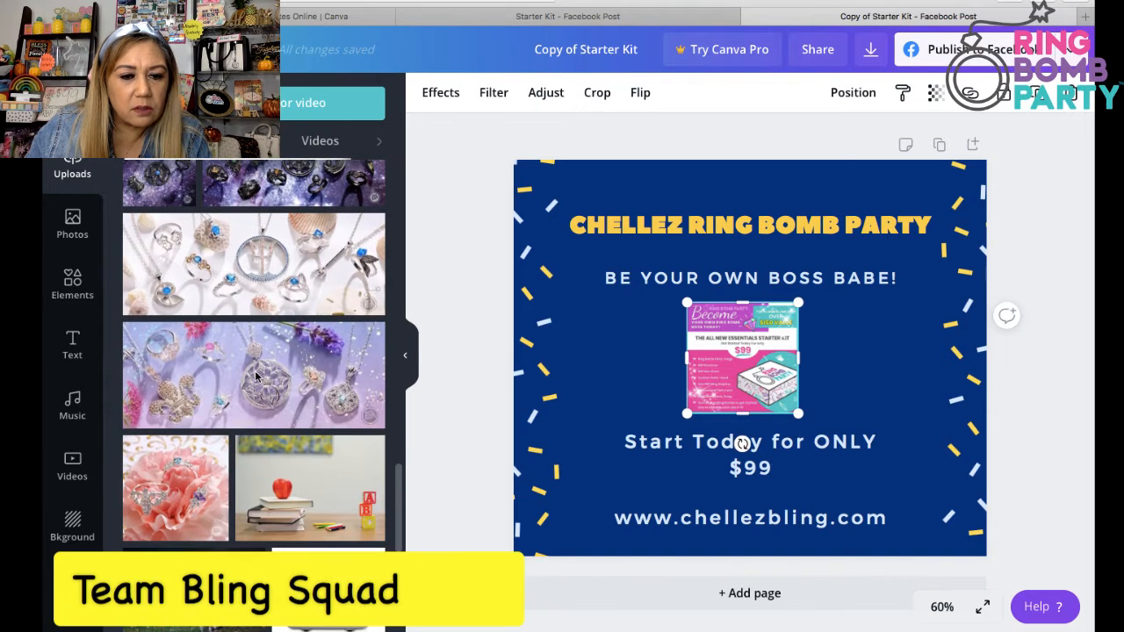
{"action": "scroll", "coordinate": [257, 378], "scroll_direction": "down", "scroll_amount": 2}
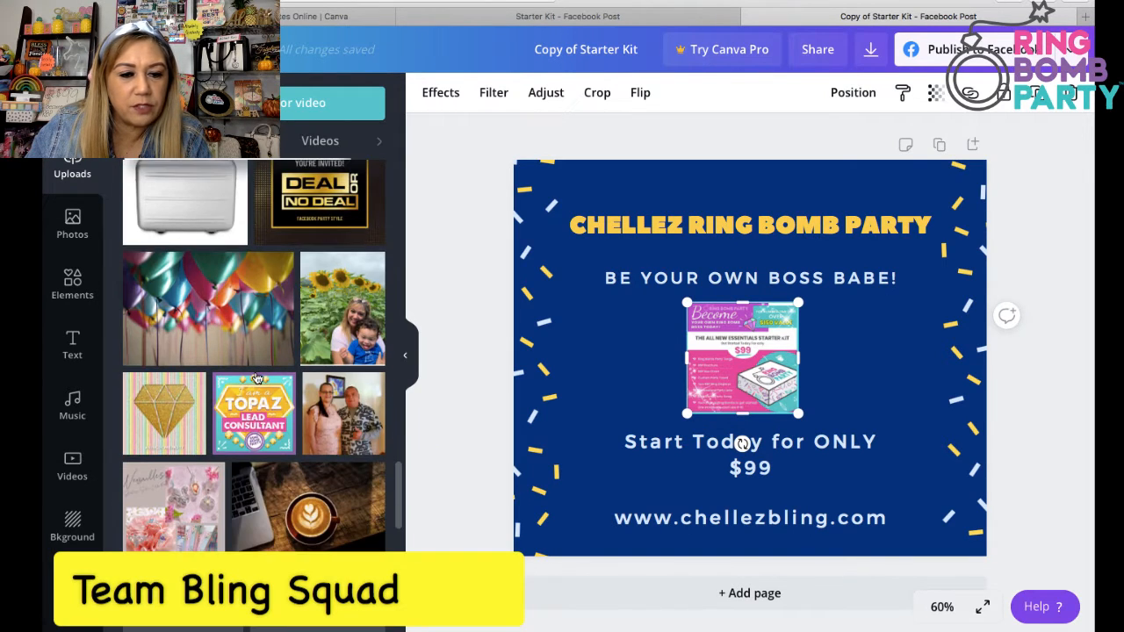
{"action": "scroll", "coordinate": [258, 378], "scroll_direction": "down", "scroll_amount": 10}
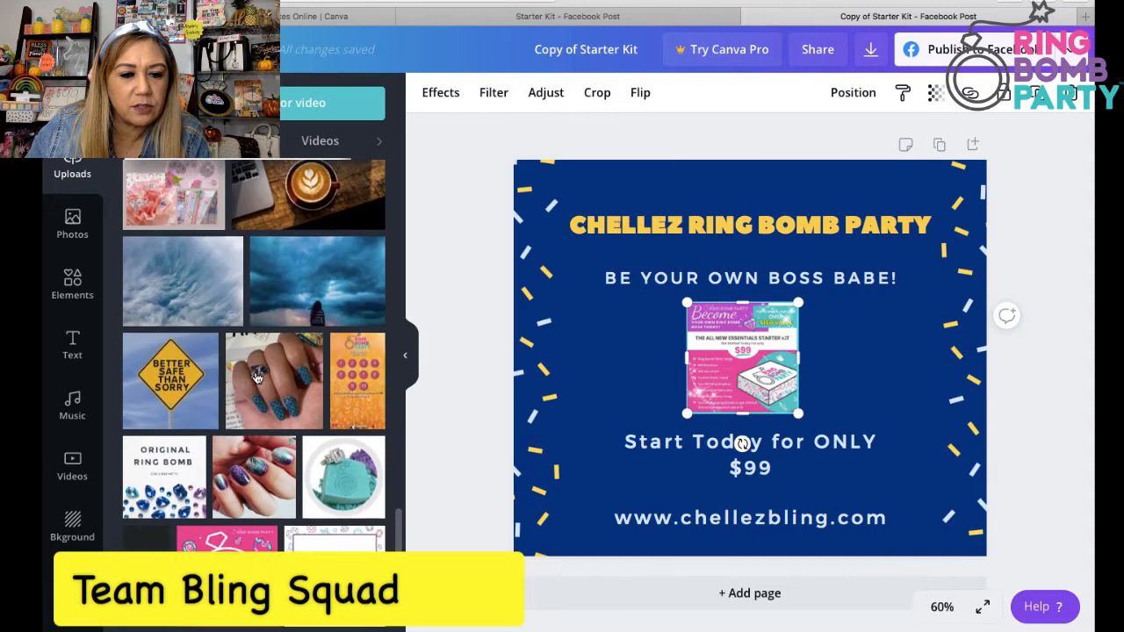
{"action": "scroll", "coordinate": [257, 378], "scroll_direction": "down", "scroll_amount": 2}
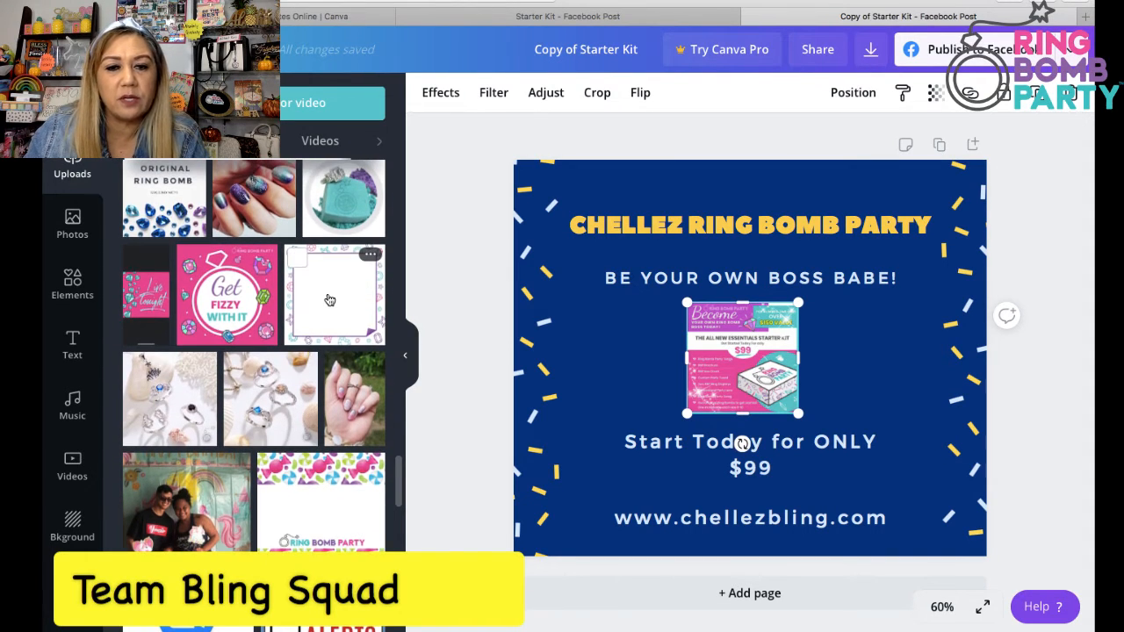
{"action": "left_click", "coordinate": [329, 300]}
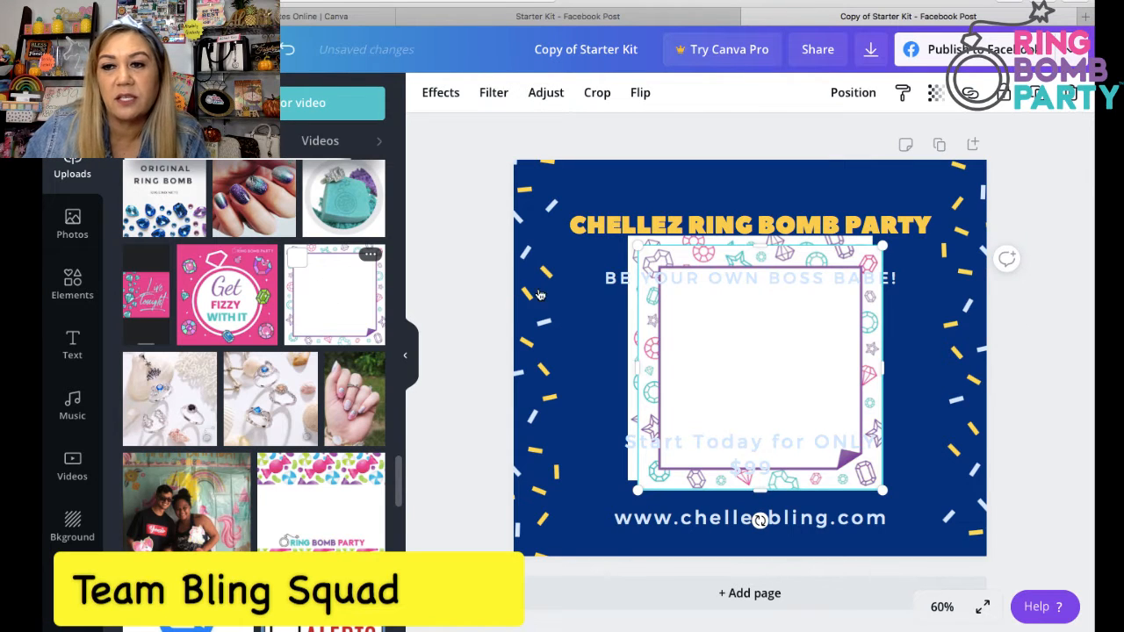
Step: Delete the extra copy of the gem-bordered image so only one remains on the page
{"action": "left_click", "coordinate": [1070, 93]}
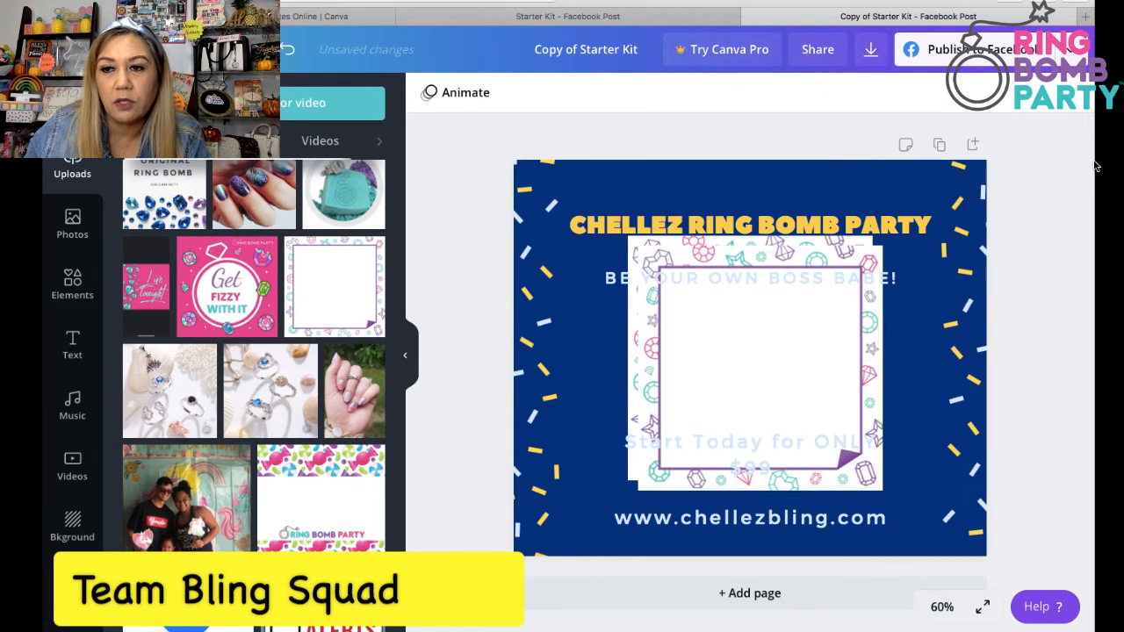
{"action": "left_click", "coordinate": [808, 319]}
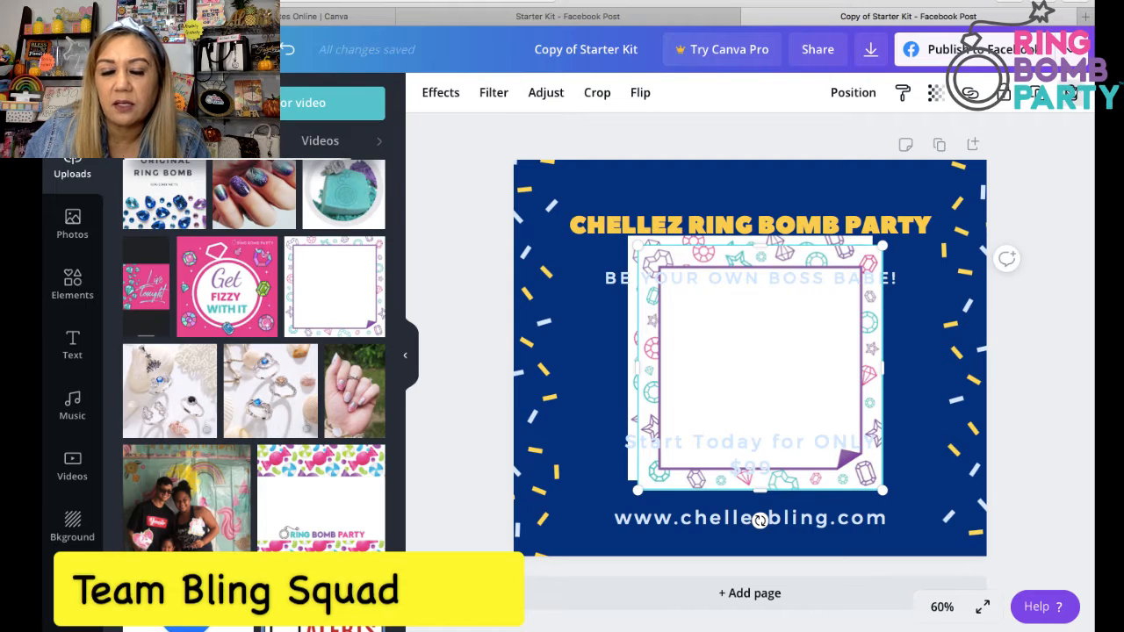
{"action": "key", "text": "Delete"}
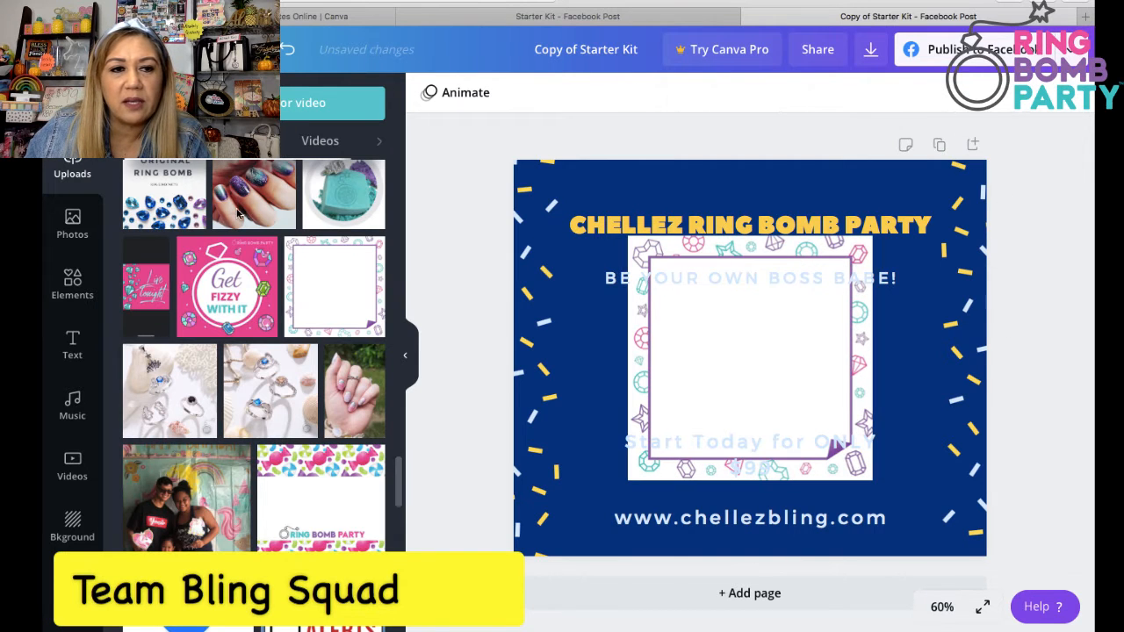
Step: Enlarge the gem-bordered image to about 788 by 788, filling the page height, and center it horizontally on the page
{"action": "left_click", "coordinate": [76, 112]}
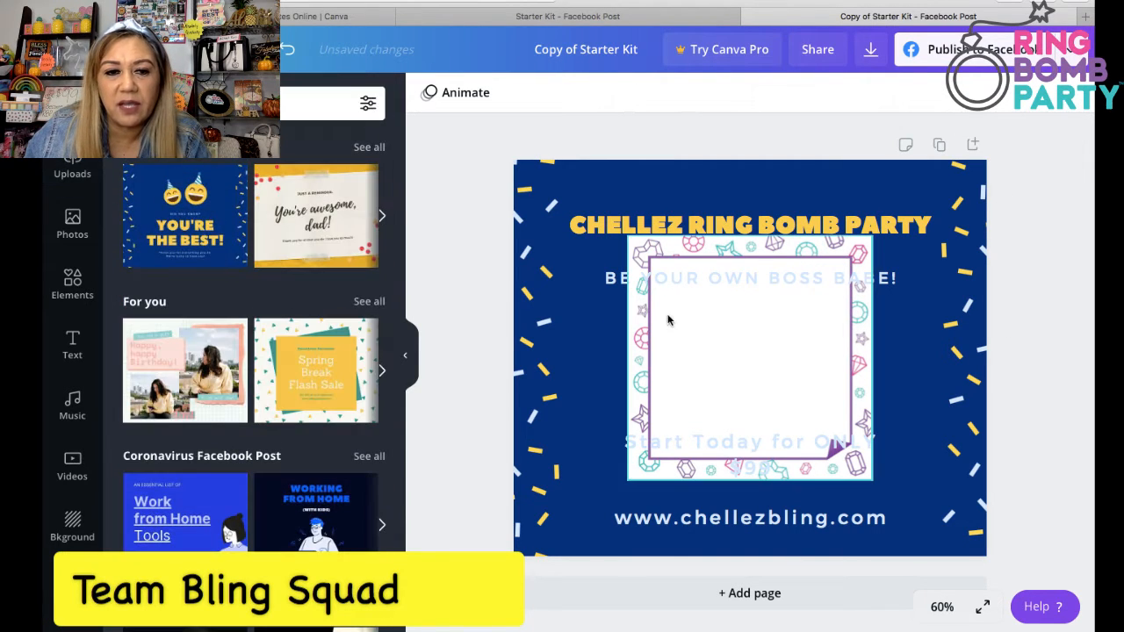
{"action": "left_click", "coordinate": [536, 281]}
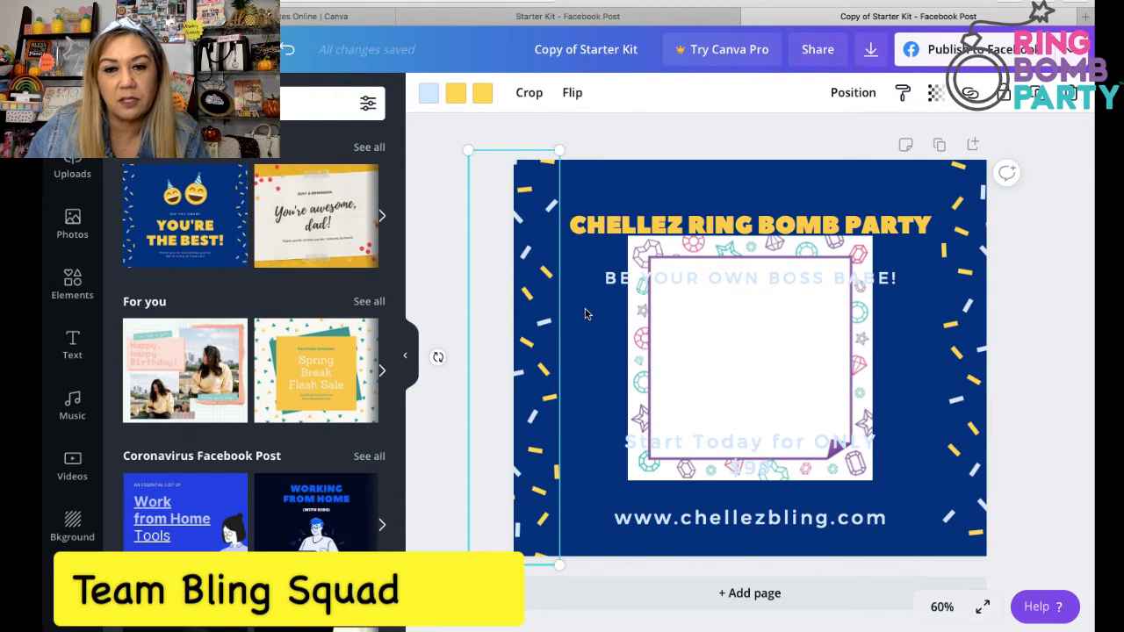
{"action": "left_click", "coordinate": [748, 331]}
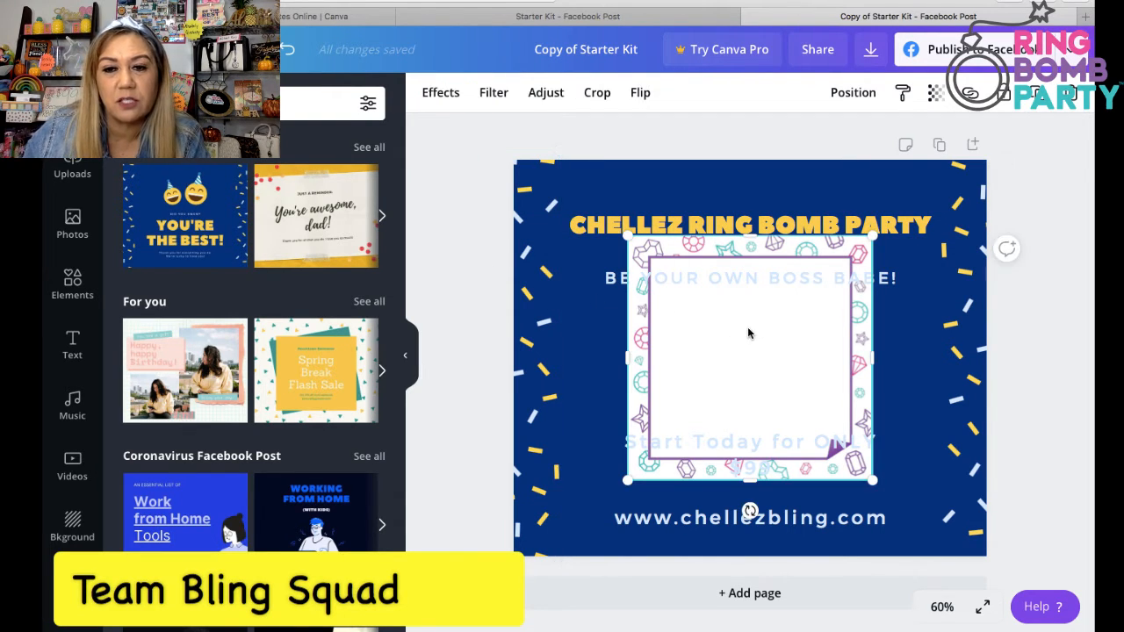
{"action": "left_click_drag", "start_coordinate": [870, 483], "coordinate": [961, 584]}
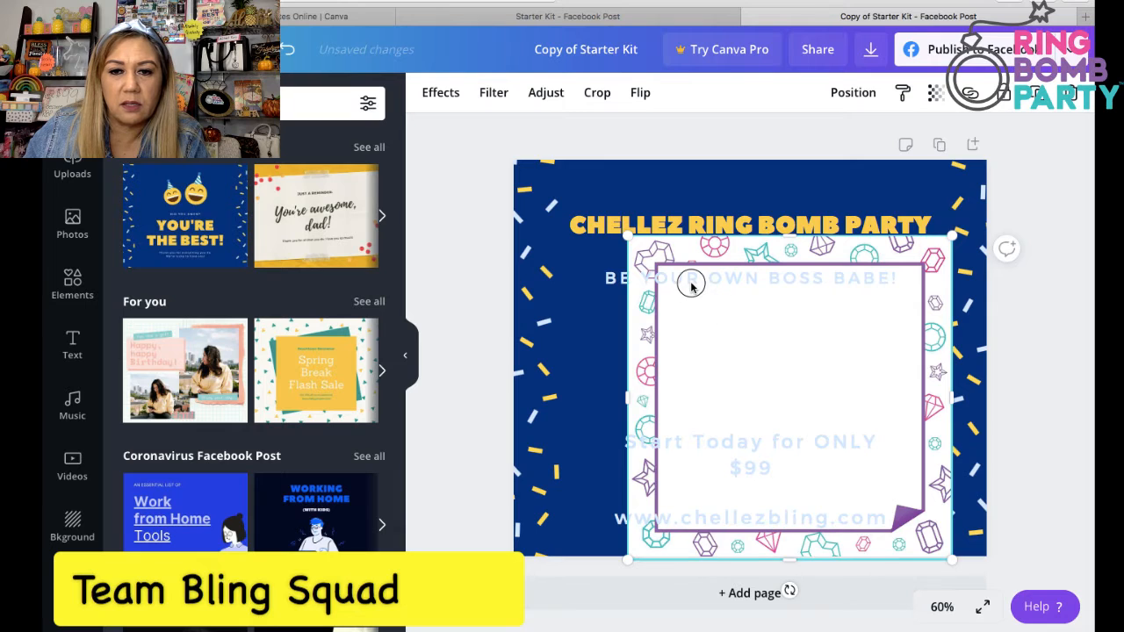
{"action": "left_click_drag", "start_coordinate": [691, 283], "coordinate": [675, 251]}
{"action": "left_click_drag", "start_coordinate": [937, 529], "coordinate": [973, 564]}
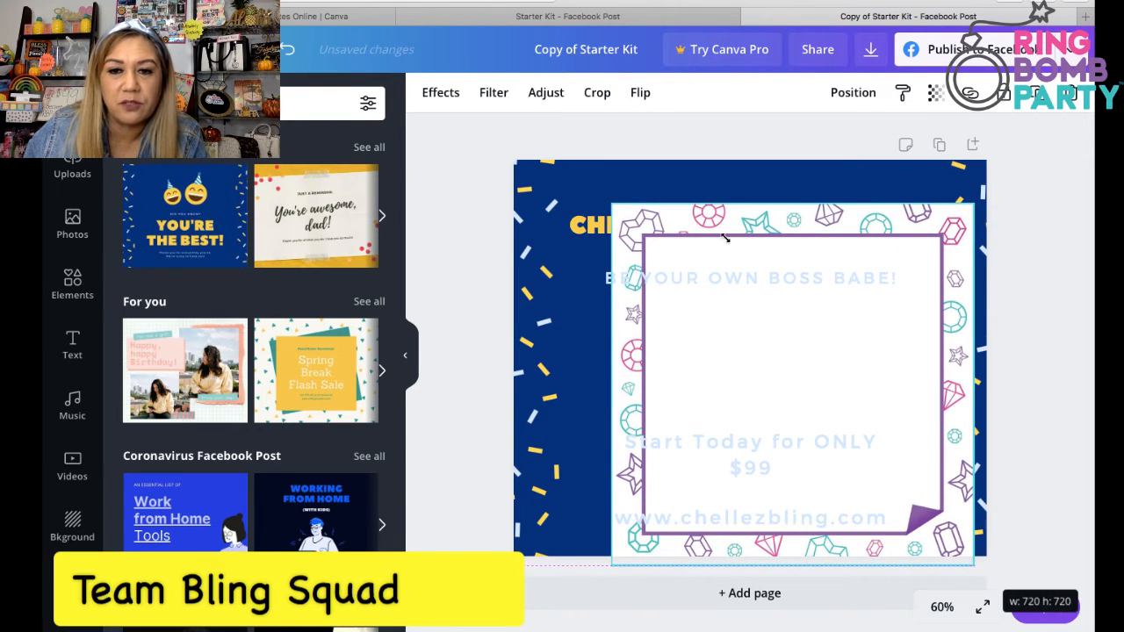
{"action": "left_click_drag", "start_coordinate": [757, 348], "coordinate": [740, 318]}
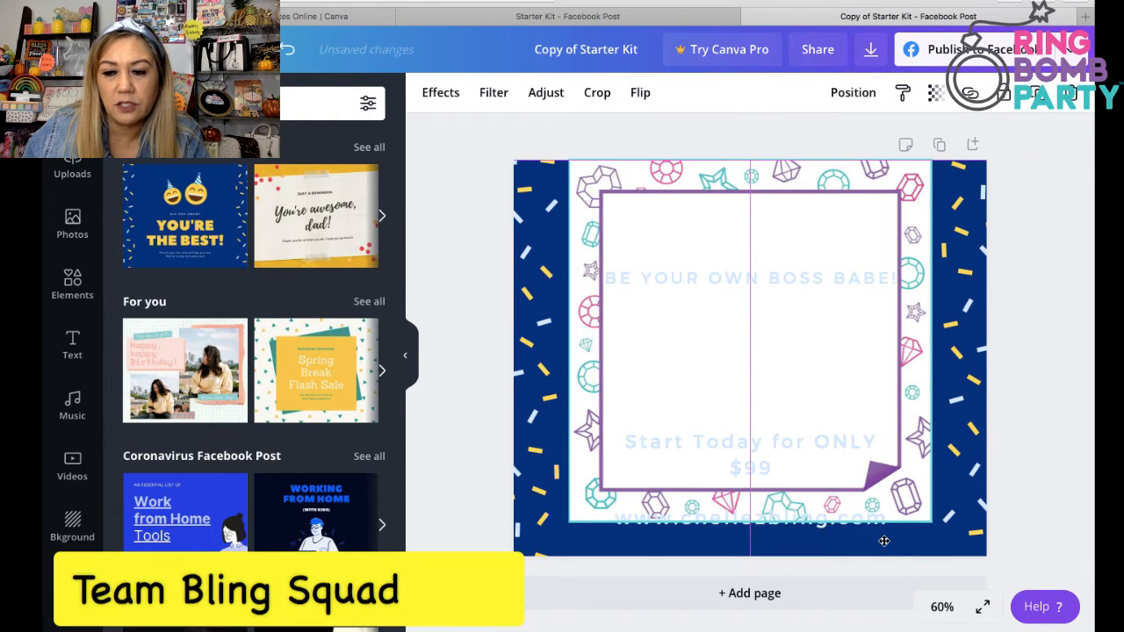
{"action": "left_click_drag", "start_coordinate": [932, 523], "coordinate": [956, 579]}
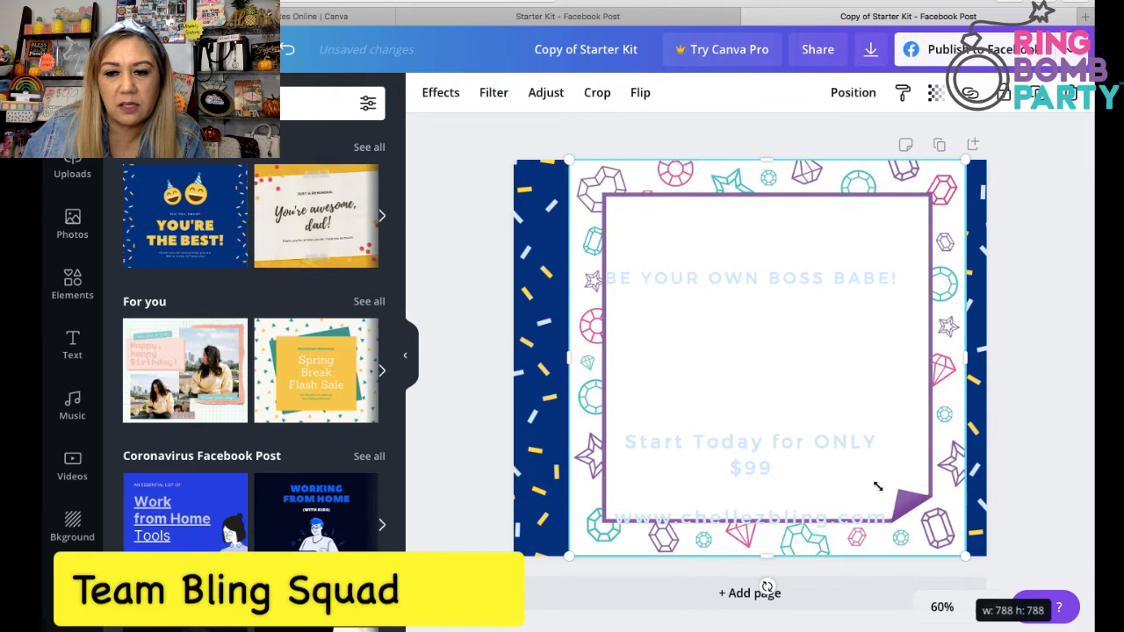
{"action": "mouse_move", "coordinate": [850, 483]}
{"action": "left_mouse_down"}
{"action": "mouse_move", "coordinate": [831, 483]}
{"action": "mouse_move", "coordinate": [849, 483]}
{"action": "left_mouse_up"}
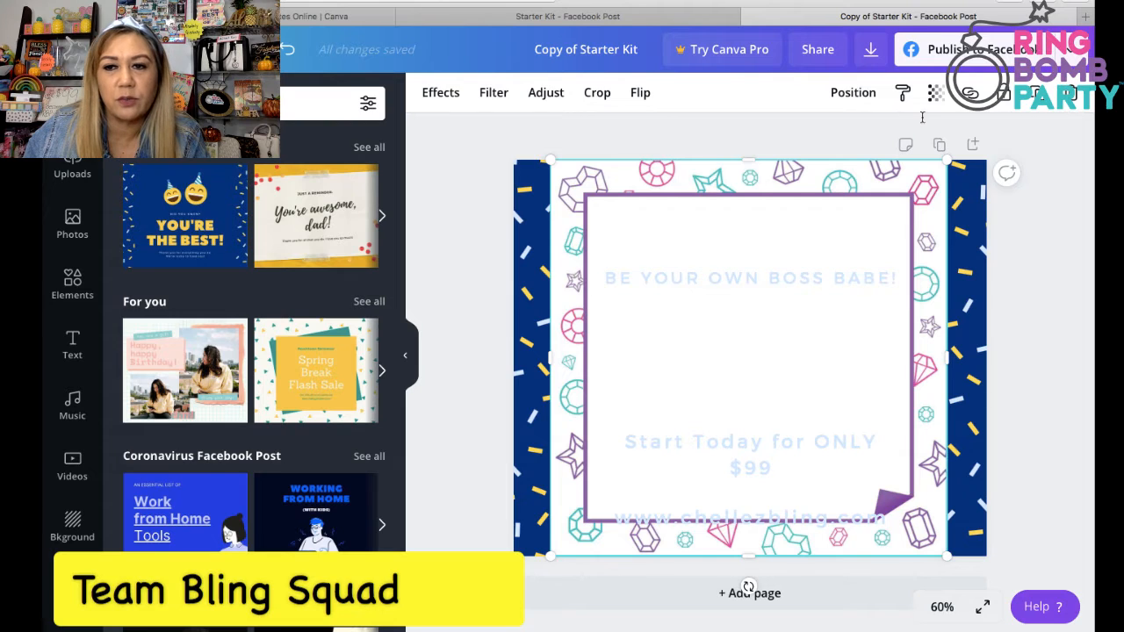
Step: Send the gem-bordered image backward until it sits behind the starter kit picture, all the text and the confetti
{"action": "left_click", "coordinate": [854, 94]}
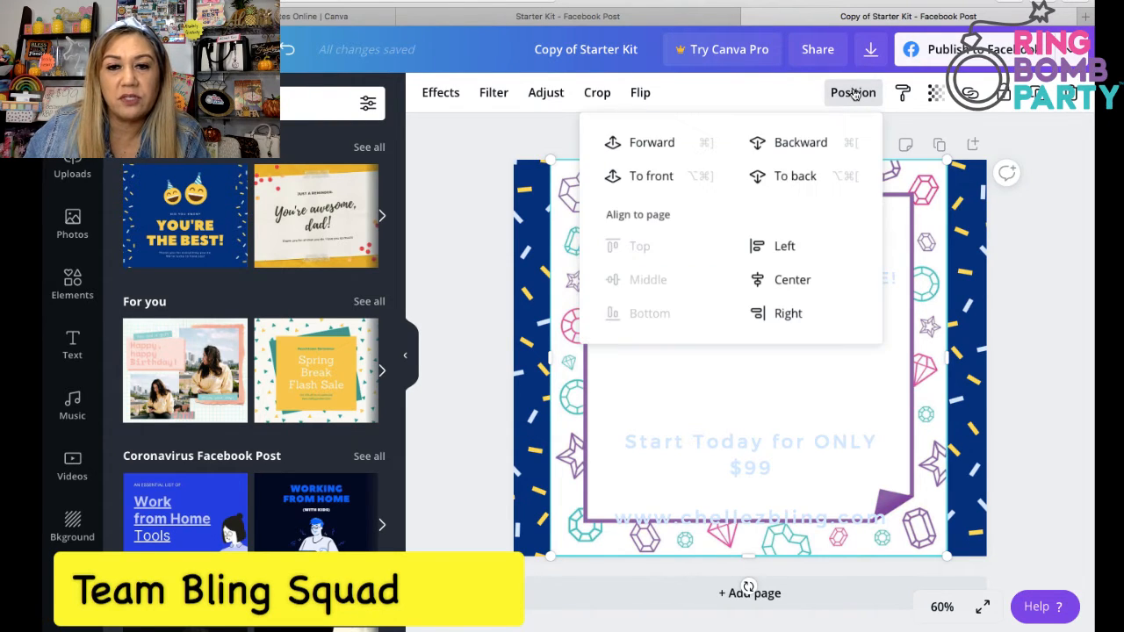
{"action": "left_click", "coordinate": [779, 145]}
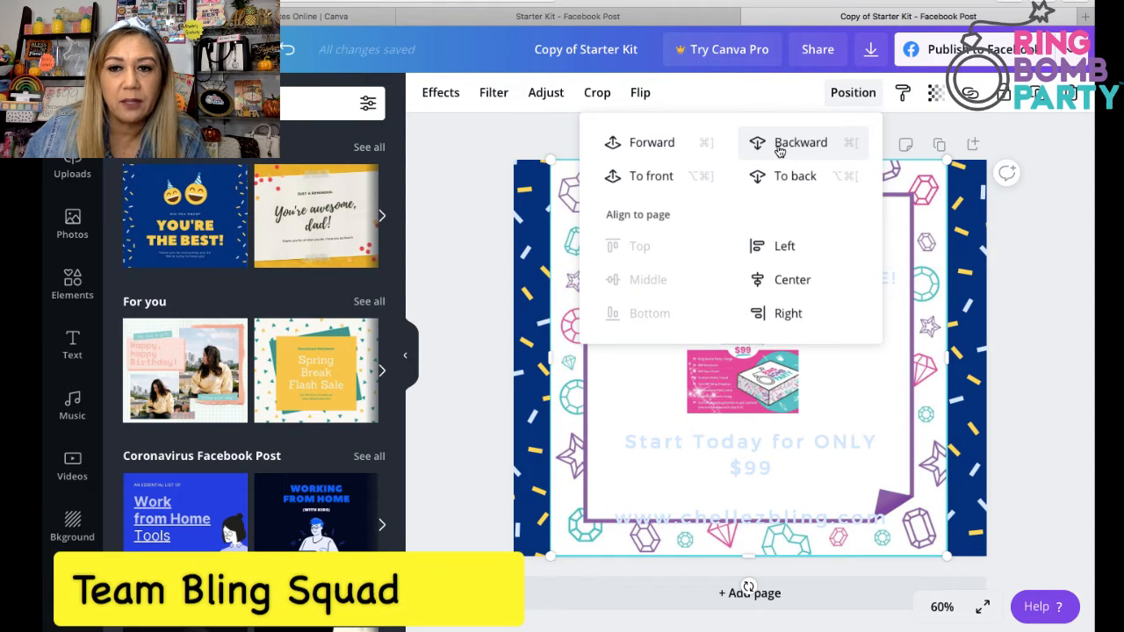
{"action": "left_click", "coordinate": [780, 148]}
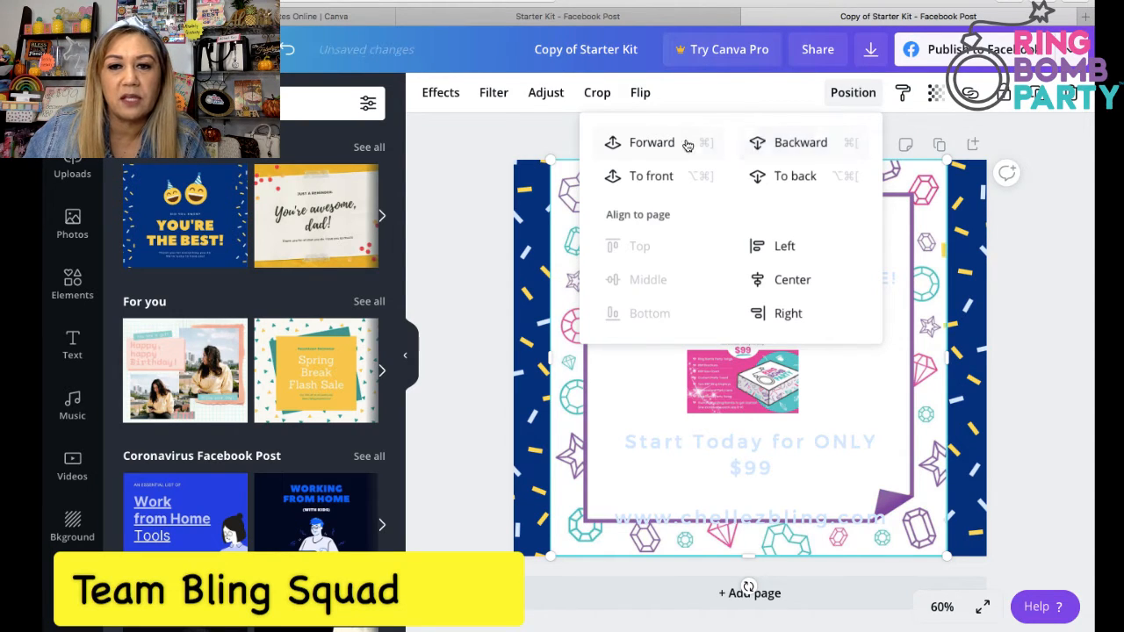
{"action": "left_click", "coordinate": [800, 142]}
{"action": "left_click", "coordinate": [800, 143]}
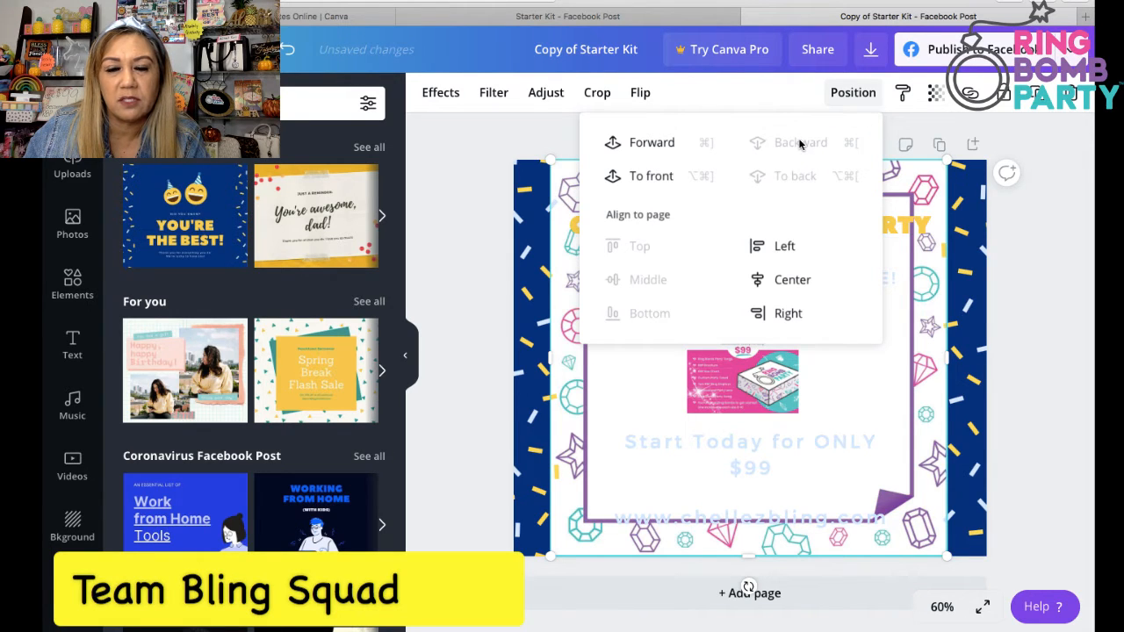
{"action": "left_click", "coordinate": [885, 410]}
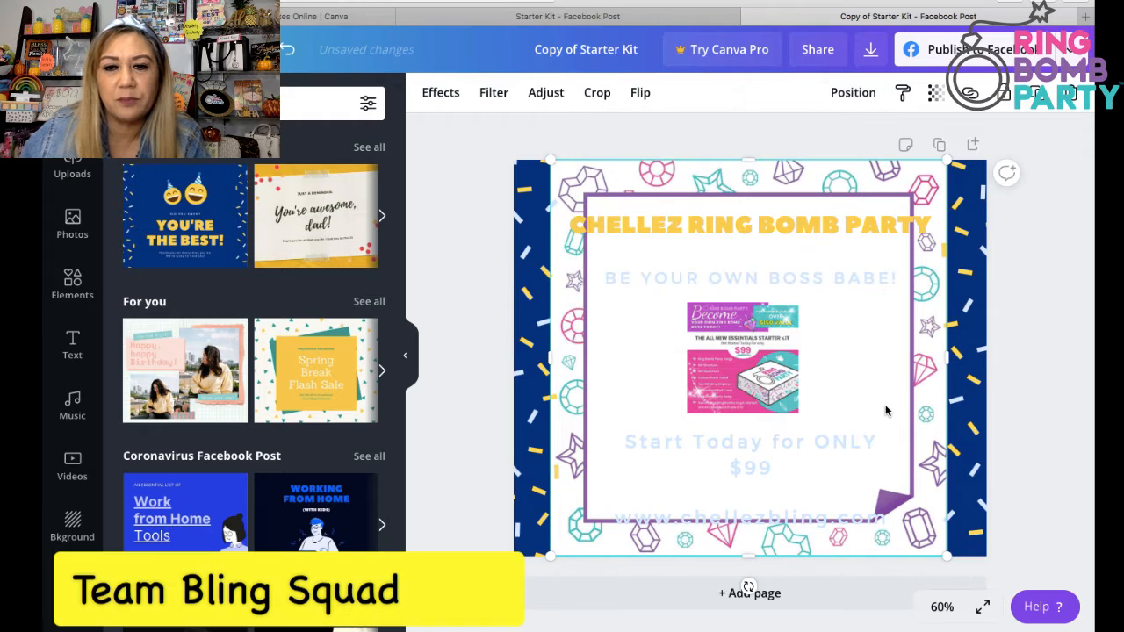
Step: Recolor the "BE YOUR OWN BOSS BABE!" text with the bright pink from the starter kit picture's photo colors
{"action": "left_click", "coordinate": [724, 279]}
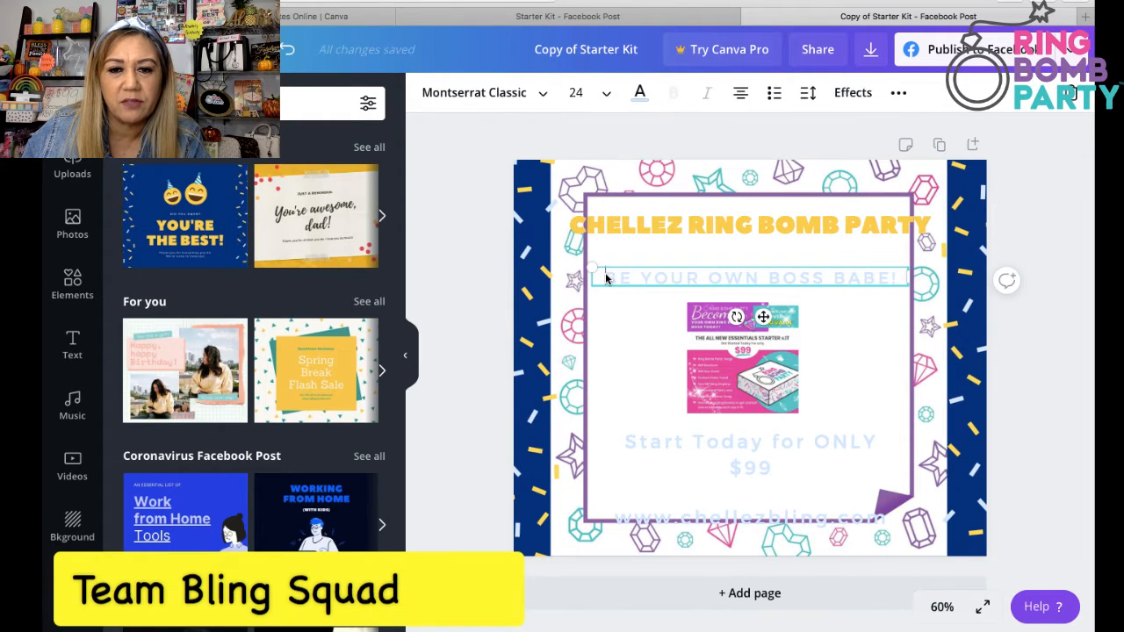
{"action": "left_click_drag", "start_coordinate": [606, 276], "coordinate": [903, 275]}
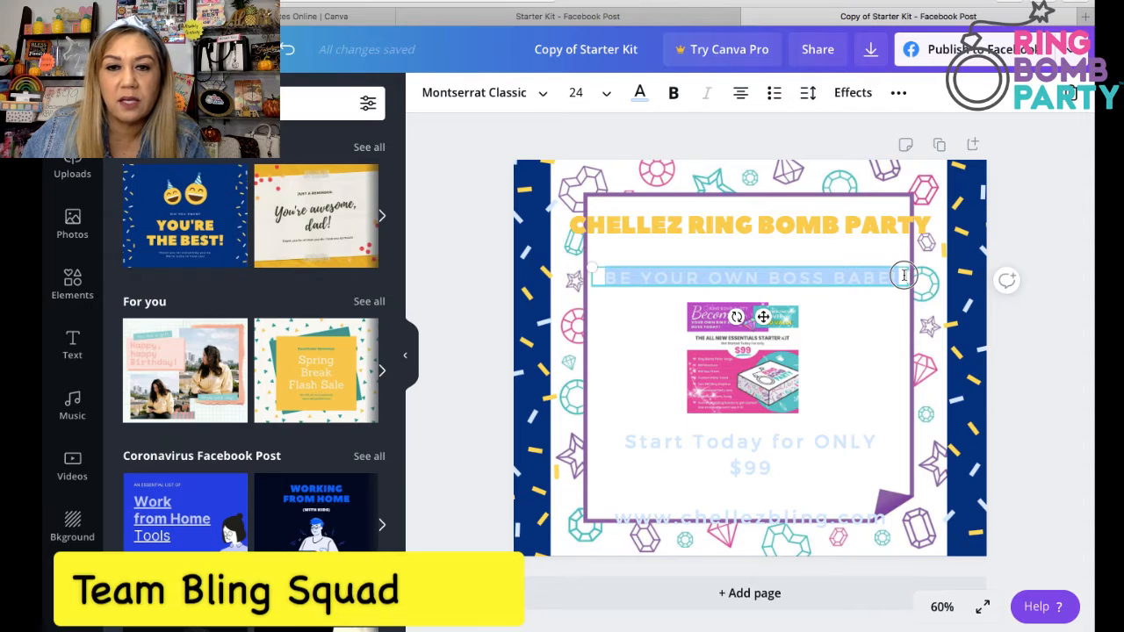
{"action": "left_click", "coordinate": [639, 92]}
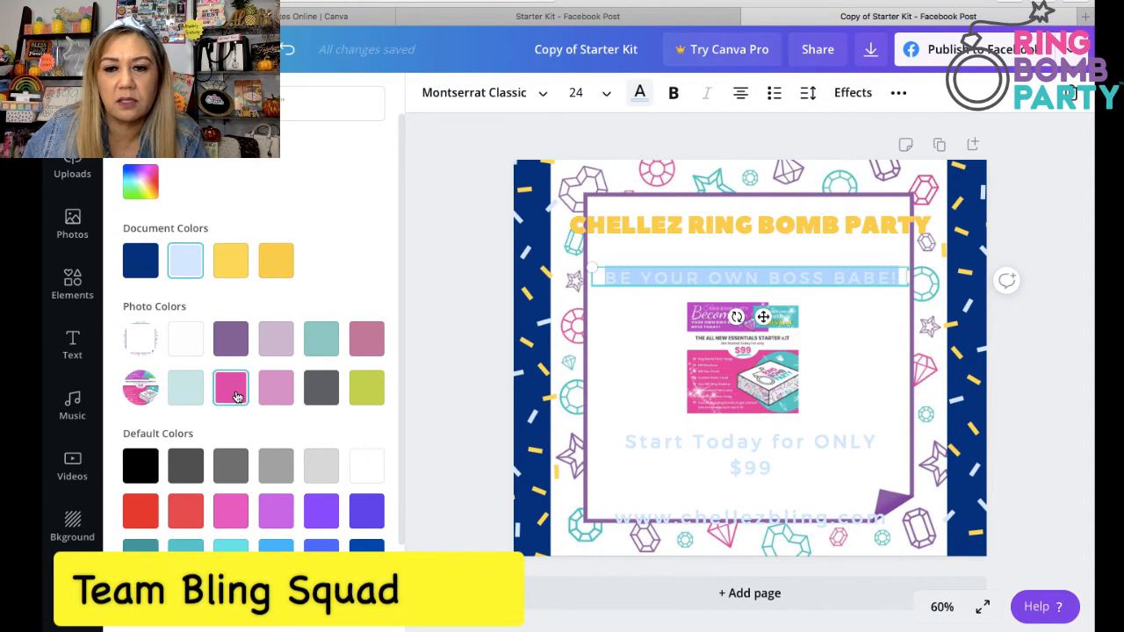
{"action": "left_click", "coordinate": [235, 396]}
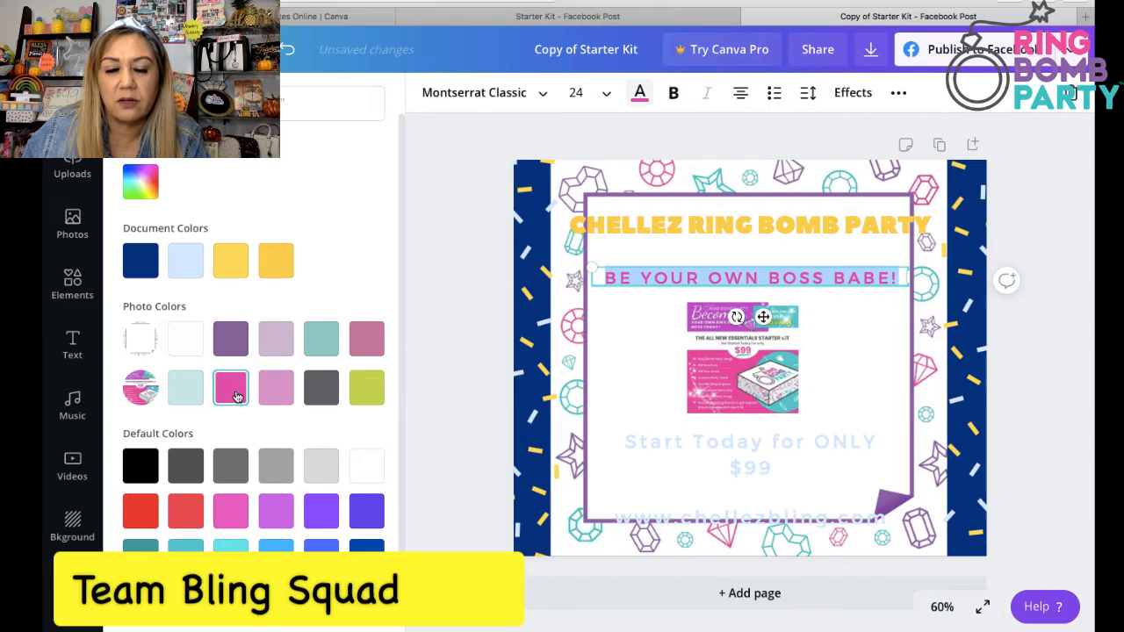
Step: Recolor the "Start Today for ONLY $99" text with the same bright pink photo color
{"action": "left_click", "coordinate": [629, 444]}
{"action": "left_click_drag", "start_coordinate": [813, 467], "coordinate": [804, 492]}
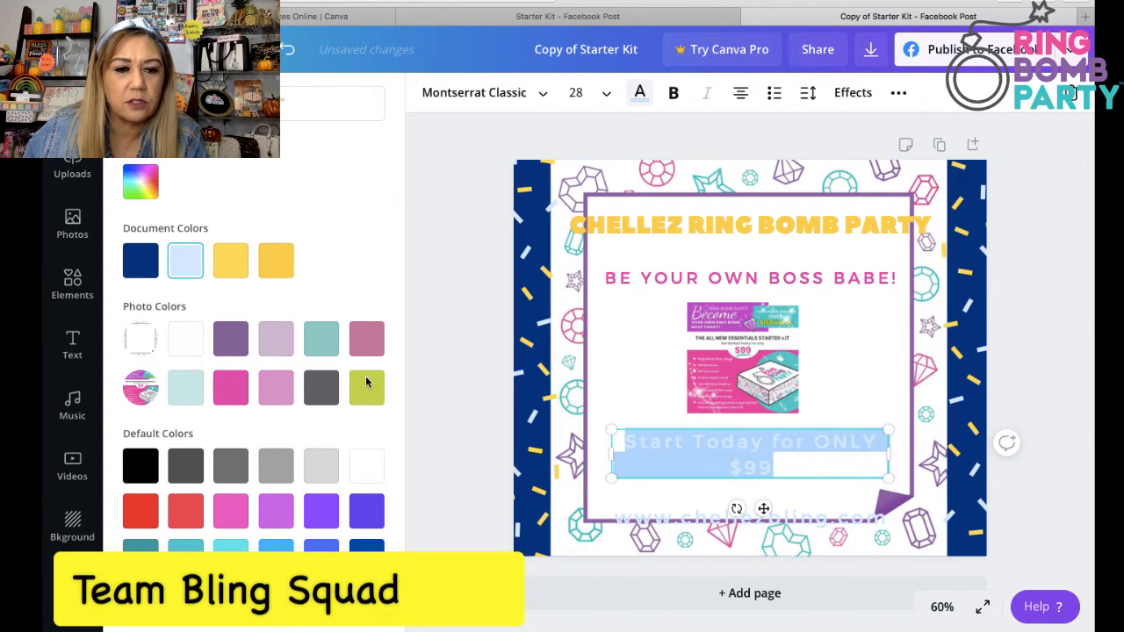
{"action": "left_click", "coordinate": [236, 392]}
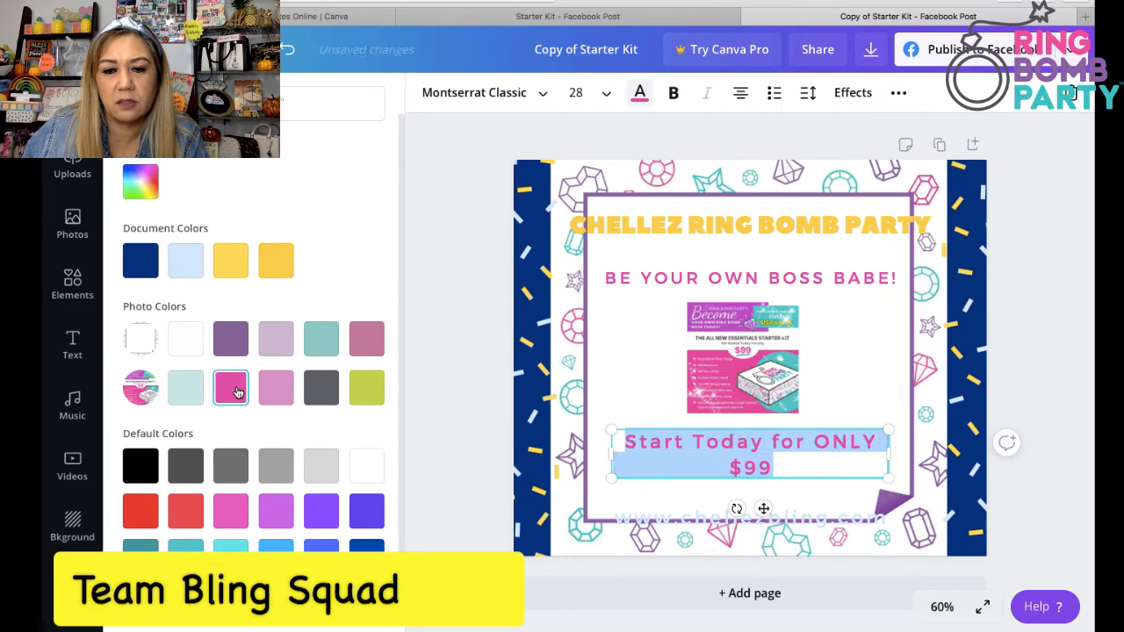
{"action": "left_click", "coordinate": [782, 423]}
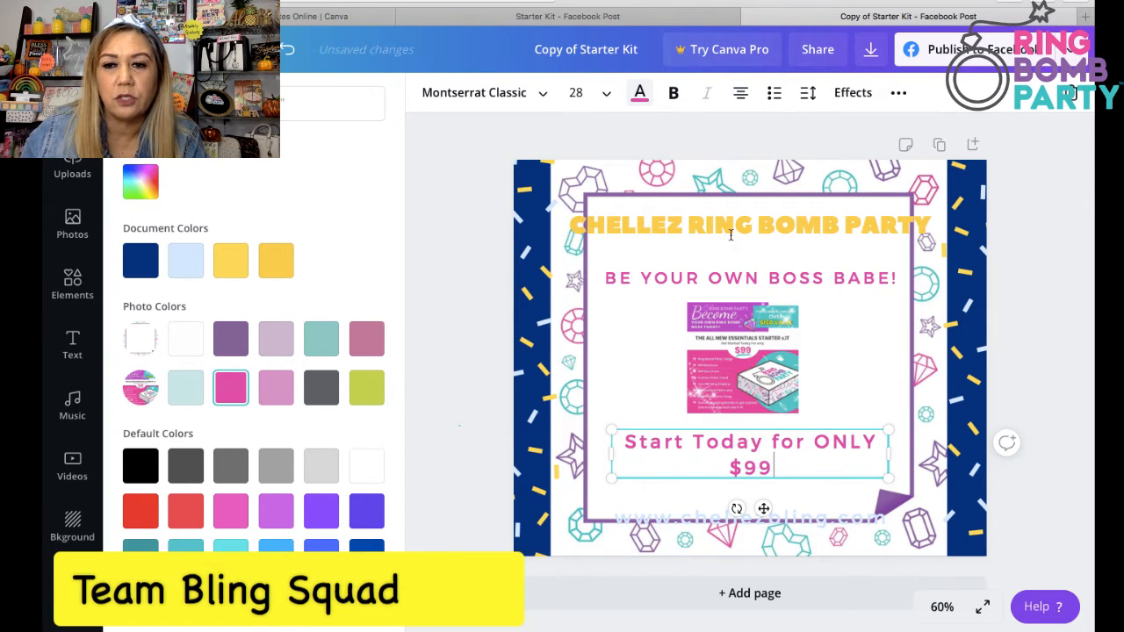
Step: Reduce the "CHELLEZ RING BOMB PARTY" heading to font size 28 so it fits inside the purple frame
{"action": "left_click", "coordinate": [718, 226]}
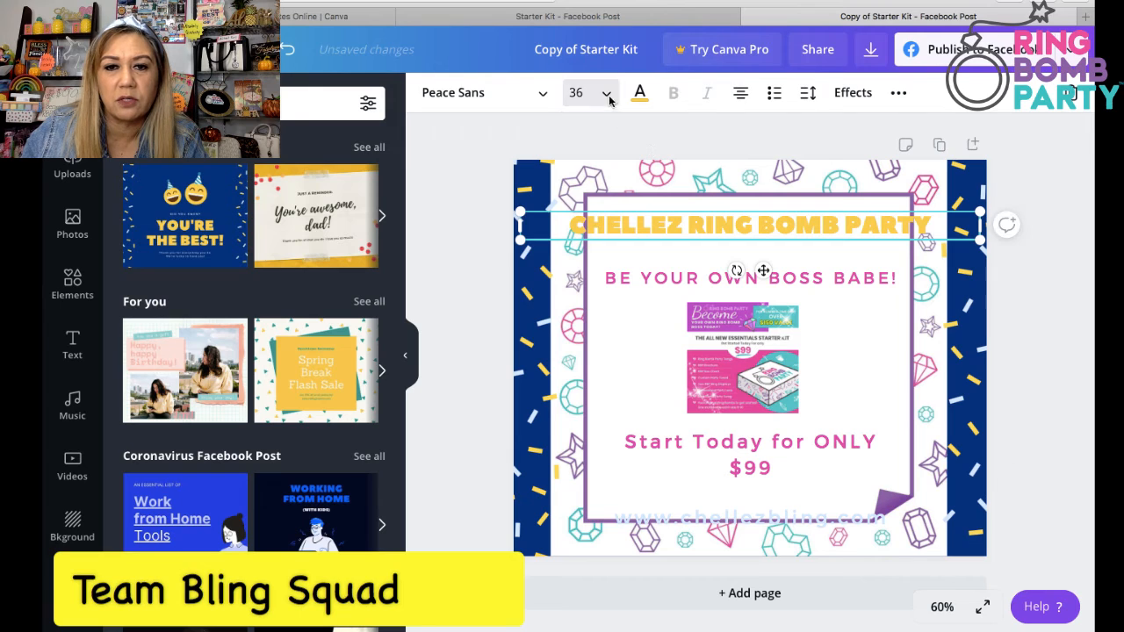
{"action": "left_click", "coordinate": [608, 97]}
{"action": "left_click", "coordinate": [607, 94]}
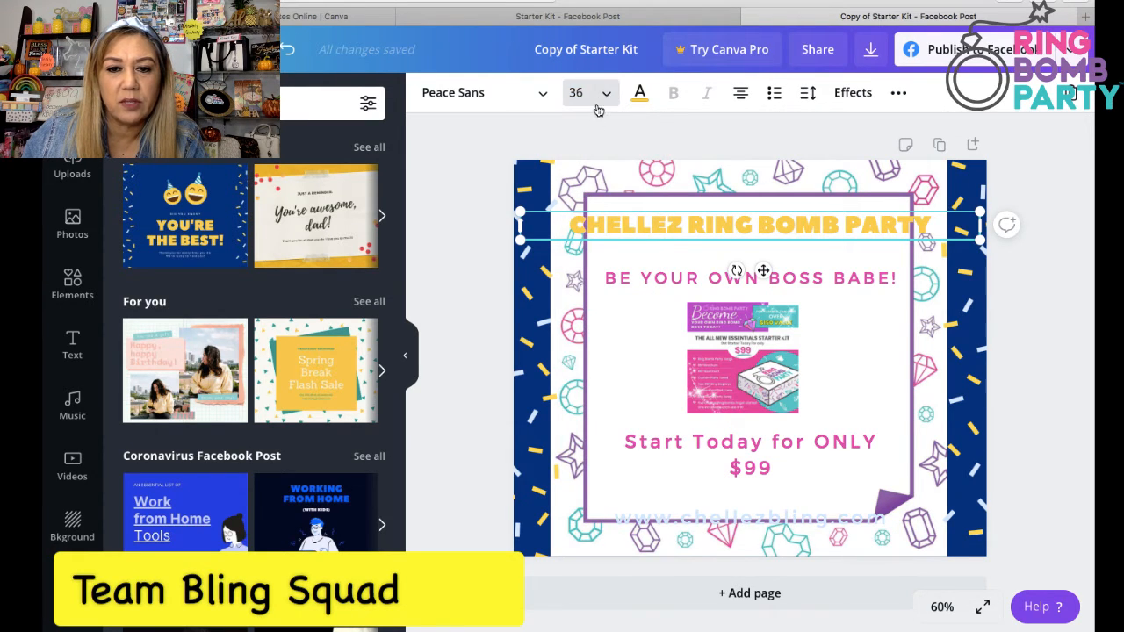
{"action": "left_click", "coordinate": [600, 101]}
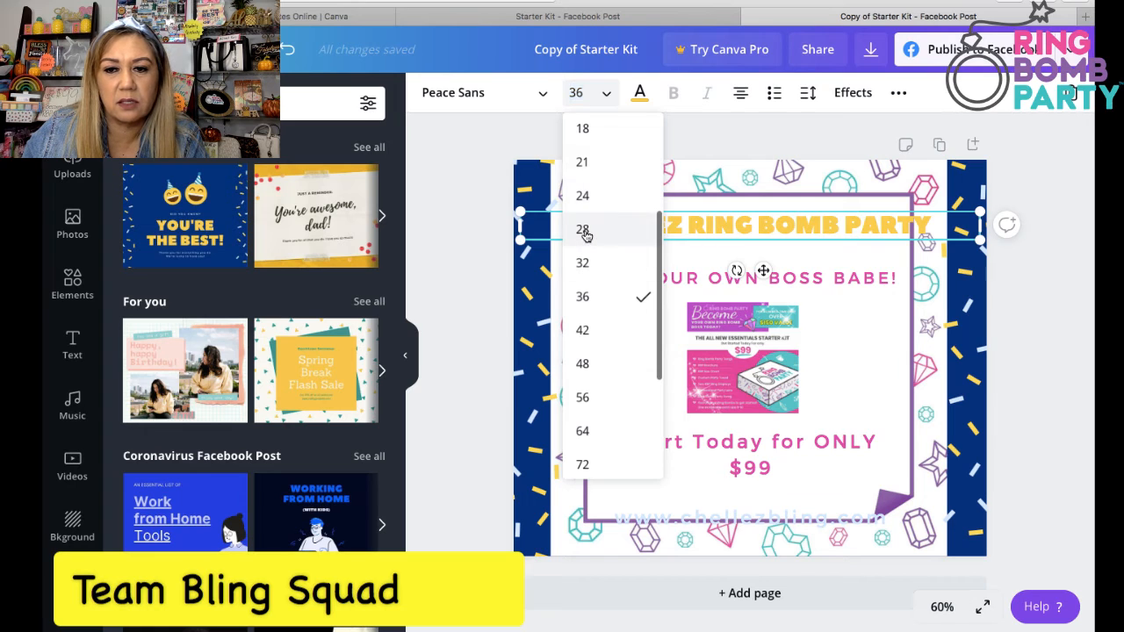
{"action": "left_click", "coordinate": [584, 231]}
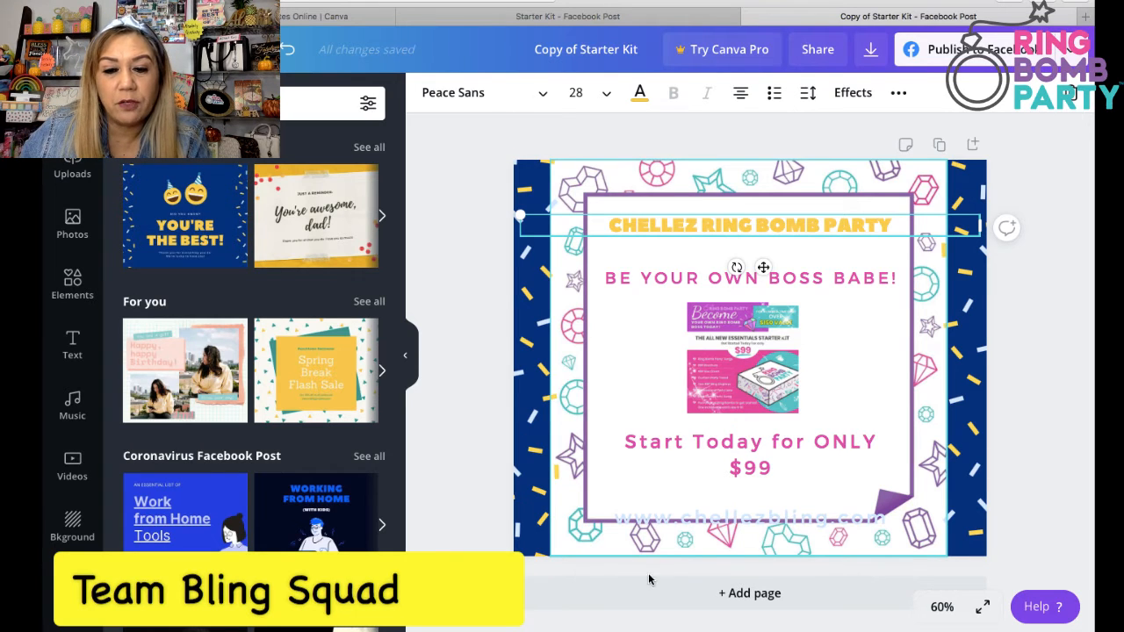
{"action": "left_click", "coordinate": [618, 516]}
{"action": "left_click_drag", "start_coordinate": [615, 517], "coordinate": [889, 518]}
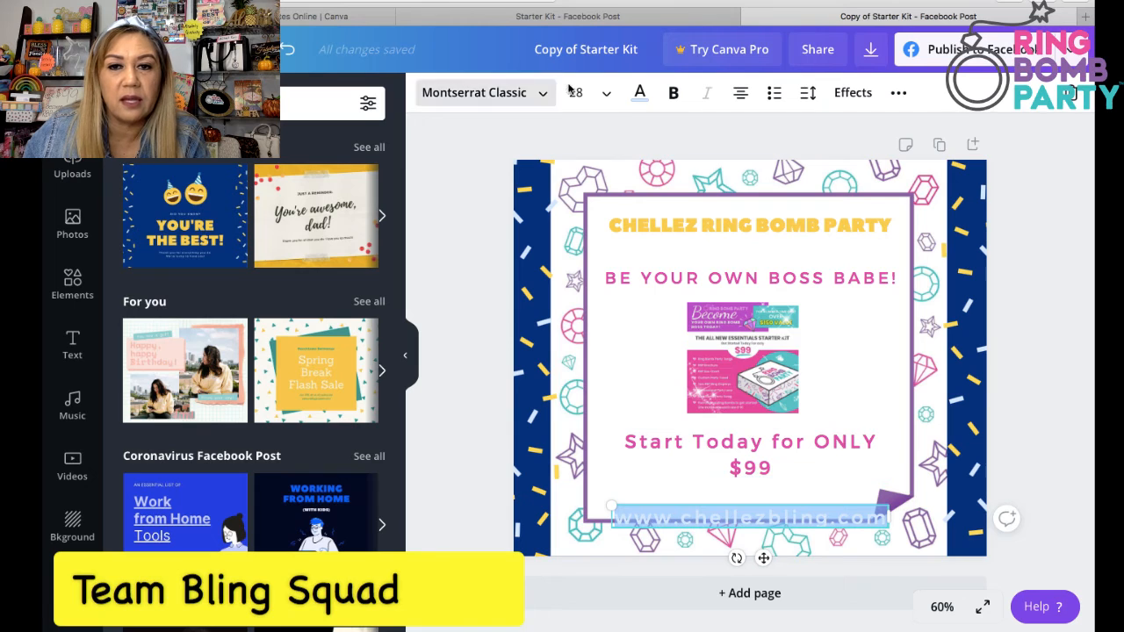
{"action": "left_click", "coordinate": [640, 92]}
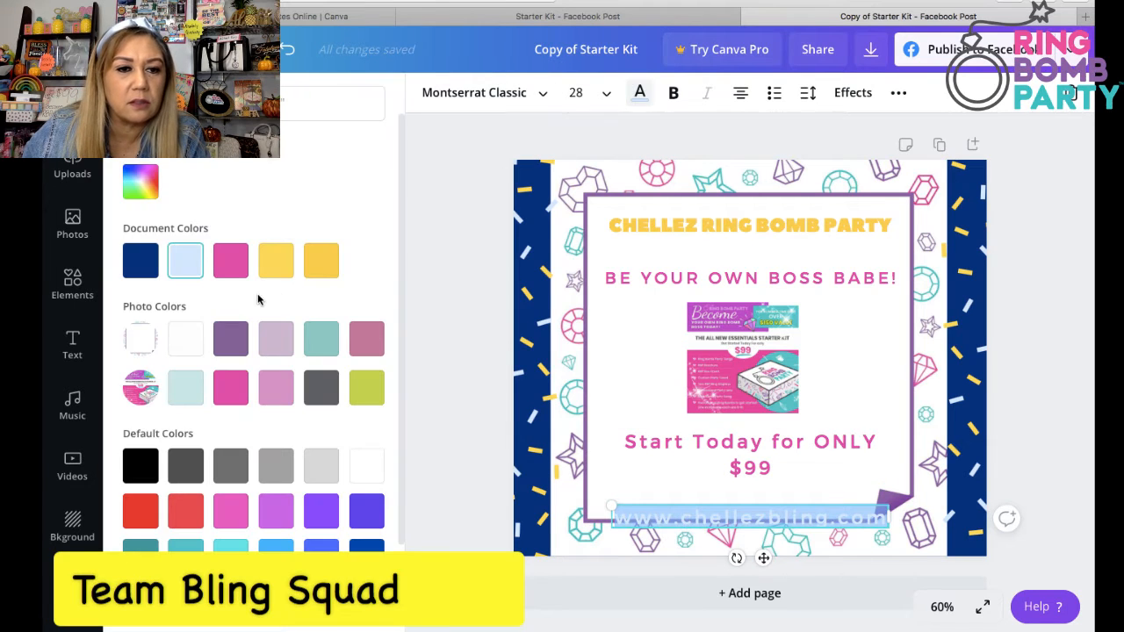
{"action": "left_click", "coordinate": [226, 270]}
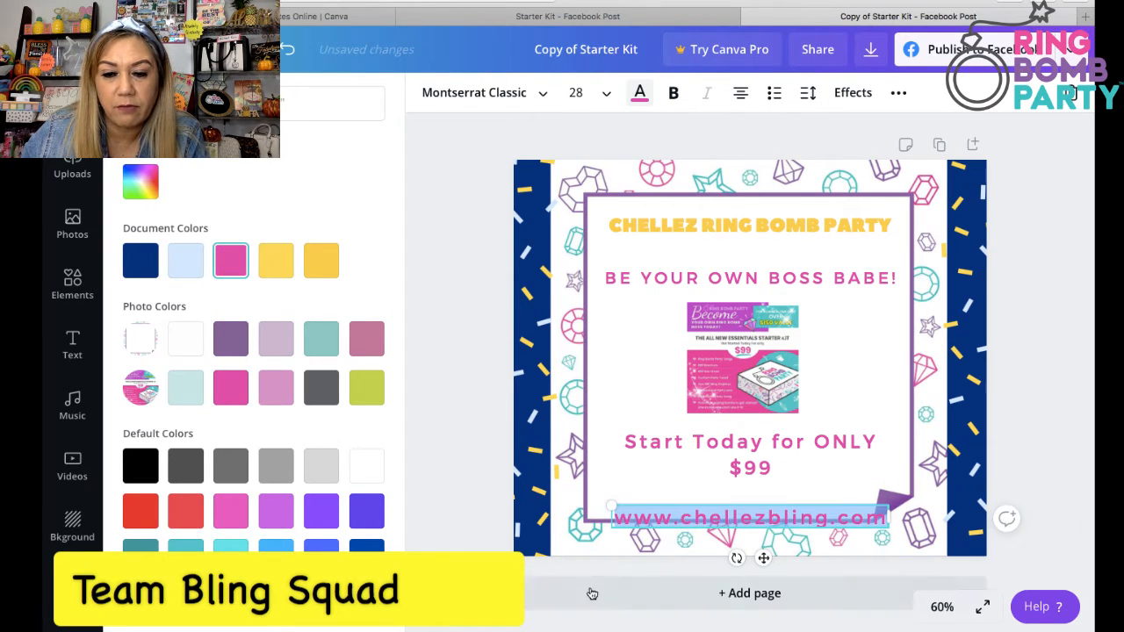
{"action": "left_click", "coordinate": [679, 513]}
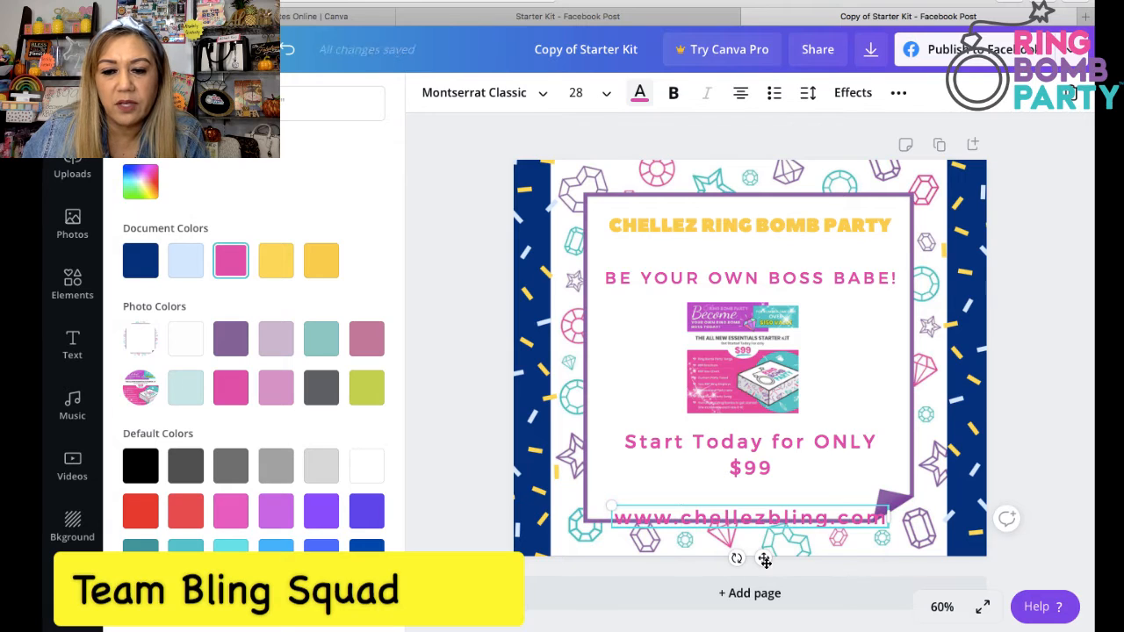
{"action": "mouse_move", "coordinate": [764, 557]}
{"action": "left_mouse_down"}
{"action": "mouse_move", "coordinate": [764, 531]}
{"action": "mouse_move", "coordinate": [764, 544]}
{"action": "mouse_move", "coordinate": [749, 543]}
{"action": "left_mouse_up"}
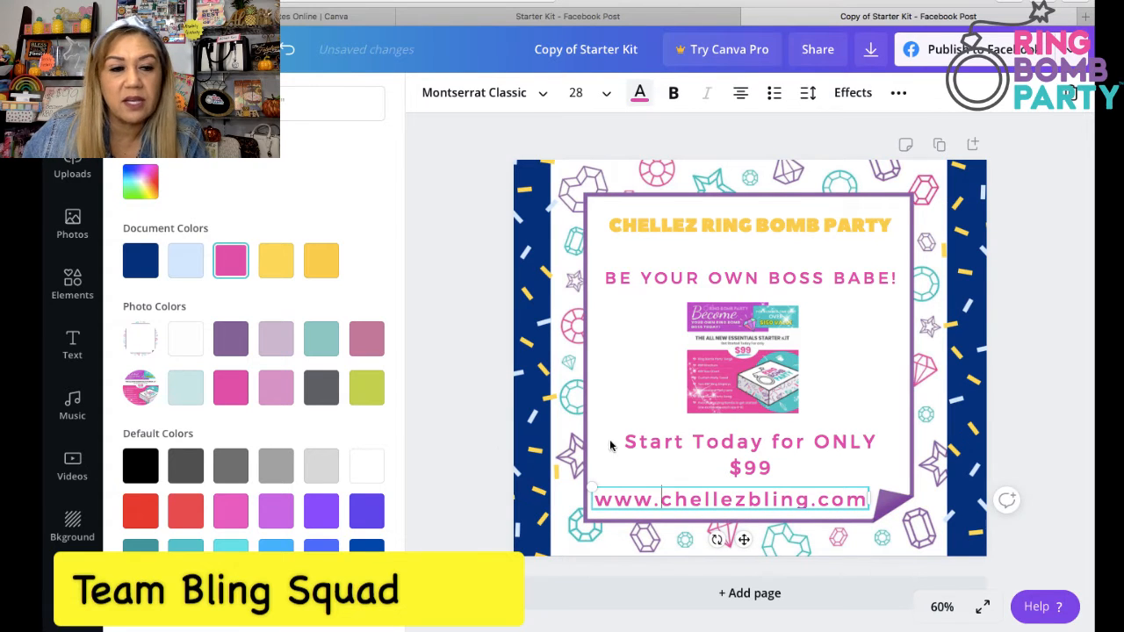
Step: Add a square shape to the page and lower its top edge so it becomes a rectangle about half as tall
{"action": "scroll", "coordinate": [141, 369], "scroll_direction": "down", "scroll_amount": 1}
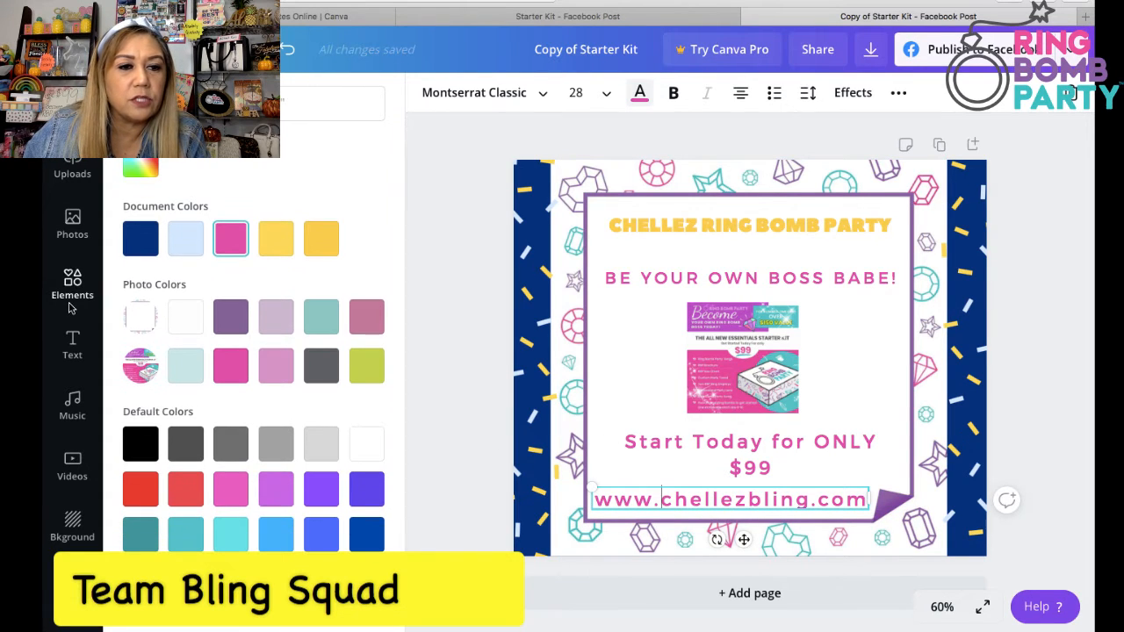
{"action": "left_click", "coordinate": [70, 286]}
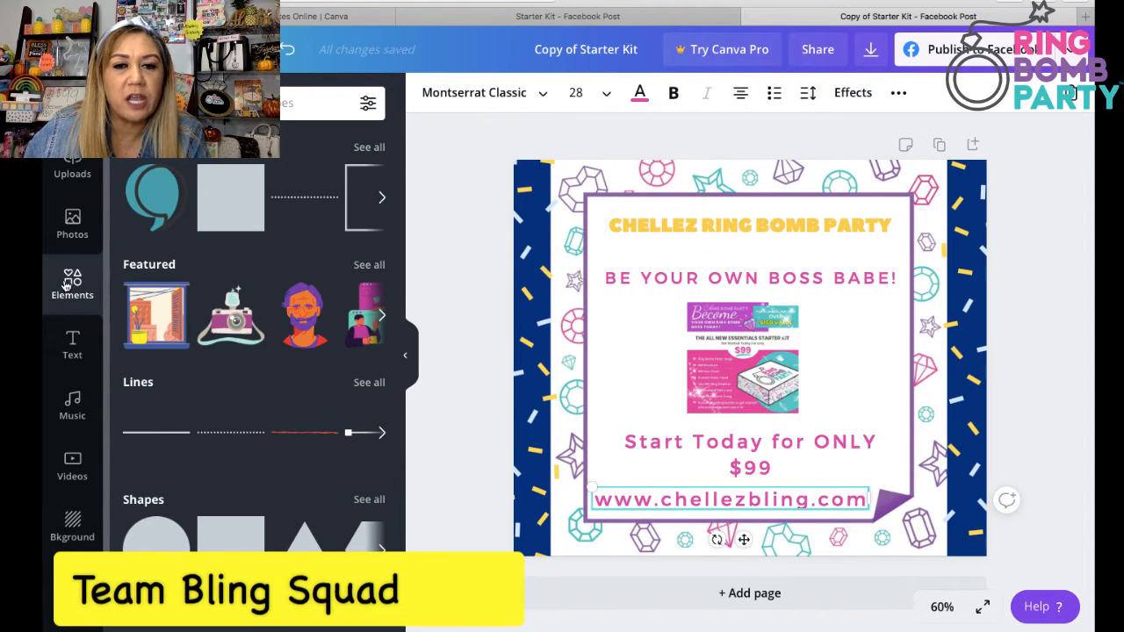
{"action": "left_click", "coordinate": [222, 193]}
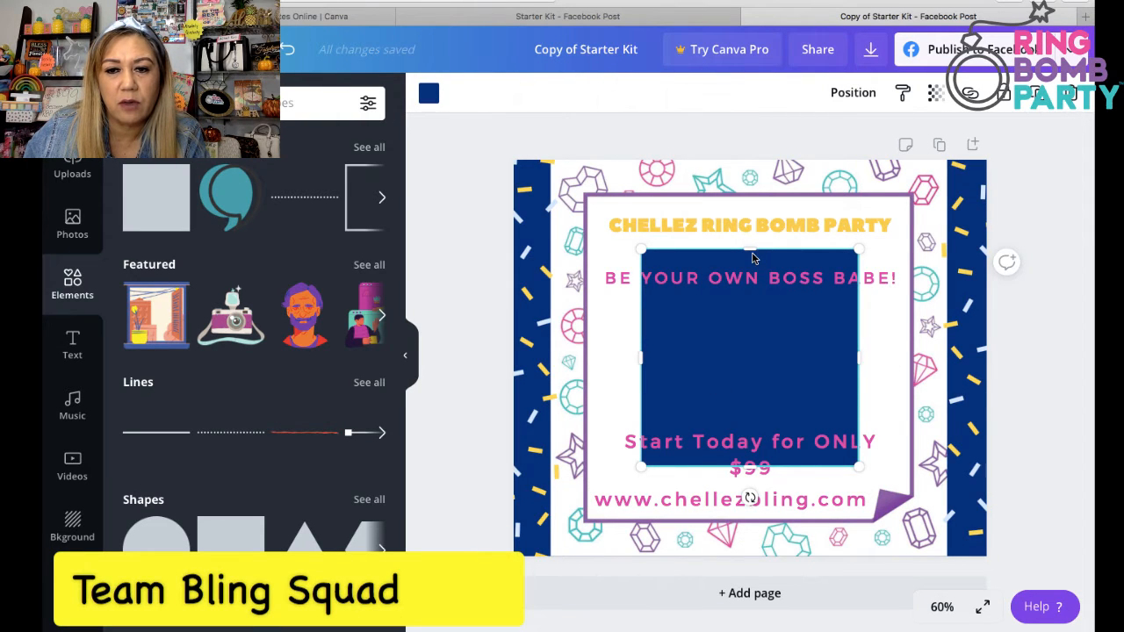
{"action": "left_click_drag", "start_coordinate": [752, 252], "coordinate": [752, 366]}
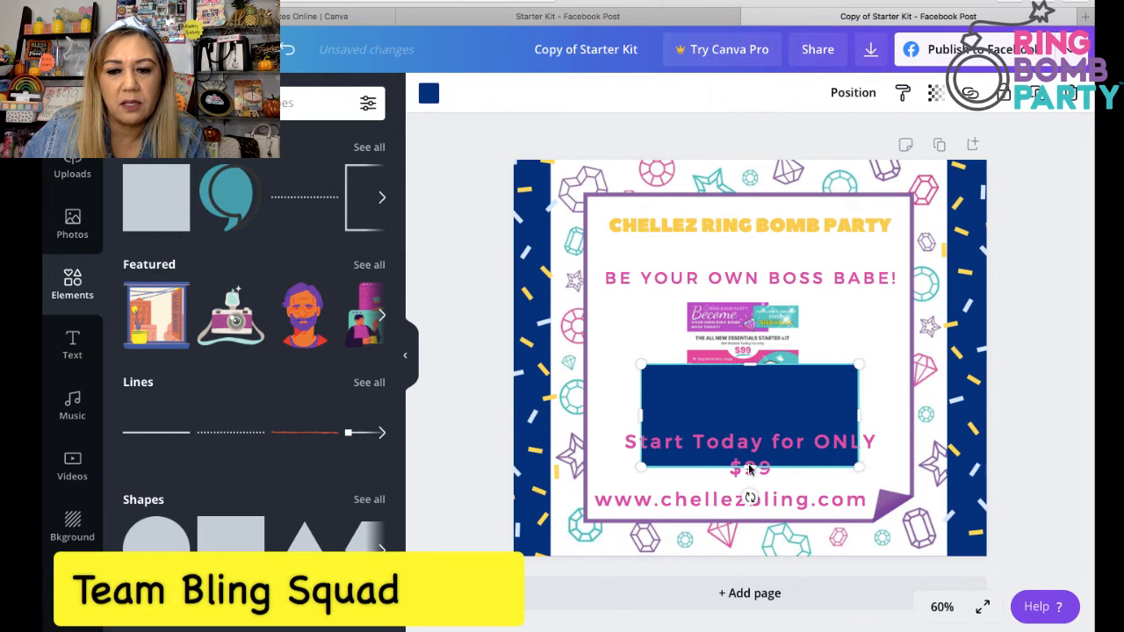
Step: Move the "Start Today for ONLY $99" text up over the blue rectangle and lower the rectangle's top edge slightly
{"action": "left_click", "coordinate": [756, 412]}
{"action": "left_click_drag", "start_coordinate": [751, 470], "coordinate": [780, 425]}
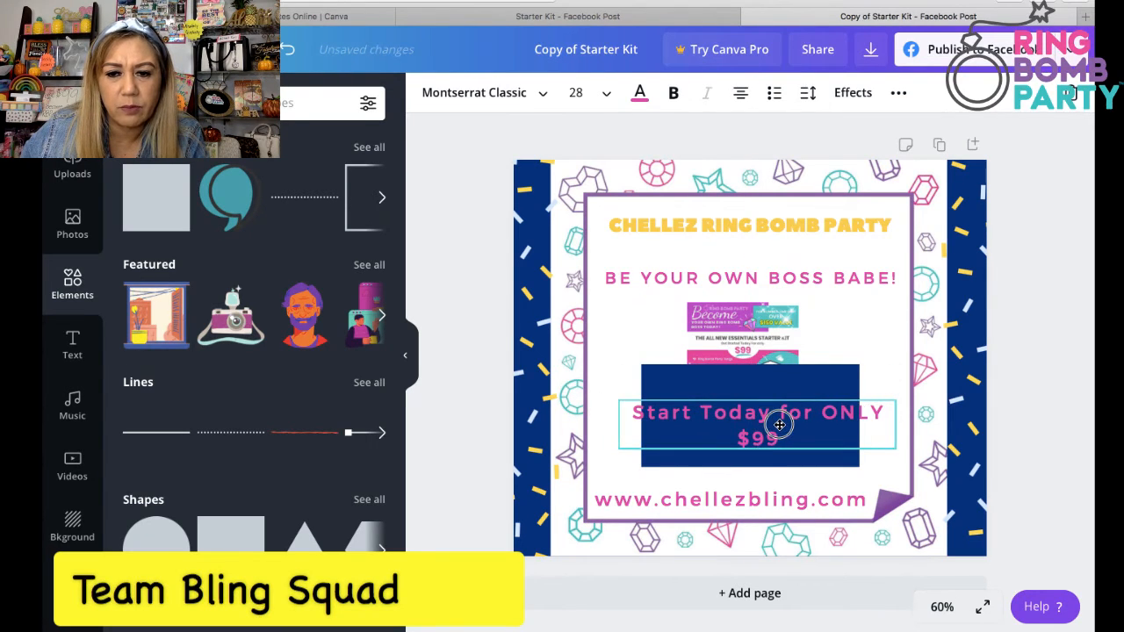
{"action": "left_click", "coordinate": [773, 383]}
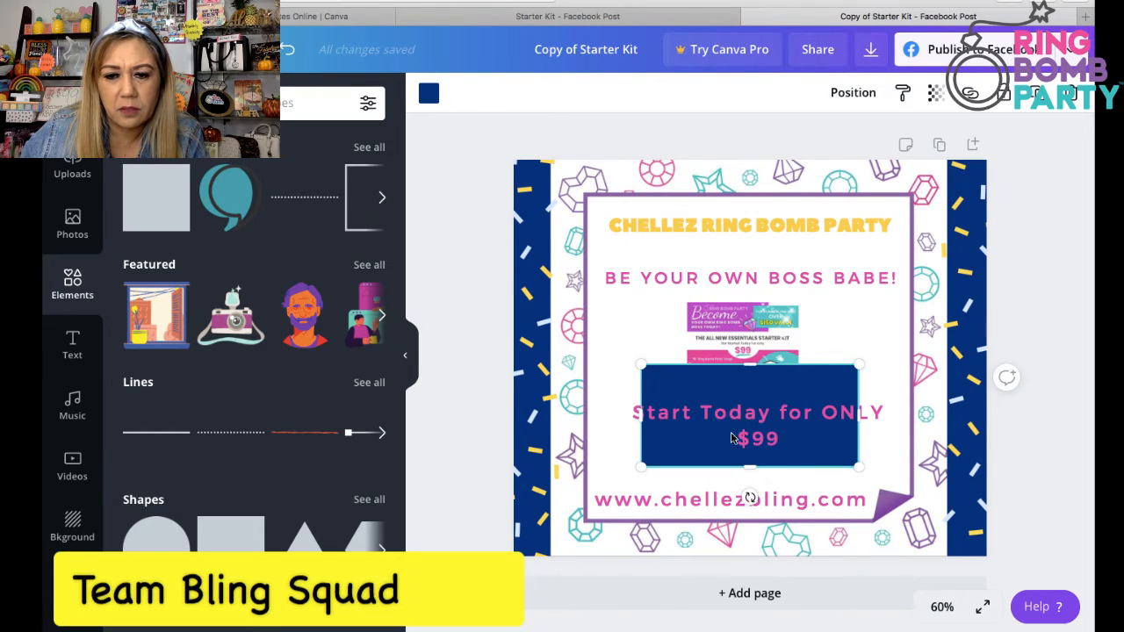
{"action": "left_click_drag", "start_coordinate": [750, 365], "coordinate": [750, 377]}
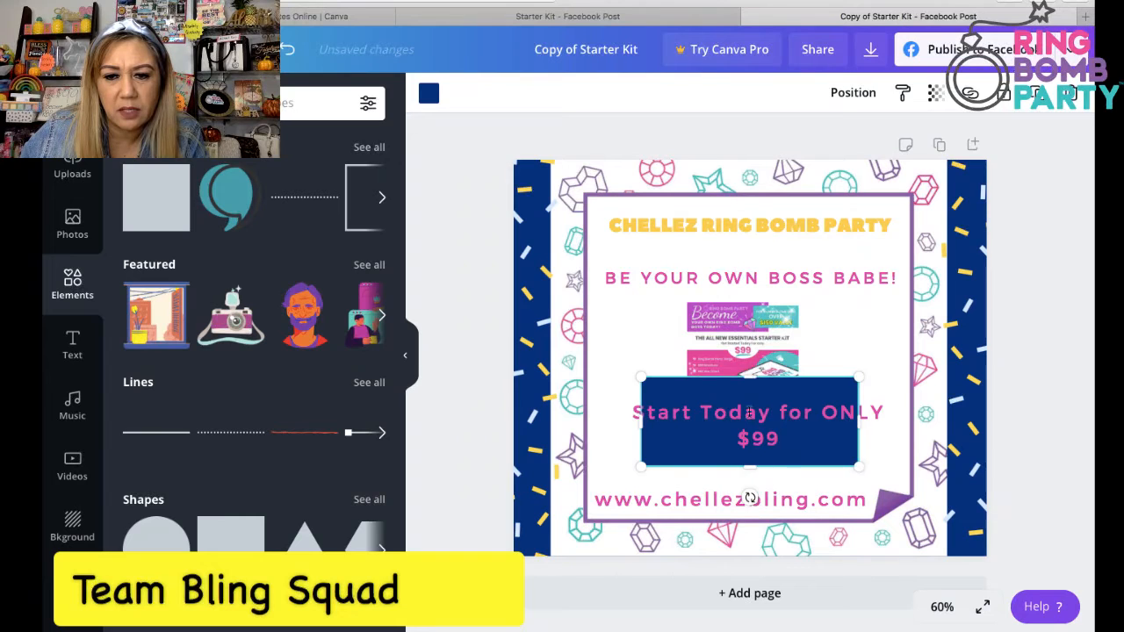
Step: Move the blue rectangle down and slightly left, then trim its bottom and top edges into a narrow bar behind "$99"
{"action": "left_click", "coordinate": [742, 426]}
{"action": "left_click", "coordinate": [741, 428]}
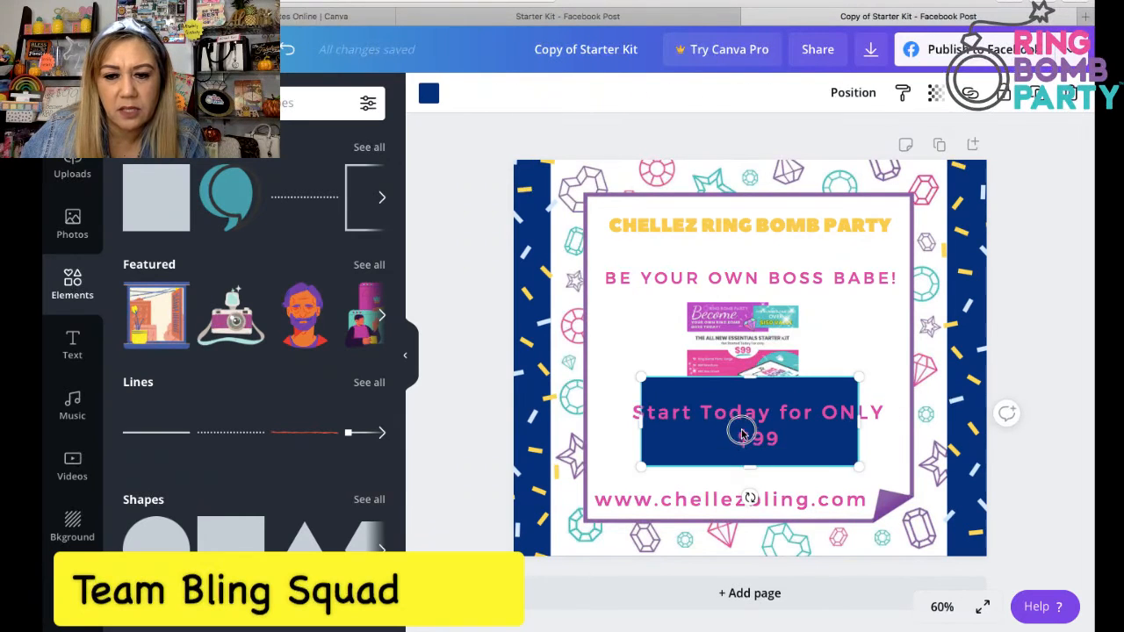
{"action": "left_click_drag", "start_coordinate": [741, 442], "coordinate": [769, 419]}
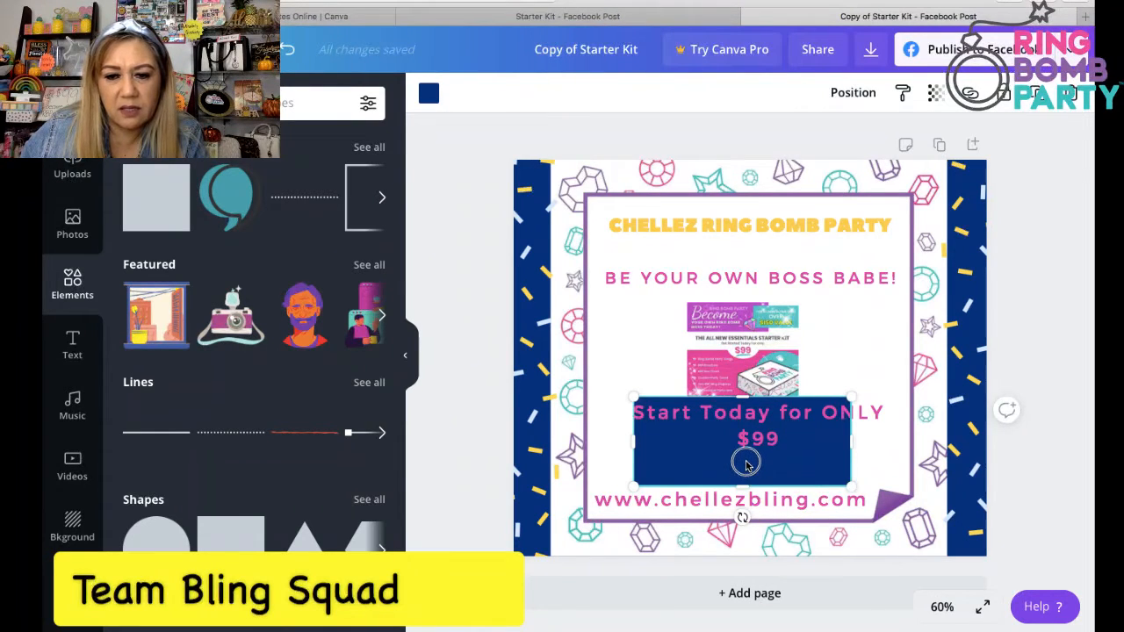
{"action": "left_click_drag", "start_coordinate": [743, 484], "coordinate": [738, 421]}
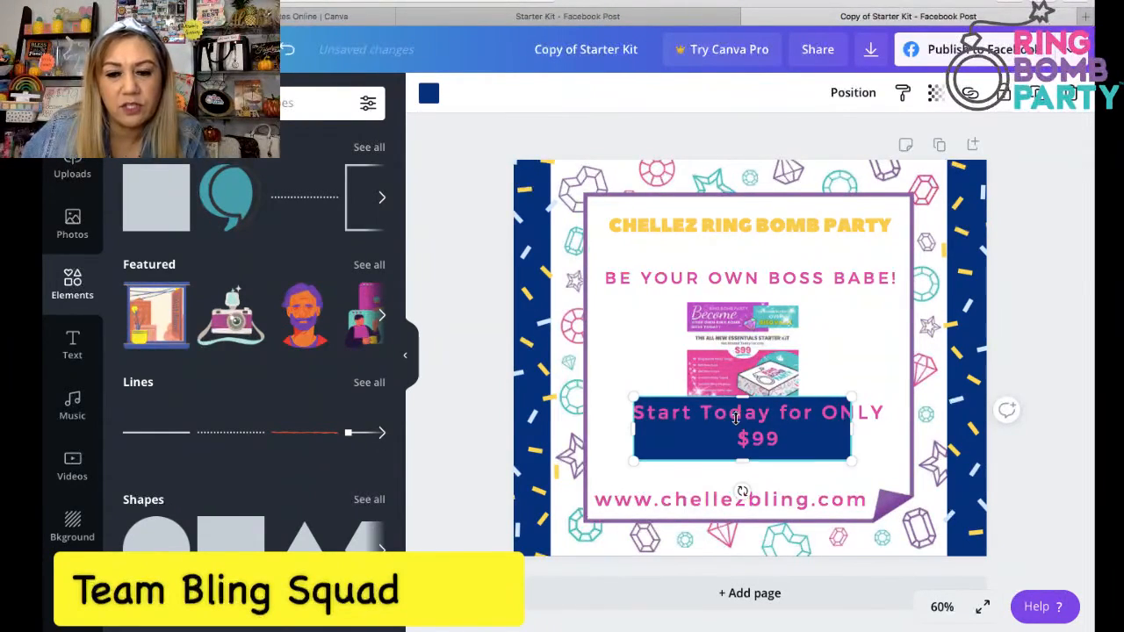
{"action": "left_click_drag", "start_coordinate": [811, 432], "coordinate": [814, 458]}
{"action": "left_click", "coordinate": [814, 459]}
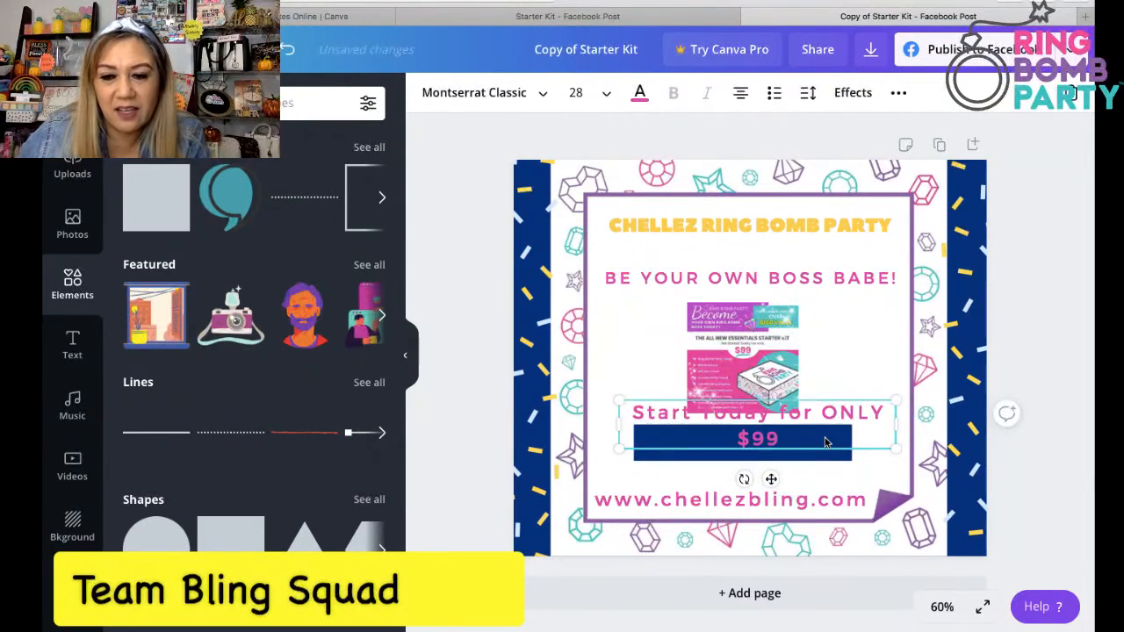
Step: Shift the gem-bordered background image slightly to the right and up
{"action": "double_click", "coordinate": [826, 440]}
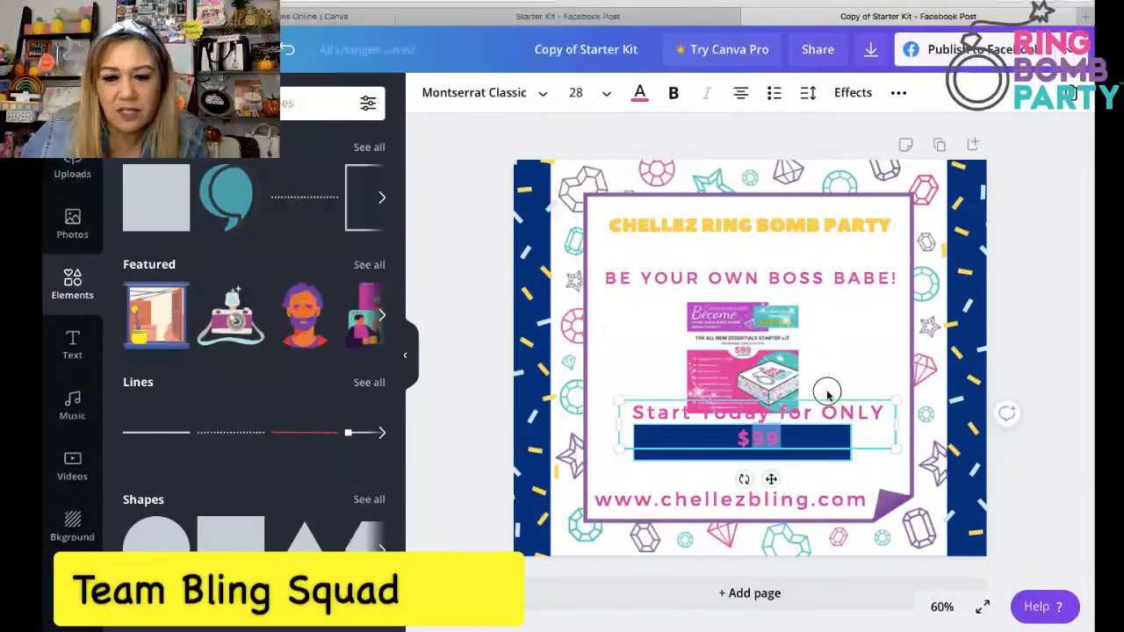
{"action": "triple_click", "coordinate": [629, 409]}
{"action": "left_click", "coordinate": [647, 464]}
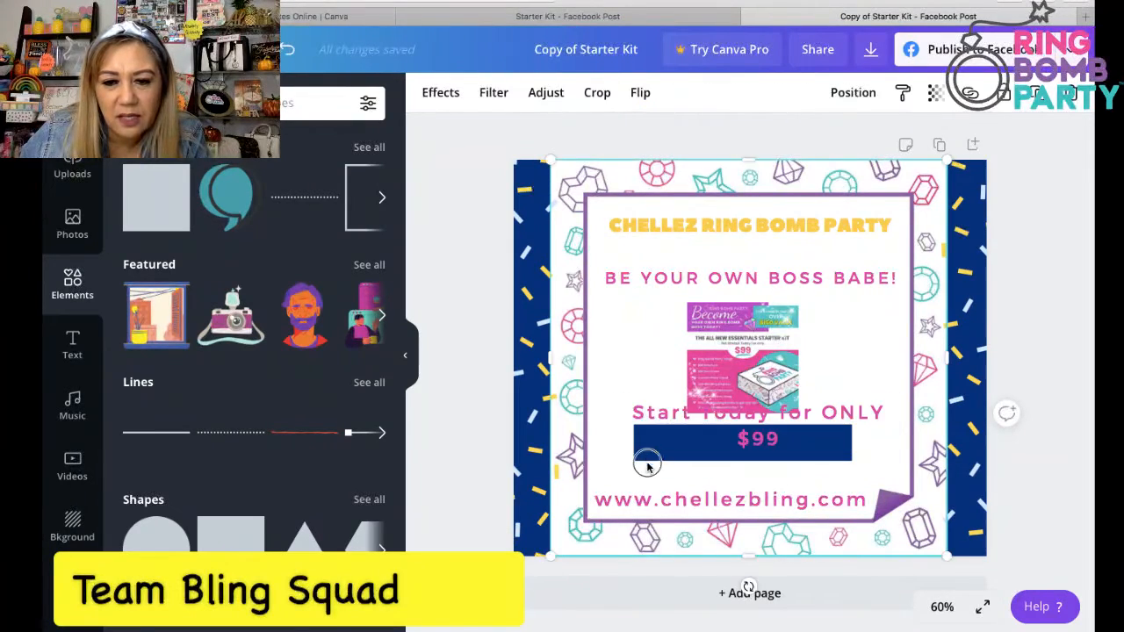
{"action": "mouse_move", "coordinate": [655, 466]}
{"action": "left_mouse_down"}
{"action": "mouse_move", "coordinate": [657, 454]}
{"action": "mouse_move", "coordinate": [662, 474]}
{"action": "left_mouse_up"}
Step: Resize the blue rectangle to span the "Start Today" text's width, with a height of about 102, just below the starter kit picture
{"action": "left_click_drag", "start_coordinate": [743, 443], "coordinate": [754, 467]}
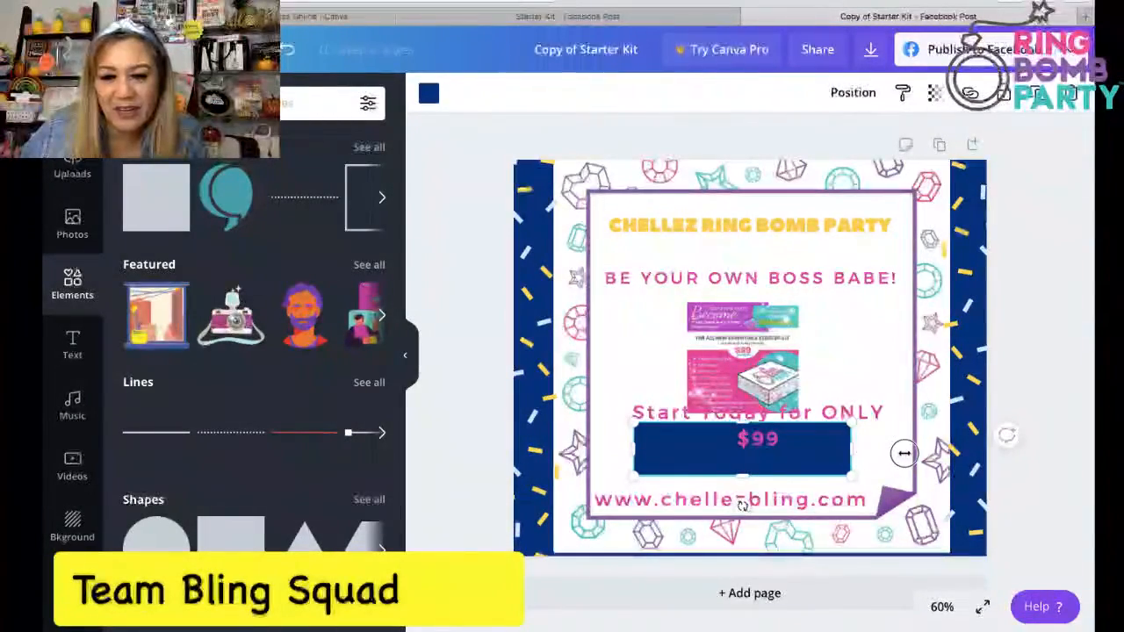
{"action": "left_click_drag", "start_coordinate": [850, 450], "coordinate": [912, 451]}
{"action": "left_click", "coordinate": [850, 452]}
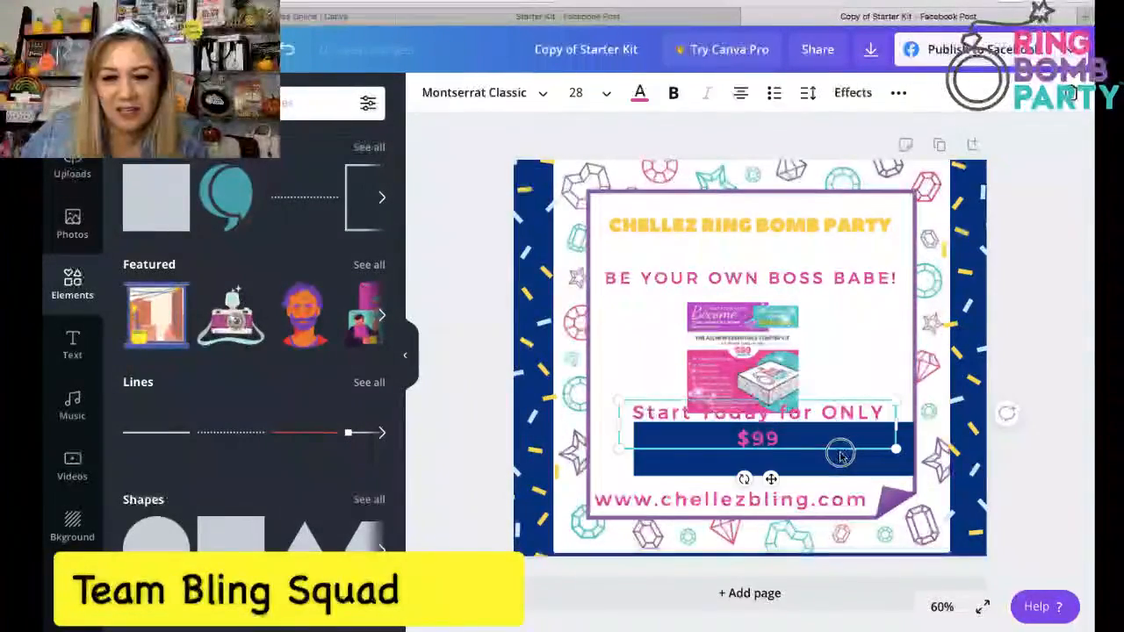
{"action": "left_click_drag", "start_coordinate": [852, 464], "coordinate": [847, 466]}
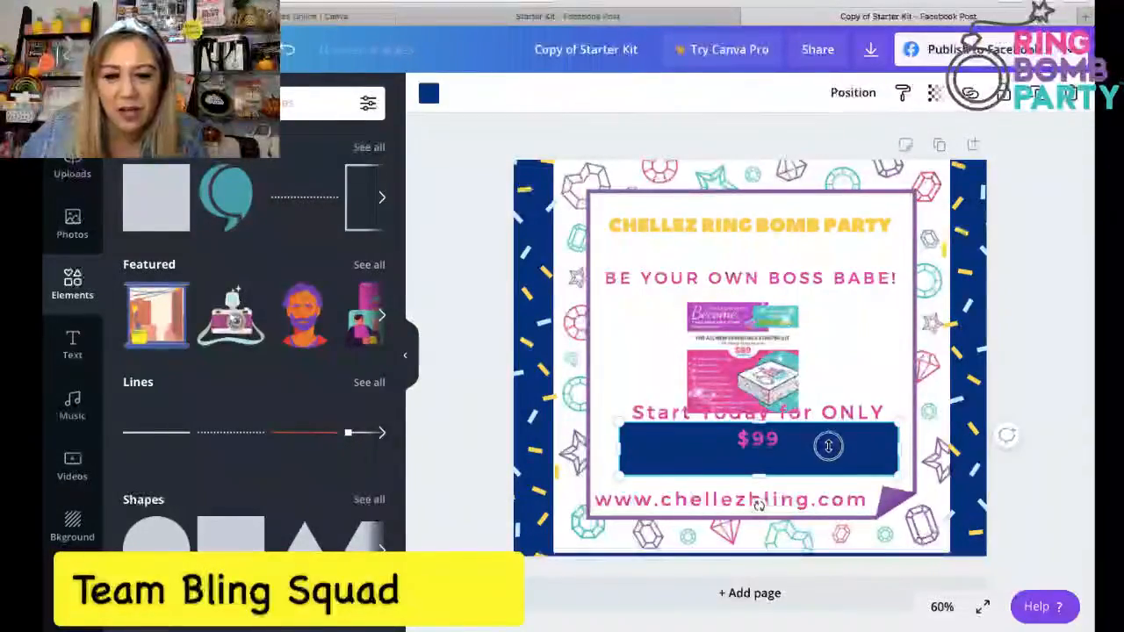
{"action": "left_click_drag", "start_coordinate": [824, 421], "coordinate": [822, 457]}
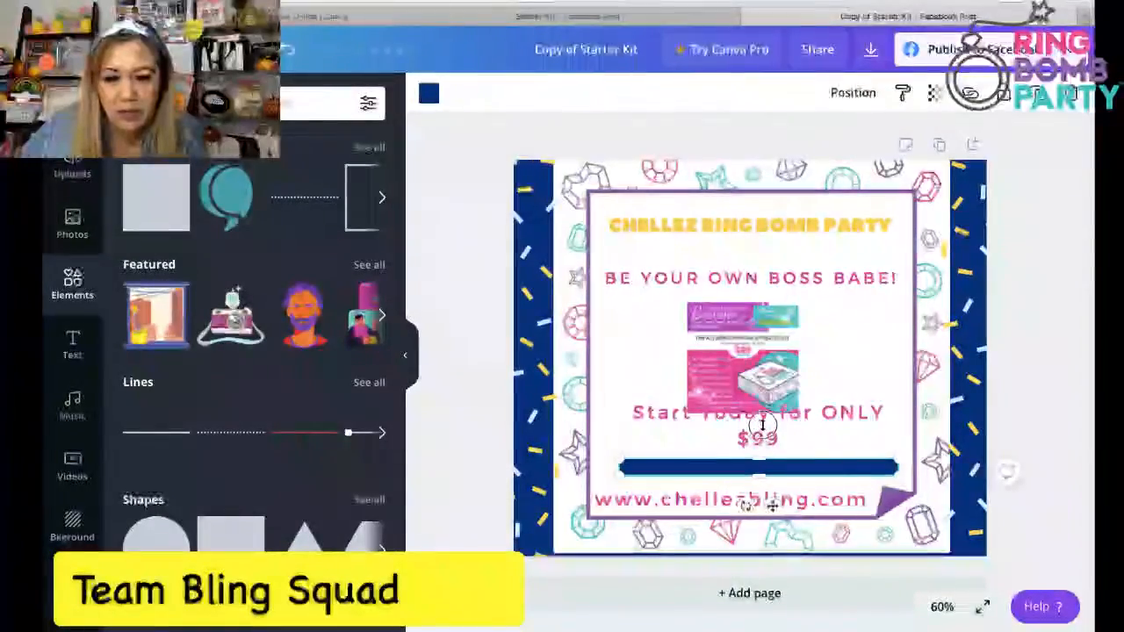
{"action": "left_click_drag", "start_coordinate": [759, 459], "coordinate": [762, 425]}
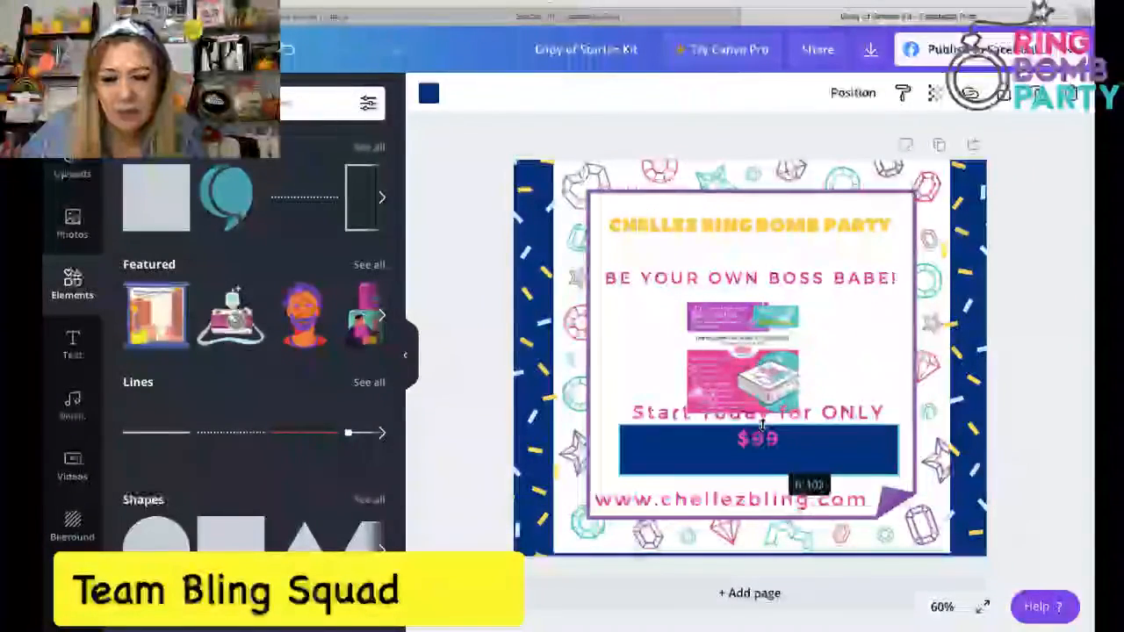
Step: Move the "Start Today for ONLY $99" text down so both lines sit on the blue rectangle, and clear the selection
{"action": "left_click", "coordinate": [829, 413]}
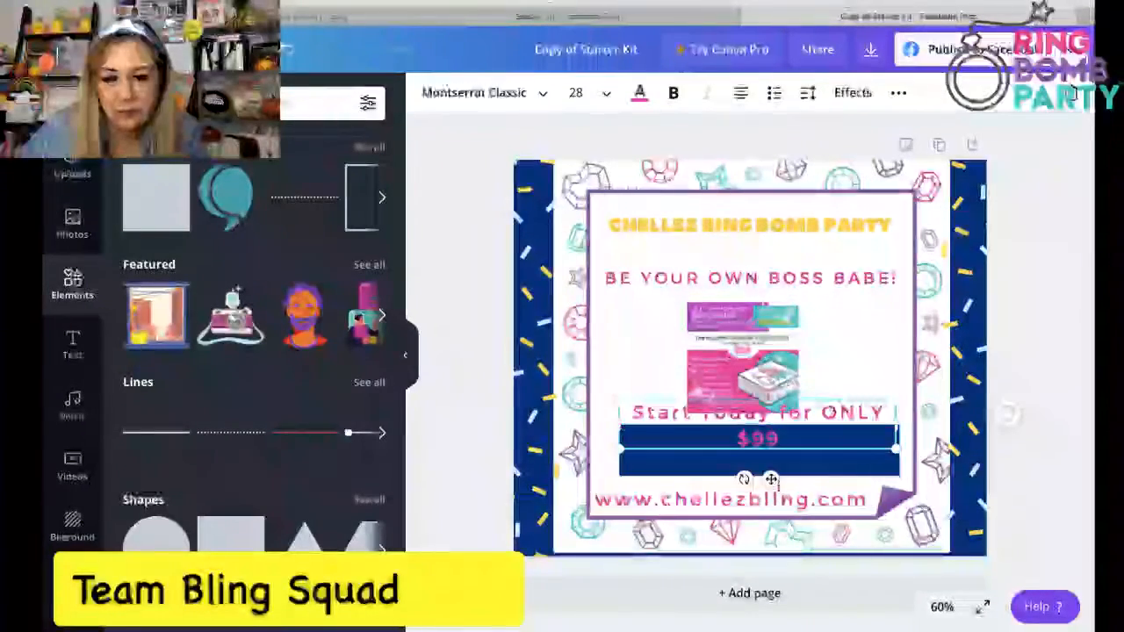
{"action": "left_click_drag", "start_coordinate": [771, 478], "coordinate": [764, 502]}
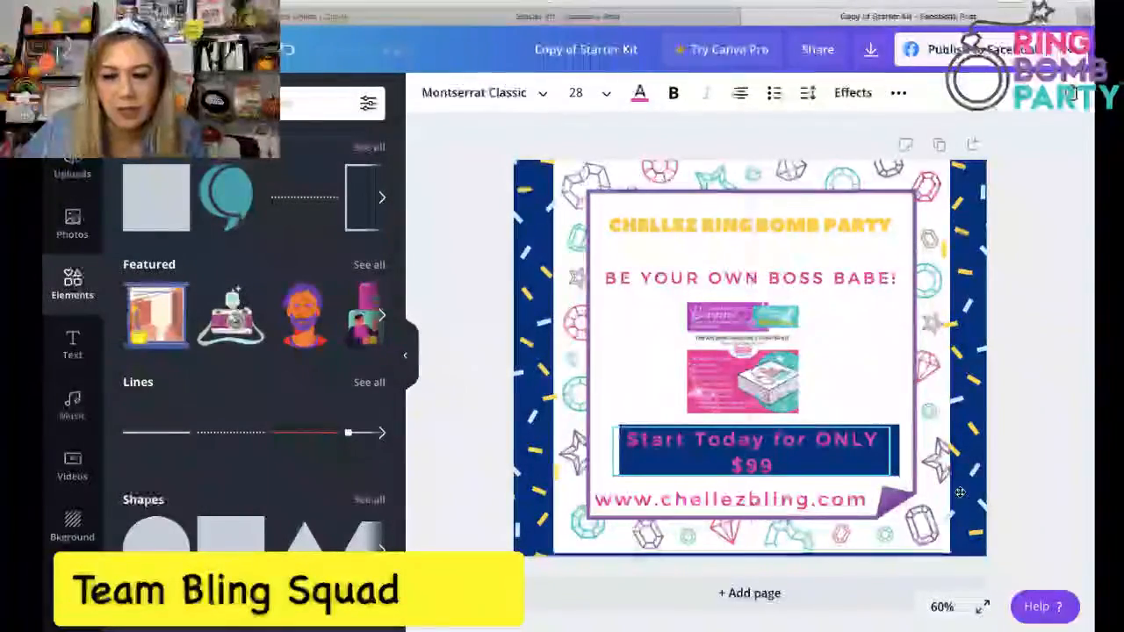
{"action": "left_click", "coordinate": [1042, 492]}
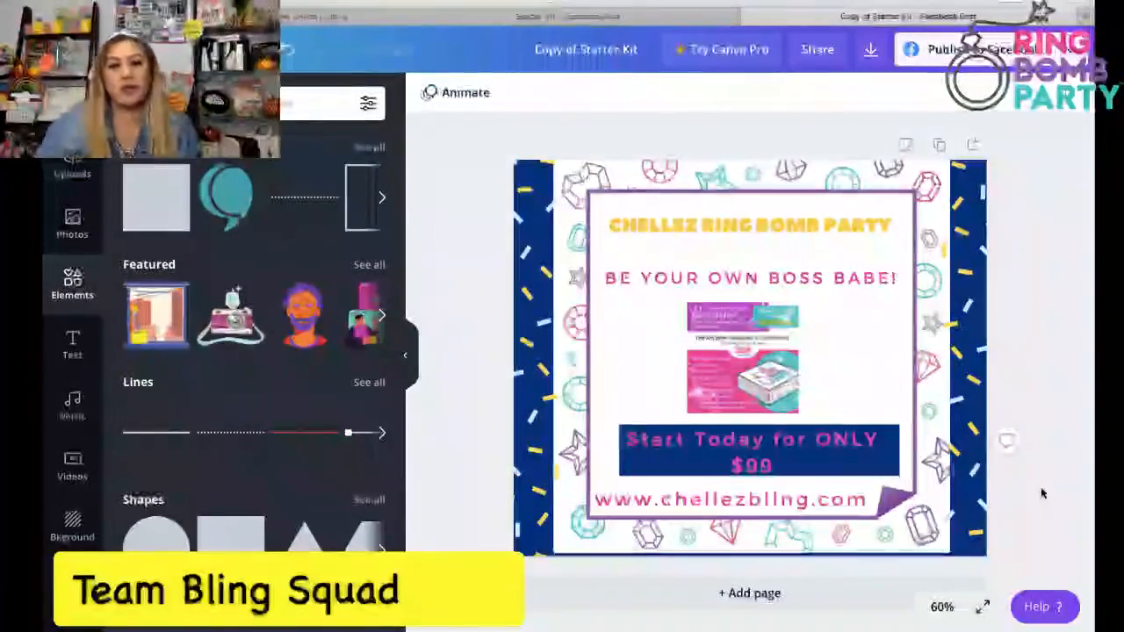
{"action": "left_click", "coordinate": [869, 467]}
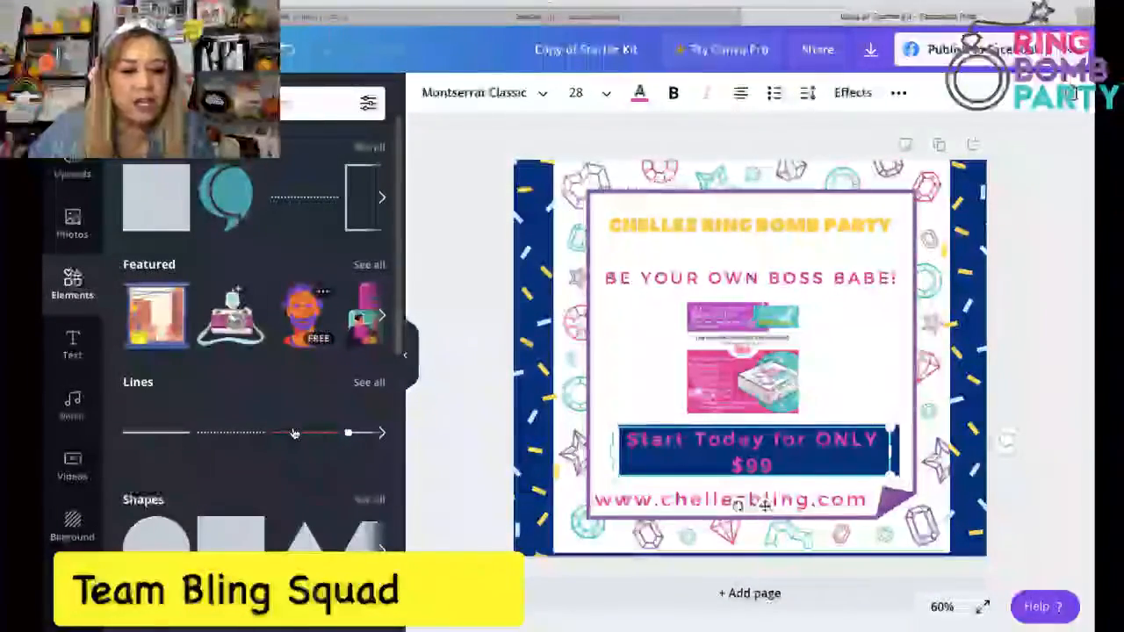
{"action": "scroll", "coordinate": [295, 432], "scroll_direction": "down", "scroll_amount": 5}
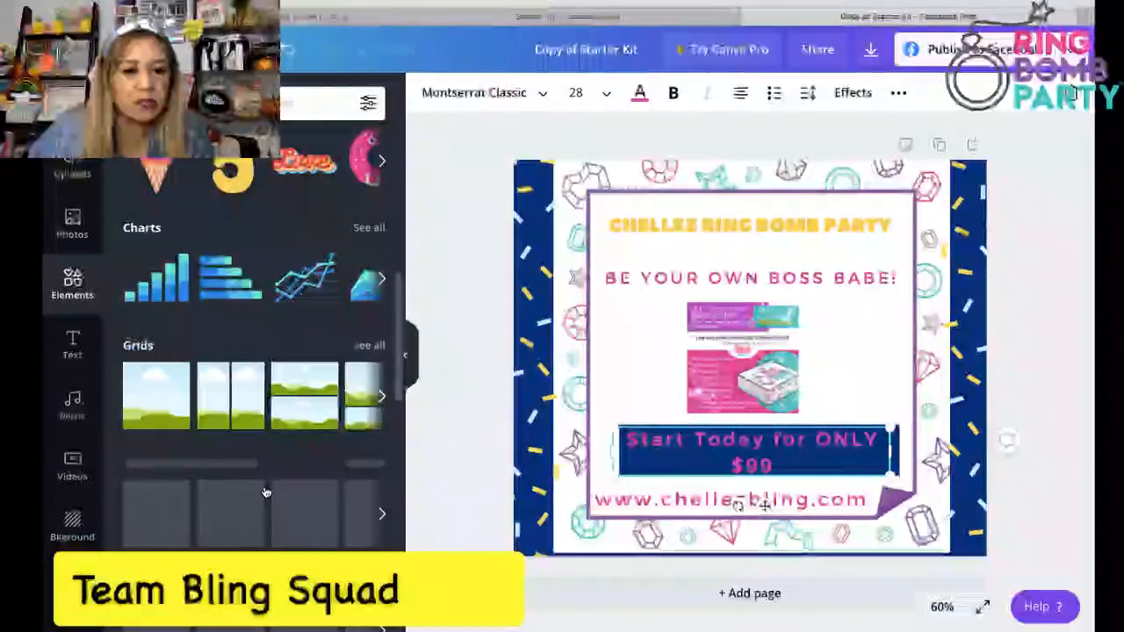
{"action": "scroll", "coordinate": [260, 496], "scroll_direction": "up", "scroll_amount": 4}
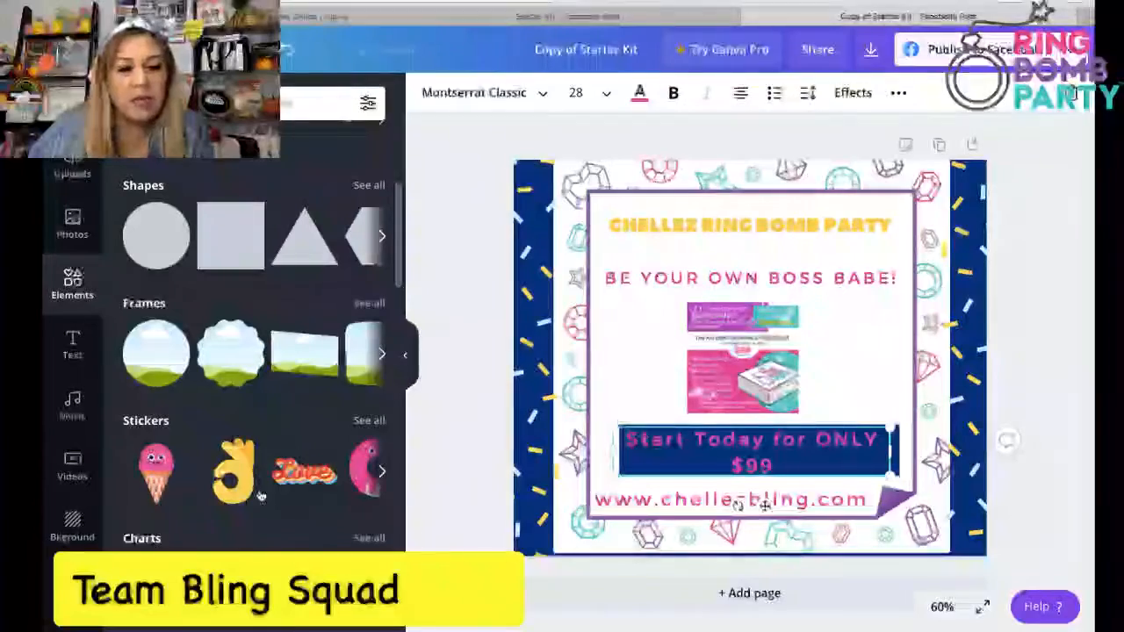
{"action": "scroll", "coordinate": [260, 496], "scroll_direction": "up", "scroll_amount": 1}
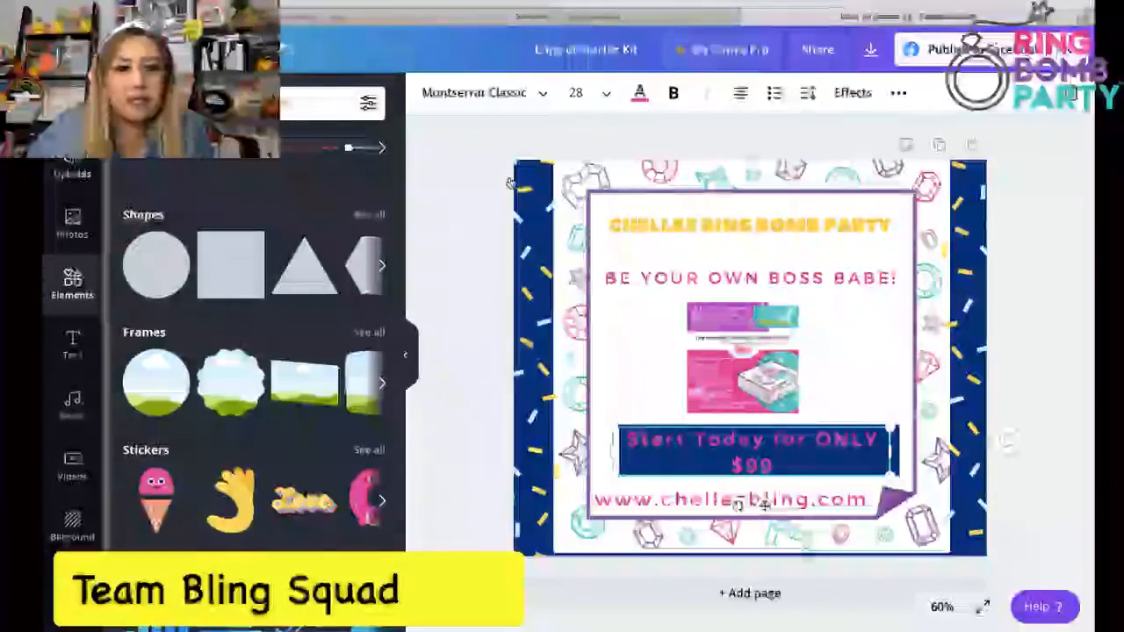
{"action": "left_click", "coordinate": [499, 165]}
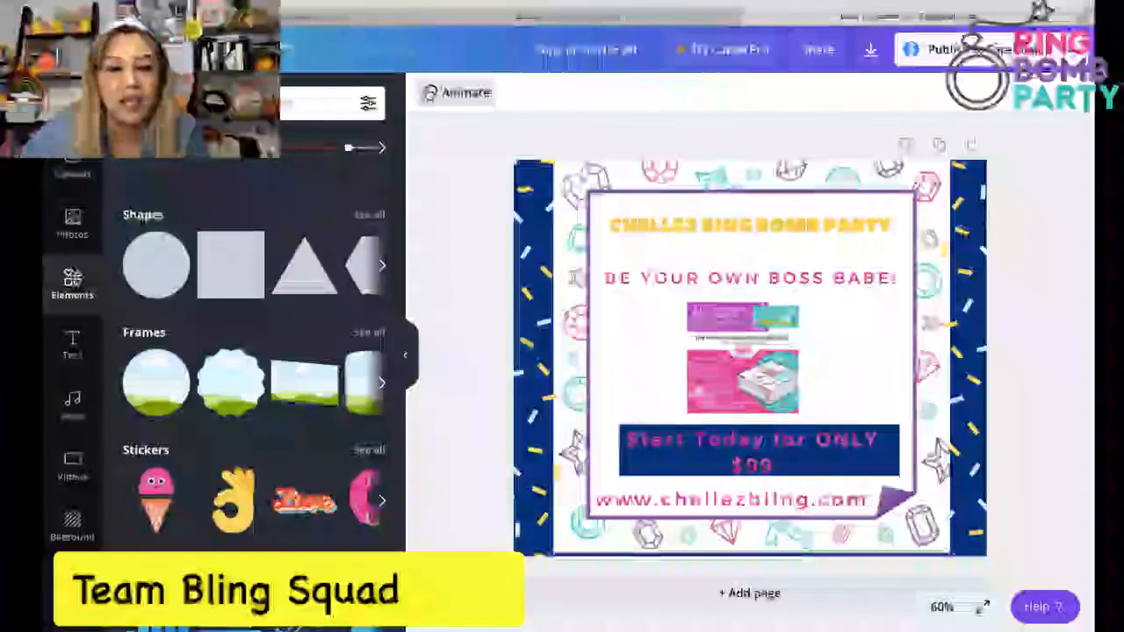
Step: Try the Block, Tumble and Rise page animations on the design and undo the animation
{"action": "left_click", "coordinate": [429, 94]}
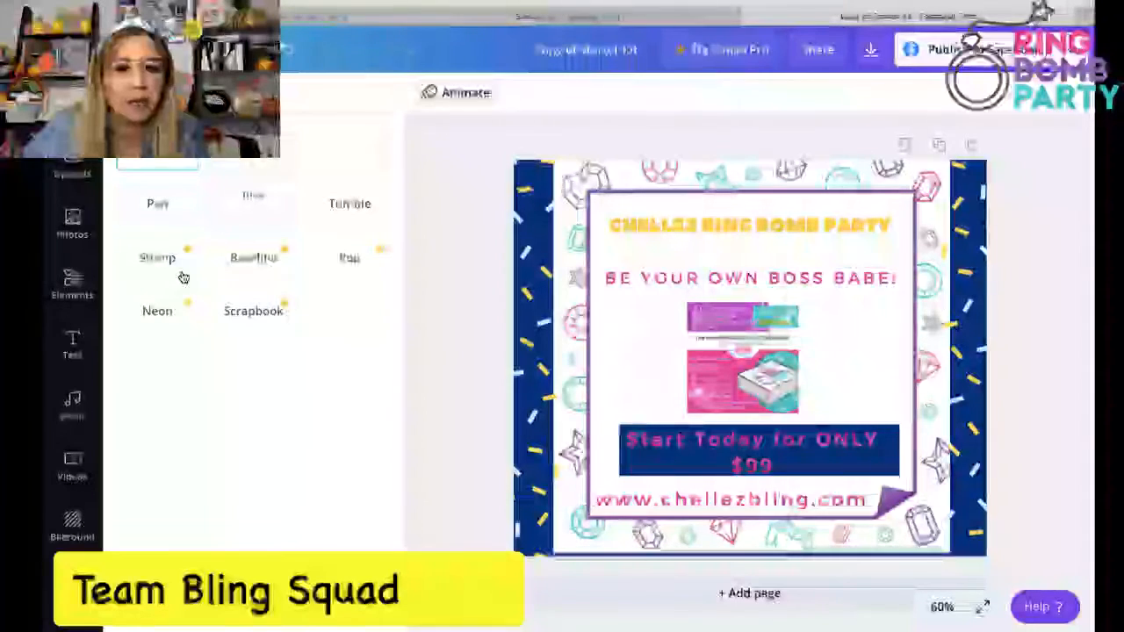
{"action": "left_click", "coordinate": [259, 158]}
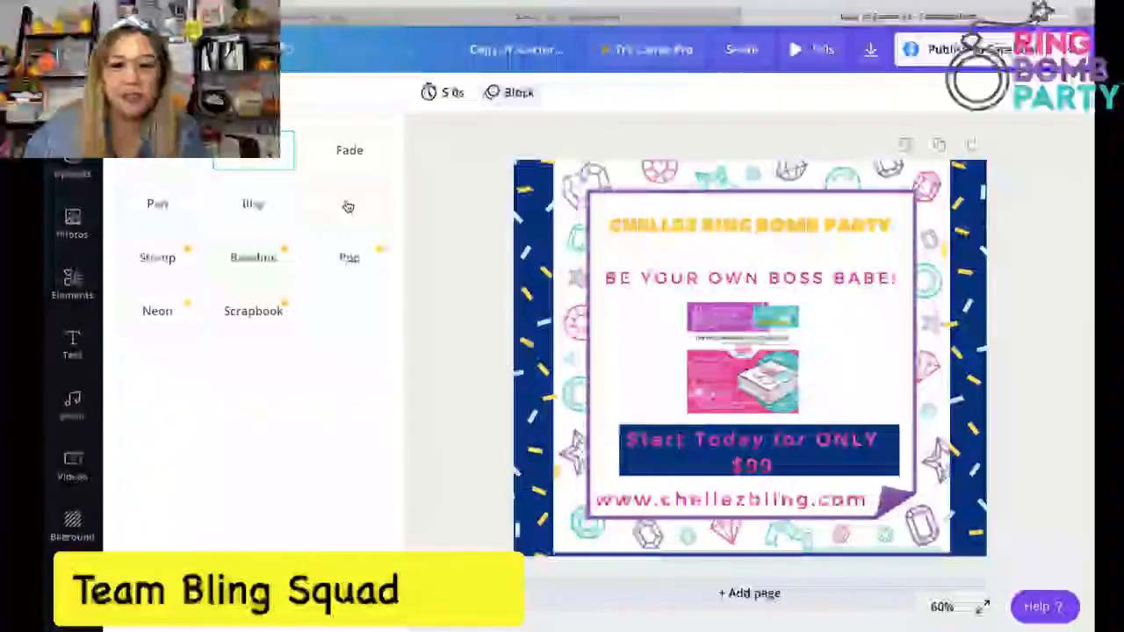
{"action": "left_click", "coordinate": [348, 205]}
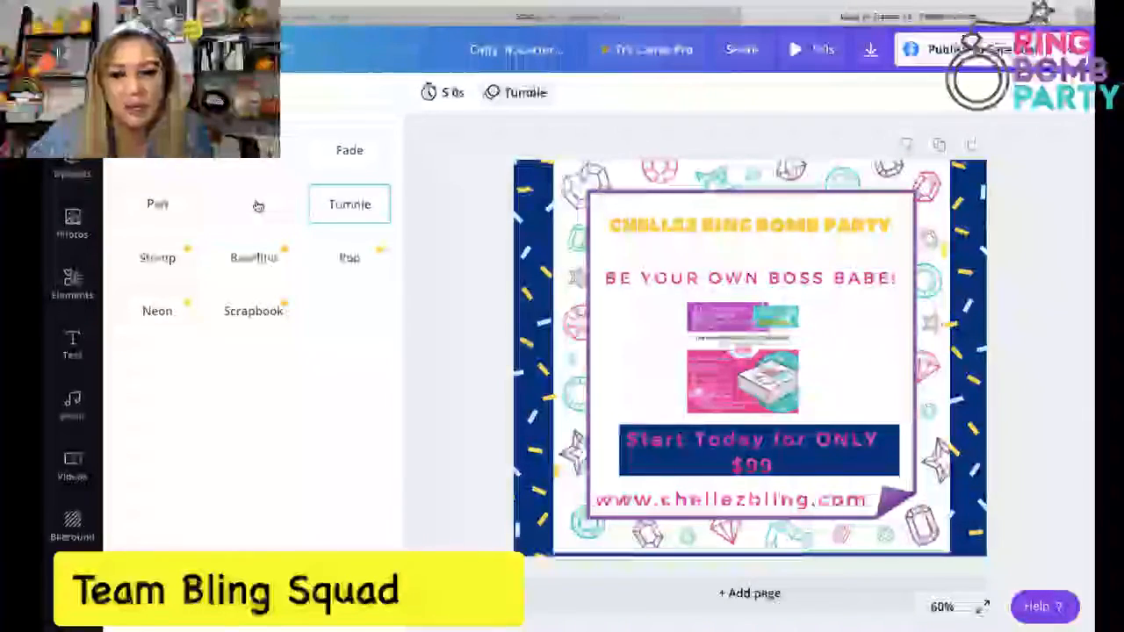
{"action": "left_click", "coordinate": [258, 205]}
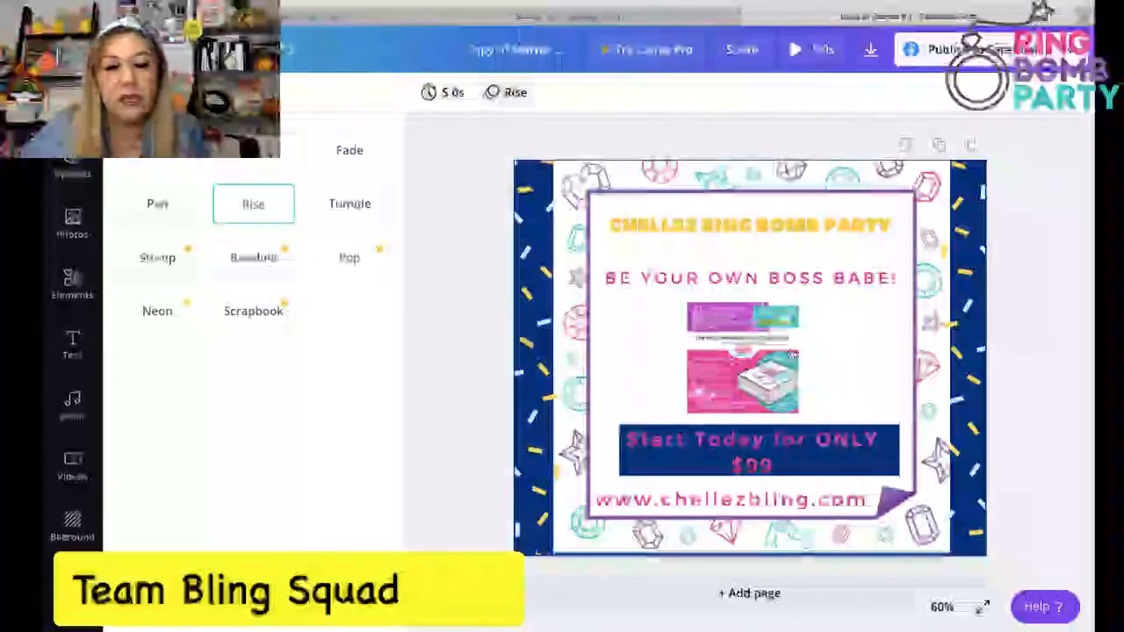
{"action": "left_click", "coordinate": [516, 95]}
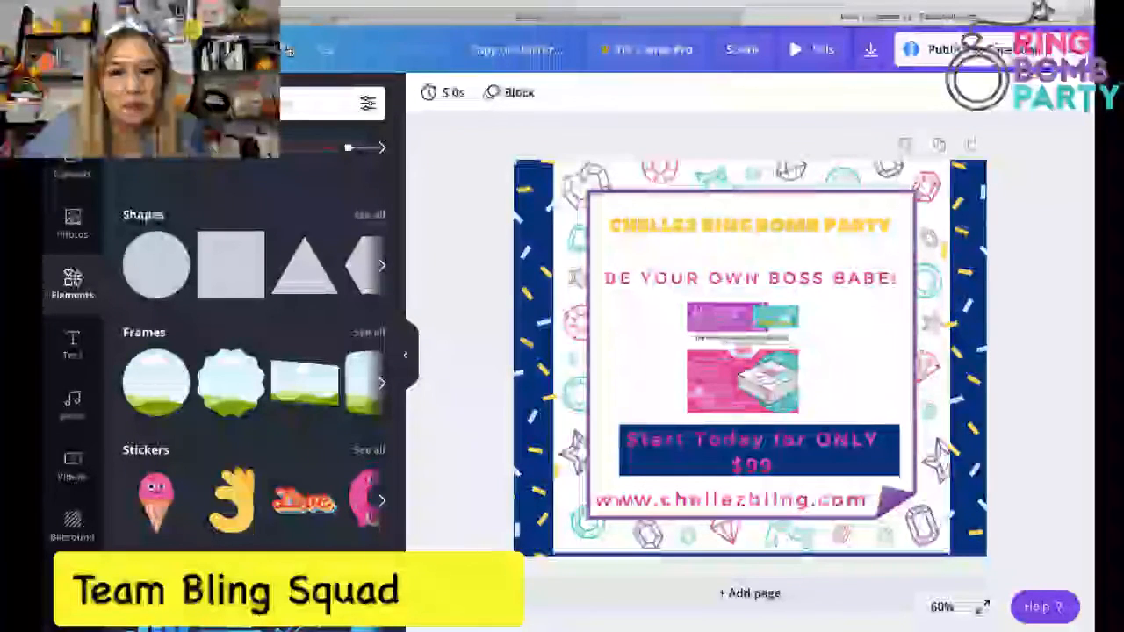
{"action": "left_click", "coordinate": [289, 49]}
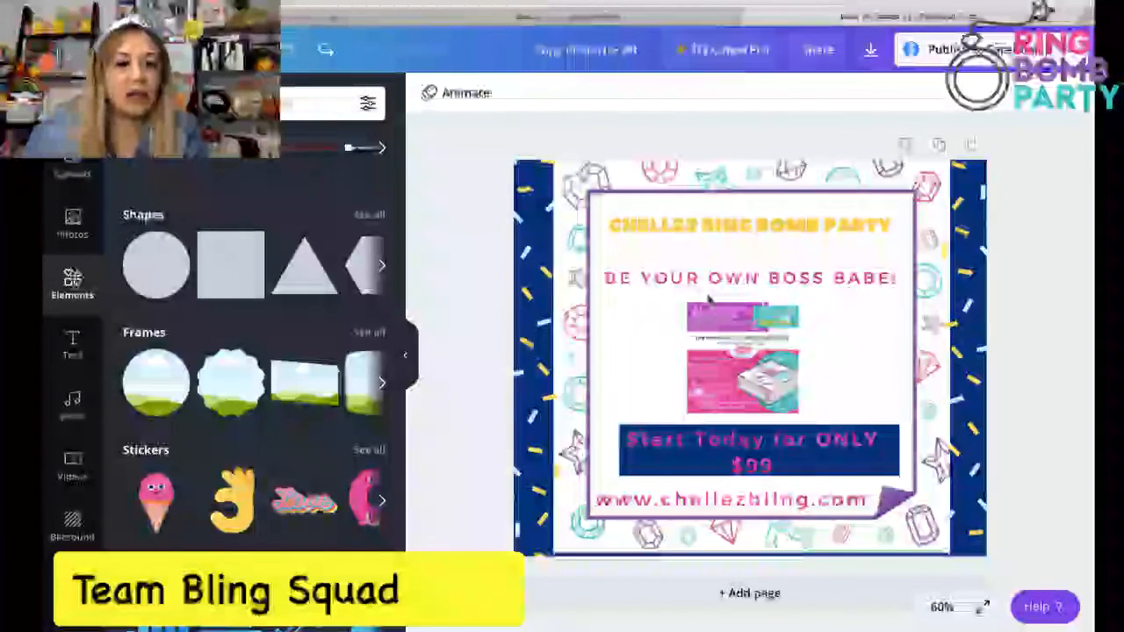
Step: Restore the "Start Today for ONLY $99" text above a narrow blue bar, and move the starter kit picture up and slightly left, clear of that text
{"action": "left_click_drag", "start_coordinate": [689, 434], "coordinate": [694, 392]}
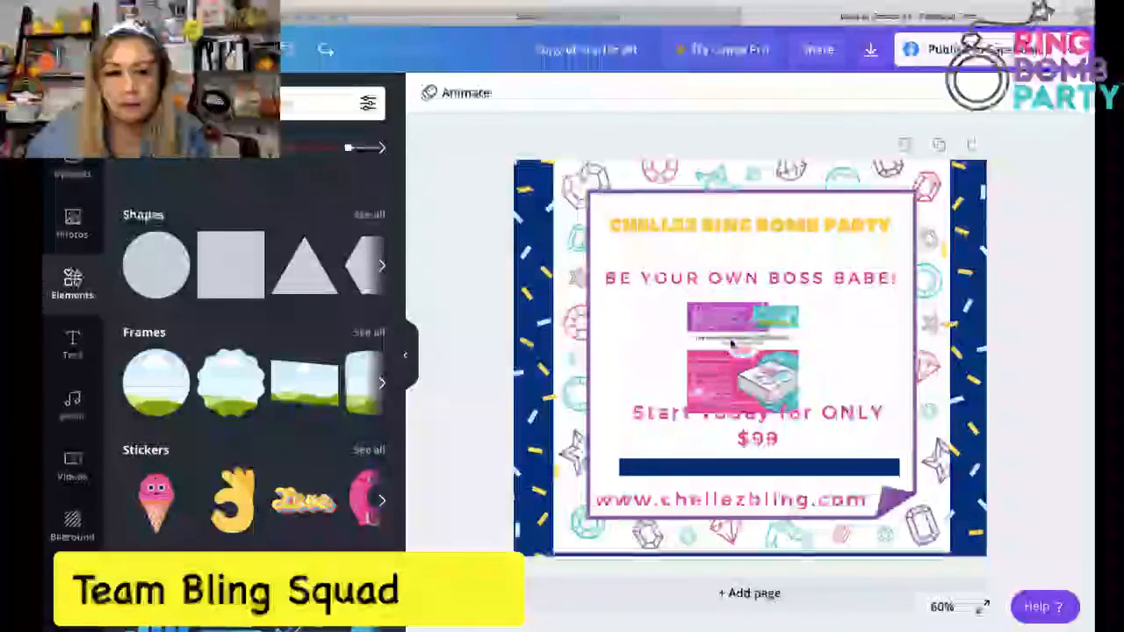
{"action": "left_click", "coordinate": [742, 358]}
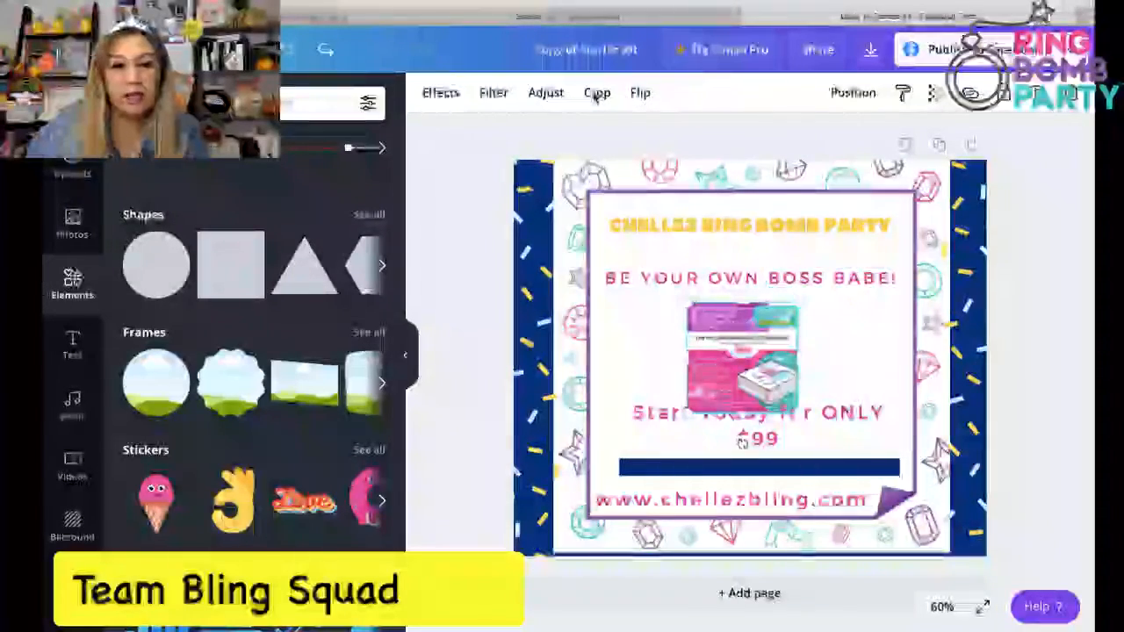
{"action": "left_click_drag", "start_coordinate": [715, 373], "coordinate": [708, 346]}
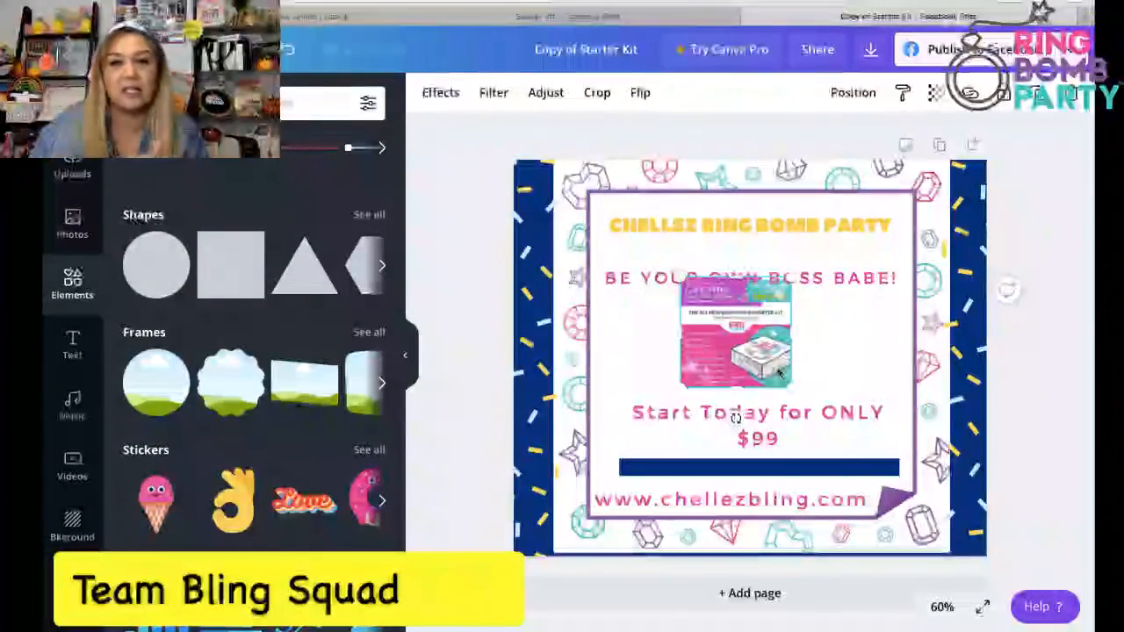
Step: Open the starter kit picture for cropping
{"action": "double_click", "coordinate": [778, 369]}
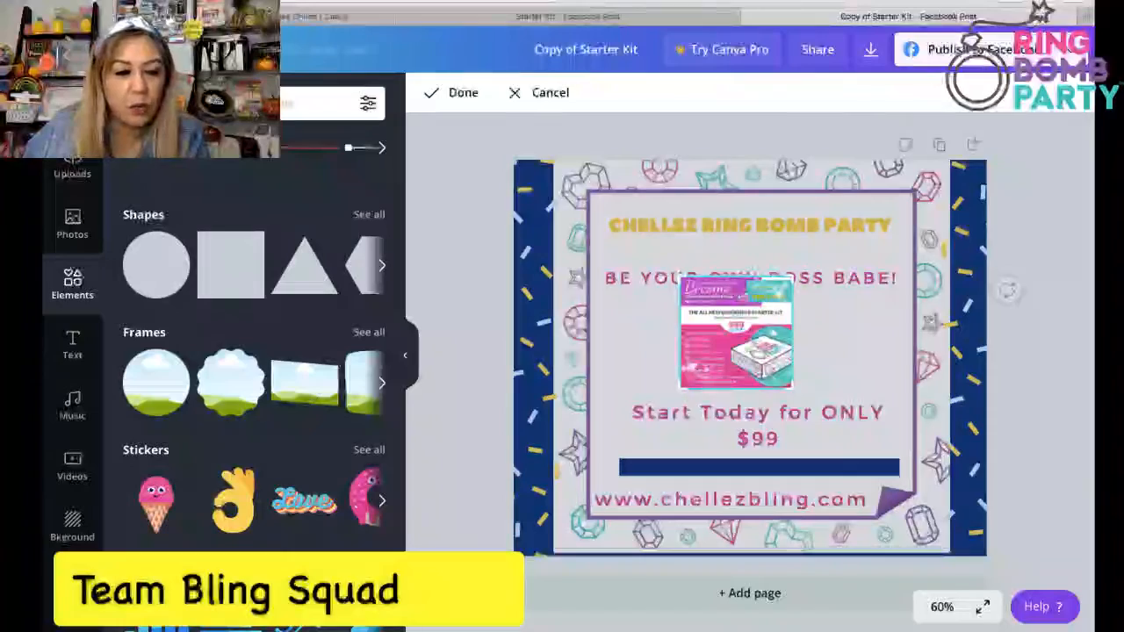
{"action": "key", "text": "Escape"}
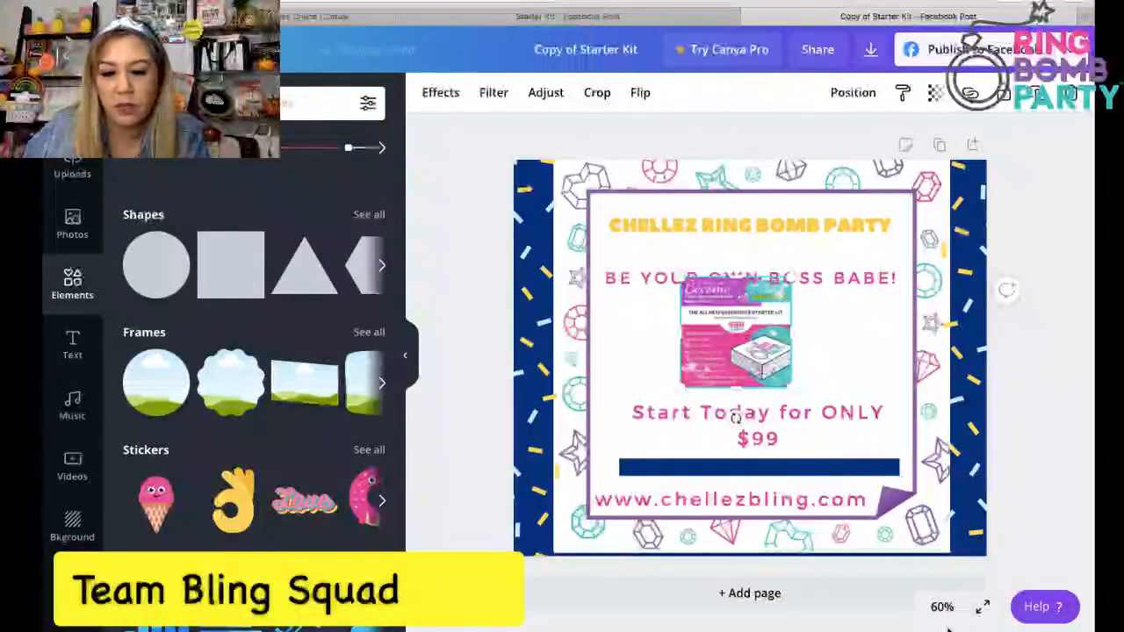
{"action": "key", "text": "Return"}
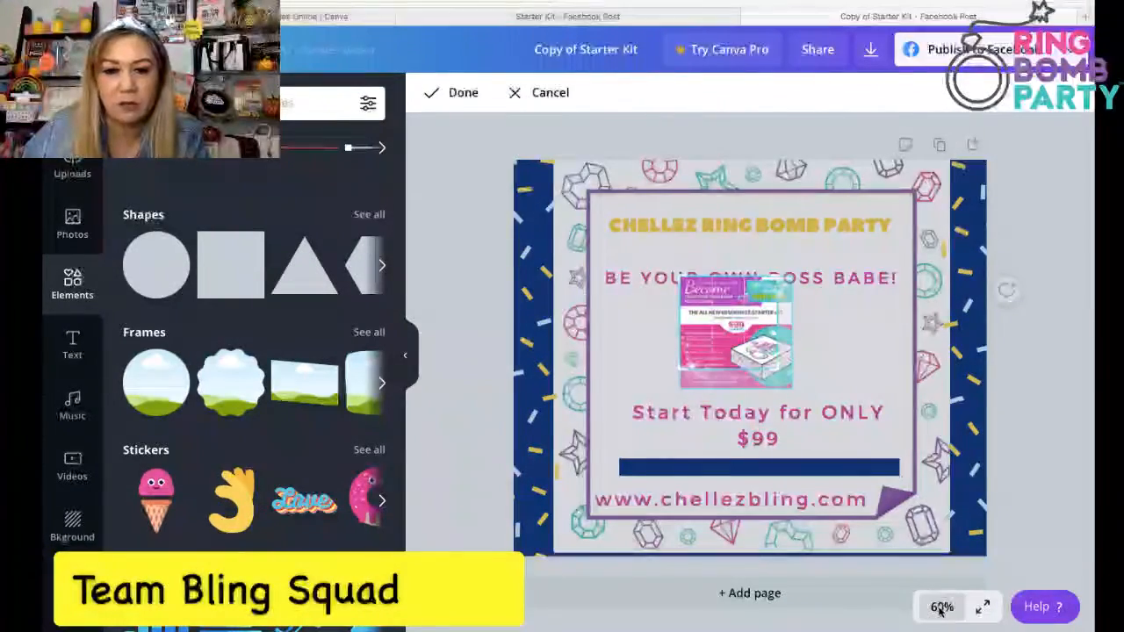